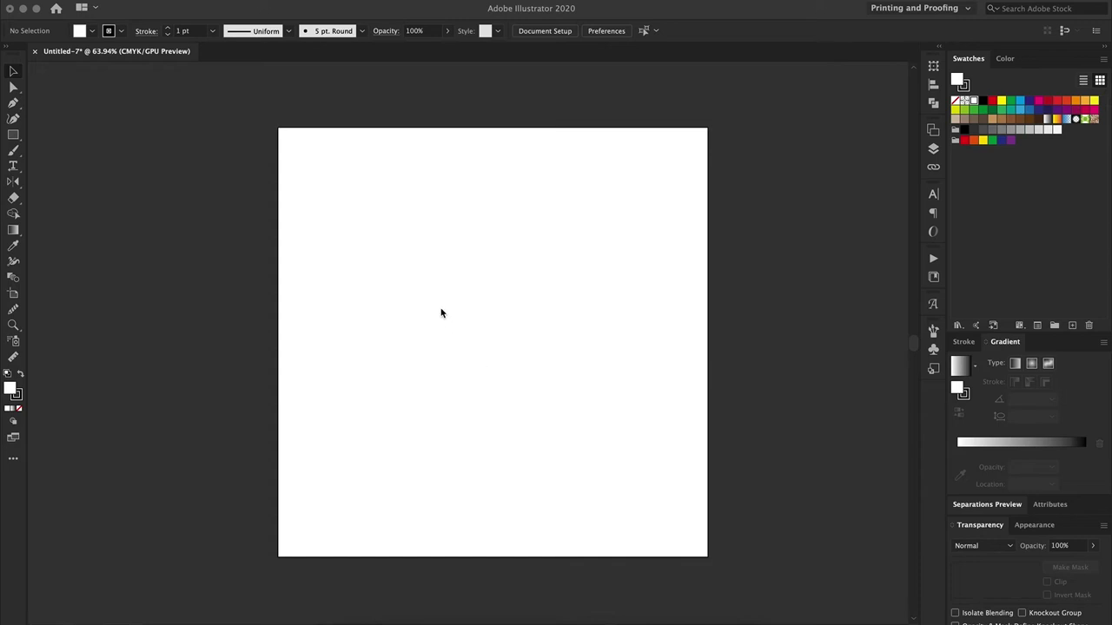
- Reshape the circle's anchors into a rounded, slightly lopsided blob
left_click_drag(573, 412, 579, 392)
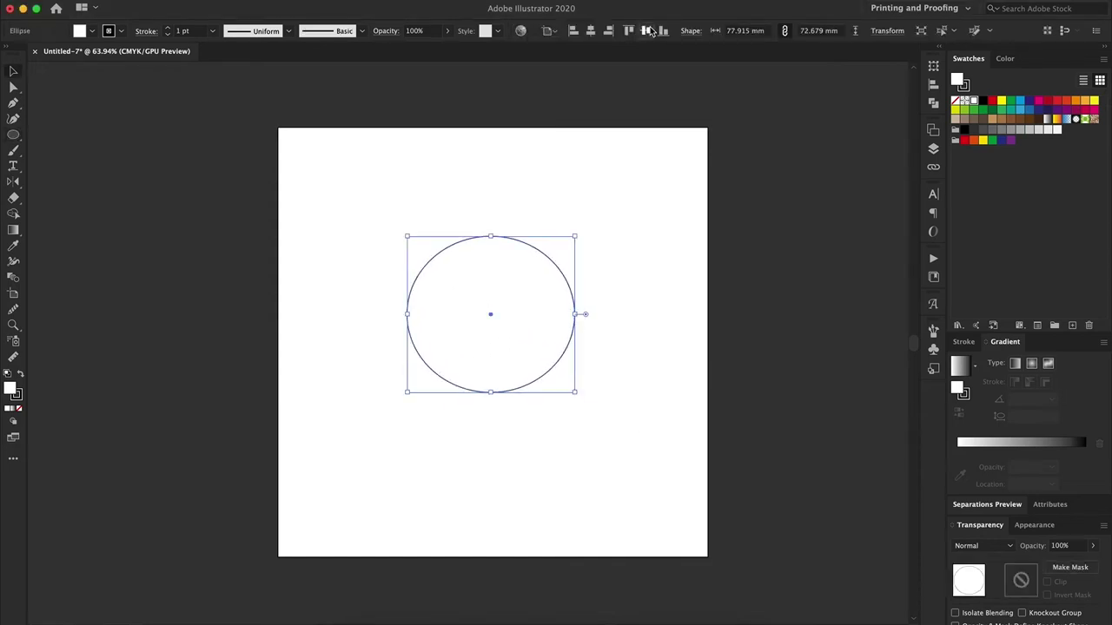
key("a")
left_click_drag(548, 248, 493, 233)
left_click(492, 384)
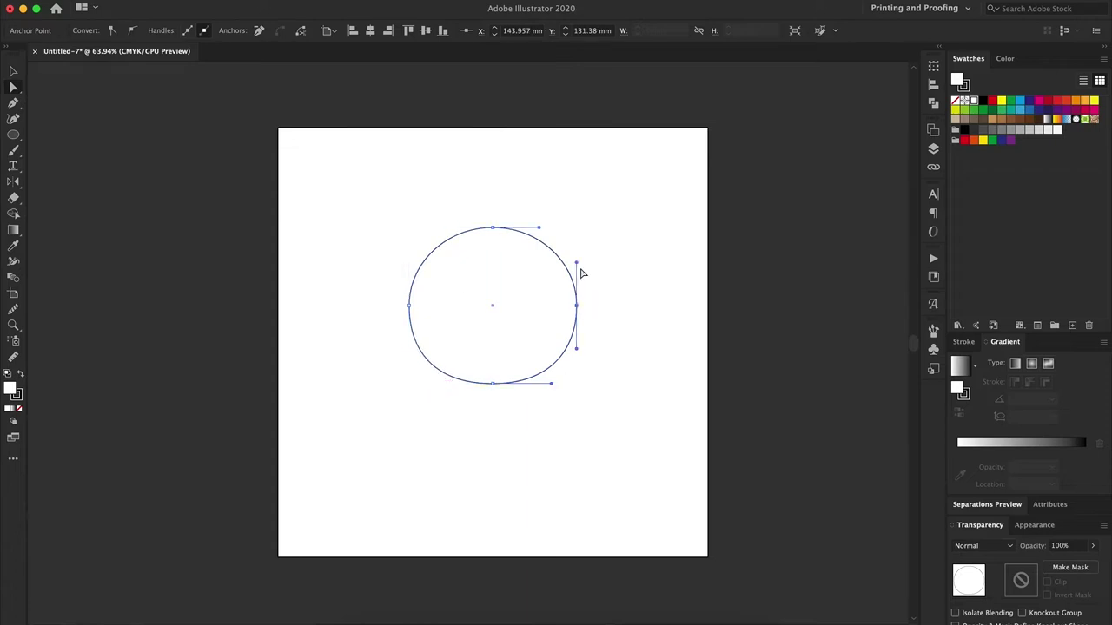
left_click_drag(408, 306, 416, 266)
left_click(501, 386)
key("e")
left_click_drag(492, 227, 492, 237)
key("ctrl+z")
key("a")
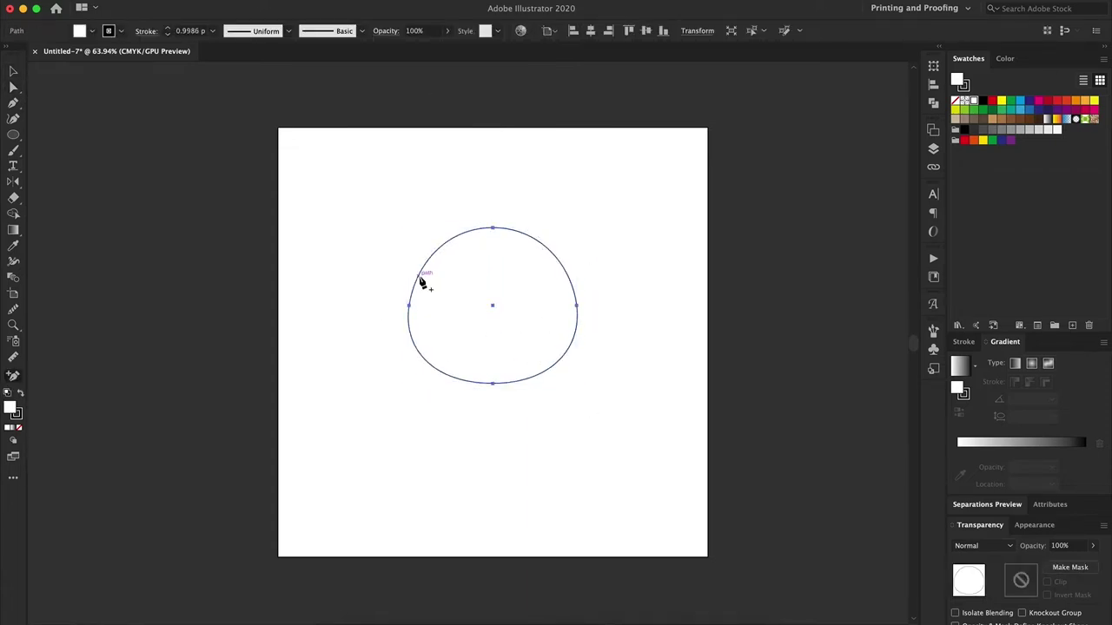
- Draw a horizontal line across the blob's upper part and select both objects
key("v")
left_click(592, 231)
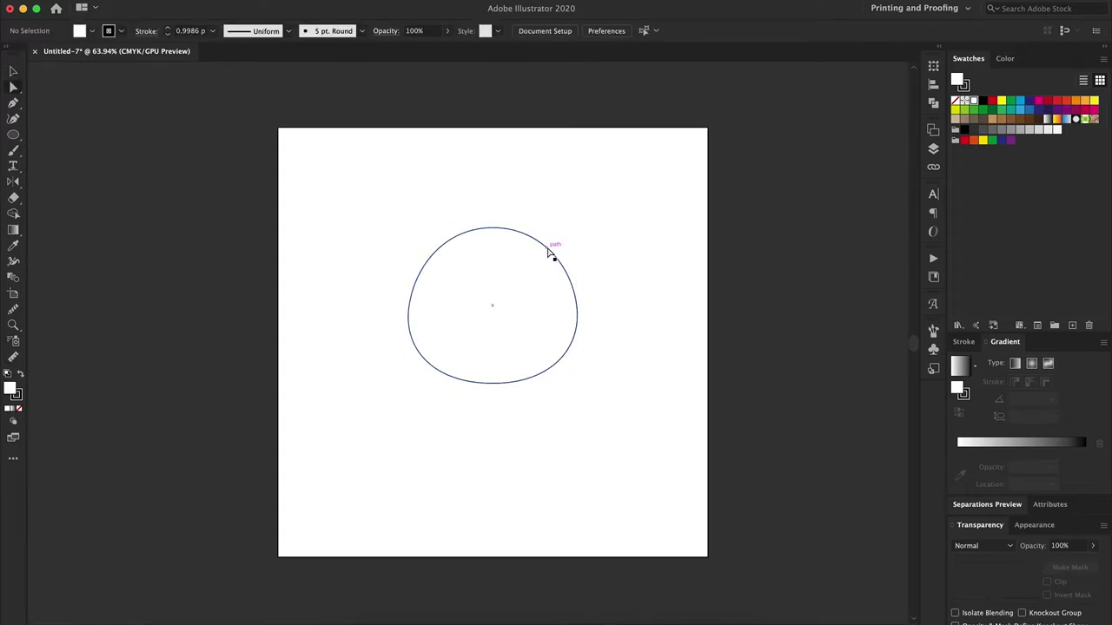
left_click(393, 249)
key("v")
key("ctrl+a")
- Divide the blob along the line with Pathfinder Divide
key("shift+ctrl+F9")
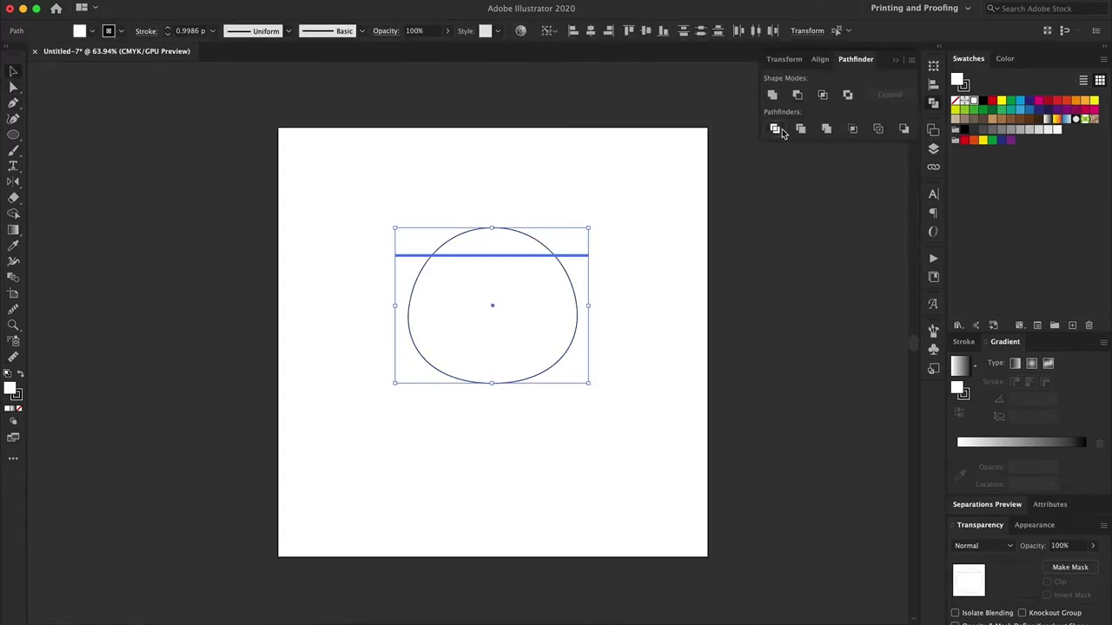
left_click(775, 128)
key("ctrl+shift+a")
key("a")
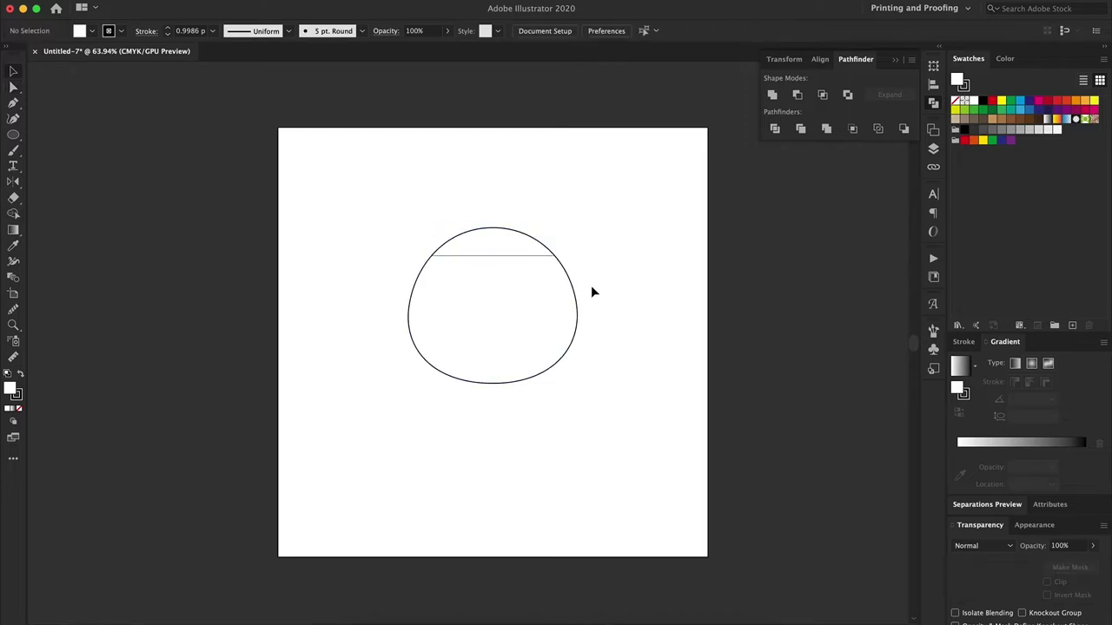
- Select and delete the seam line across the blob's top
left_click(496, 385)
left_click(491, 263)
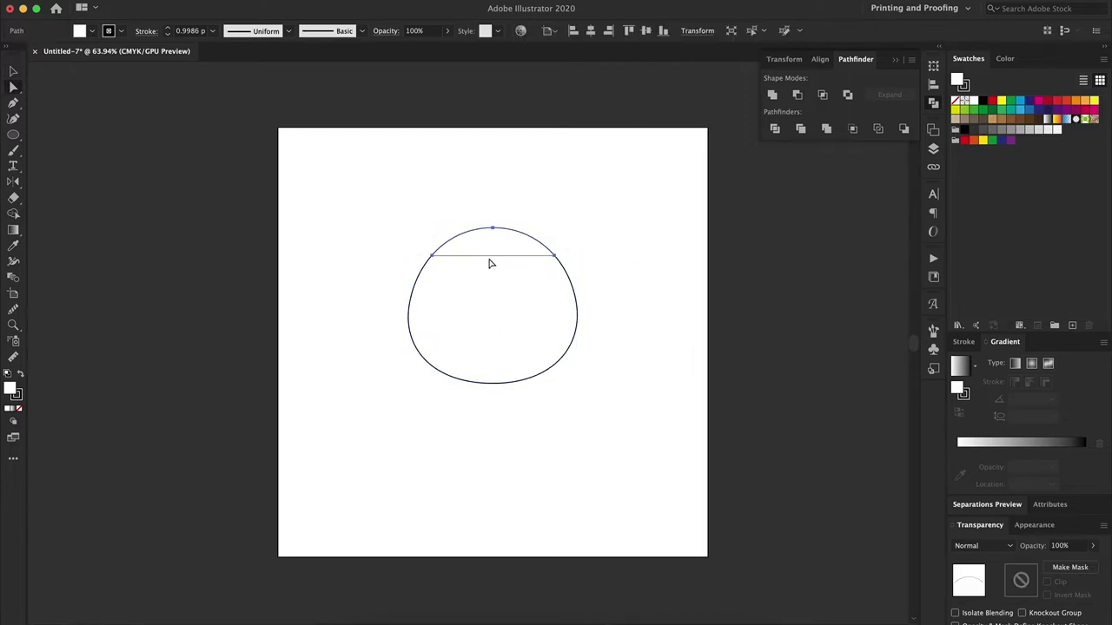
left_click(575, 258)
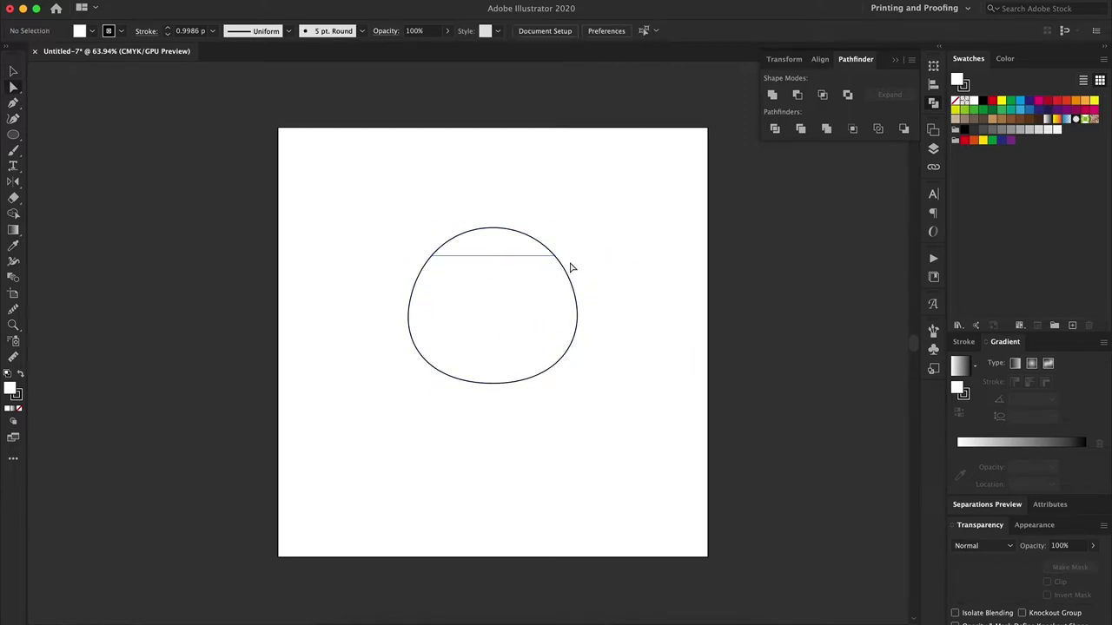
left_click(496, 264)
left_click(473, 263)
left_click(474, 267)
left_click(602, 286)
key("v")
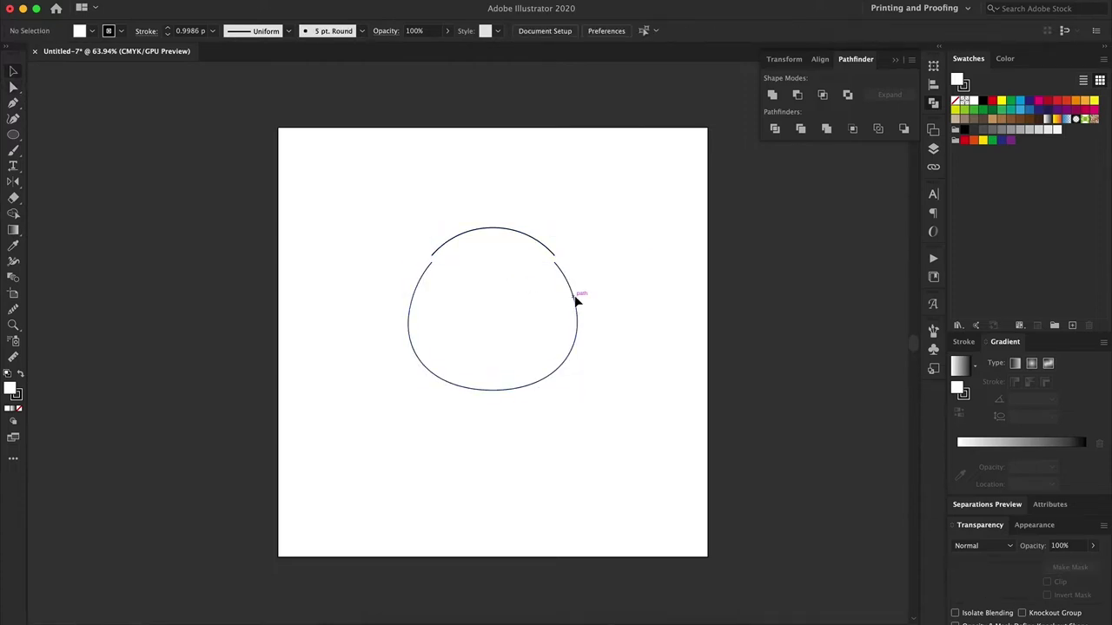
- Reposition the lower bowl to leave small gaps at both sides of the top arc
mouse_move(493, 287)
left_mouse_down()
mouse_move(521, 290)
mouse_move(521, 311)
left_mouse_up()
left_click(571, 278)
left_click(504, 261, "shift")
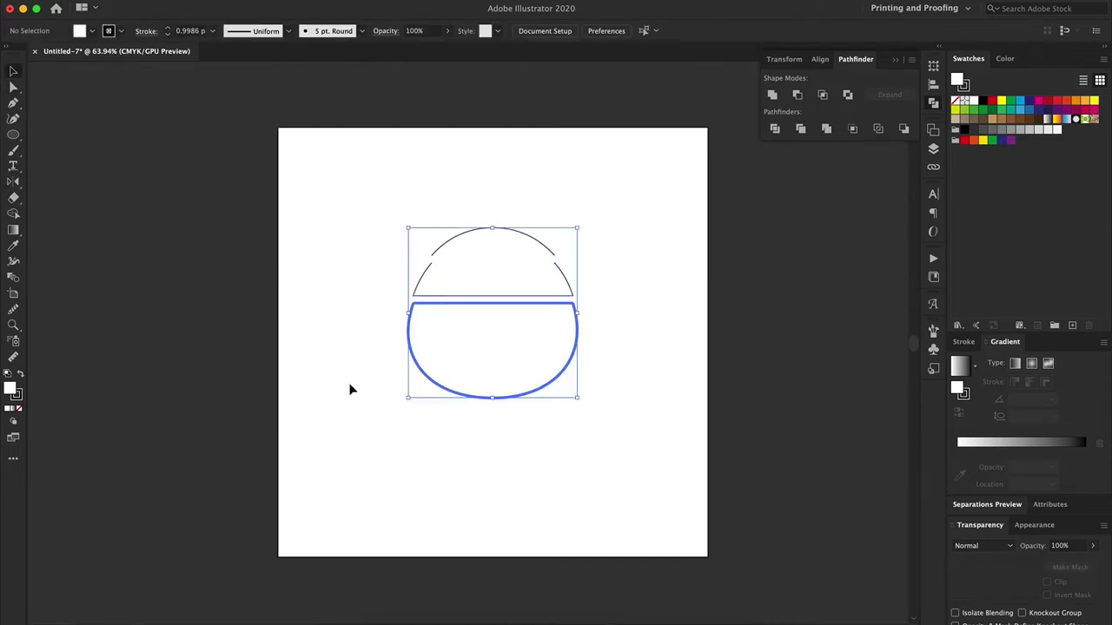
left_click(615, 309)
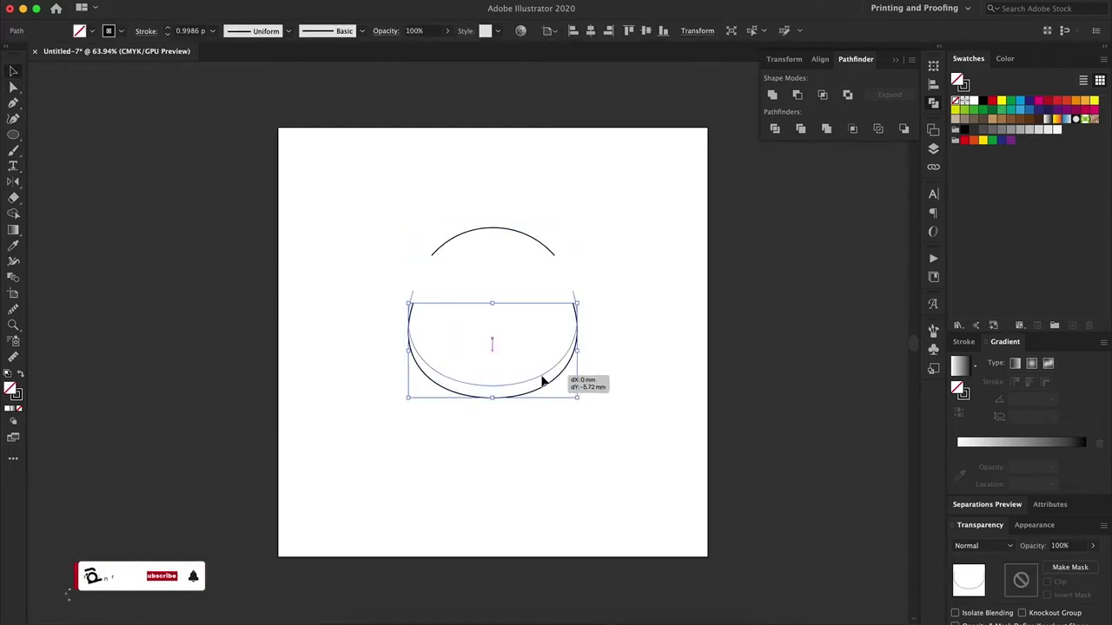
left_click_drag(541, 380, 577, 380)
left_click(560, 404)
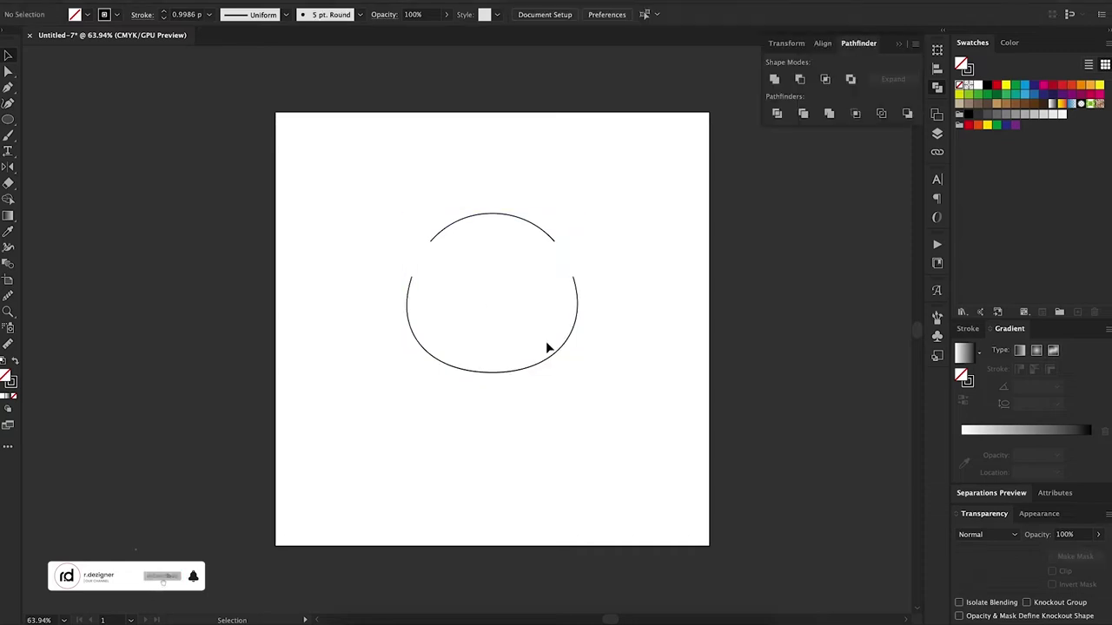
- Draw a tall pointed ear curving up from the top arc's right end
left_click(546, 236)
left_click_drag(549, 172, 567, 166)
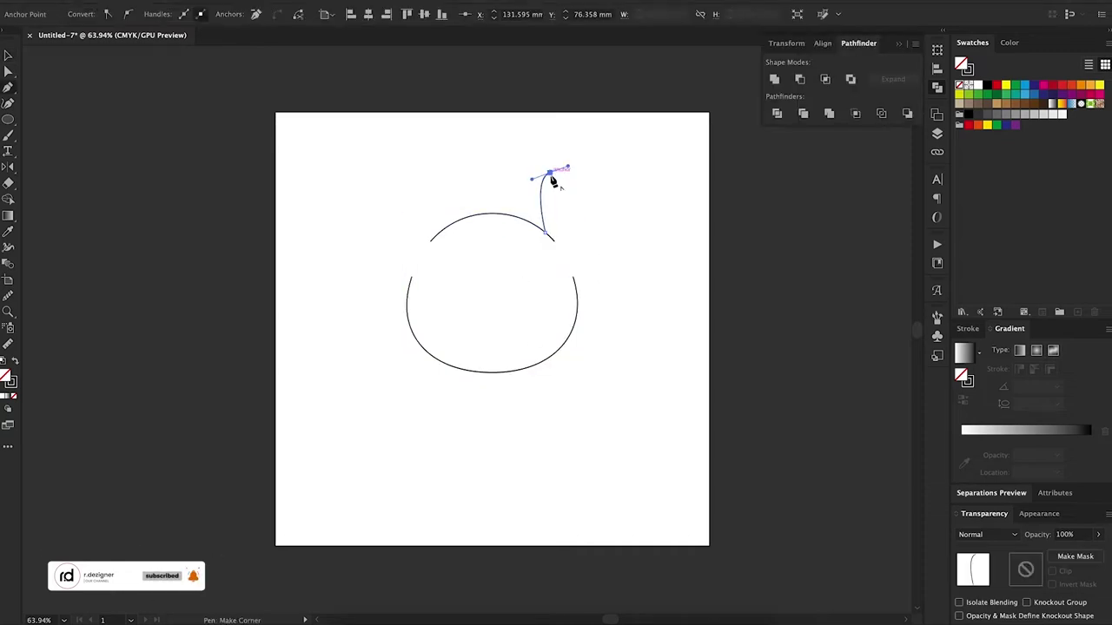
left_click(556, 330, "ctrl")
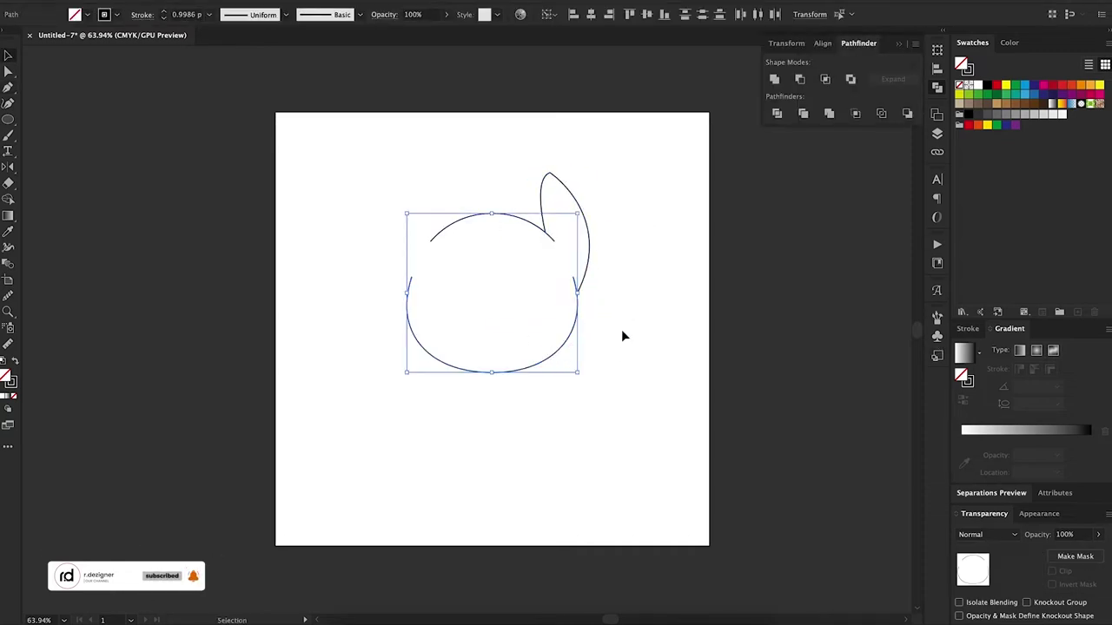
- Draw two leaf-shaped wings on the head's right side
left_click(623, 335, "ctrl")
left_click(576, 306)
left_click_drag(615, 290, 624, 301)
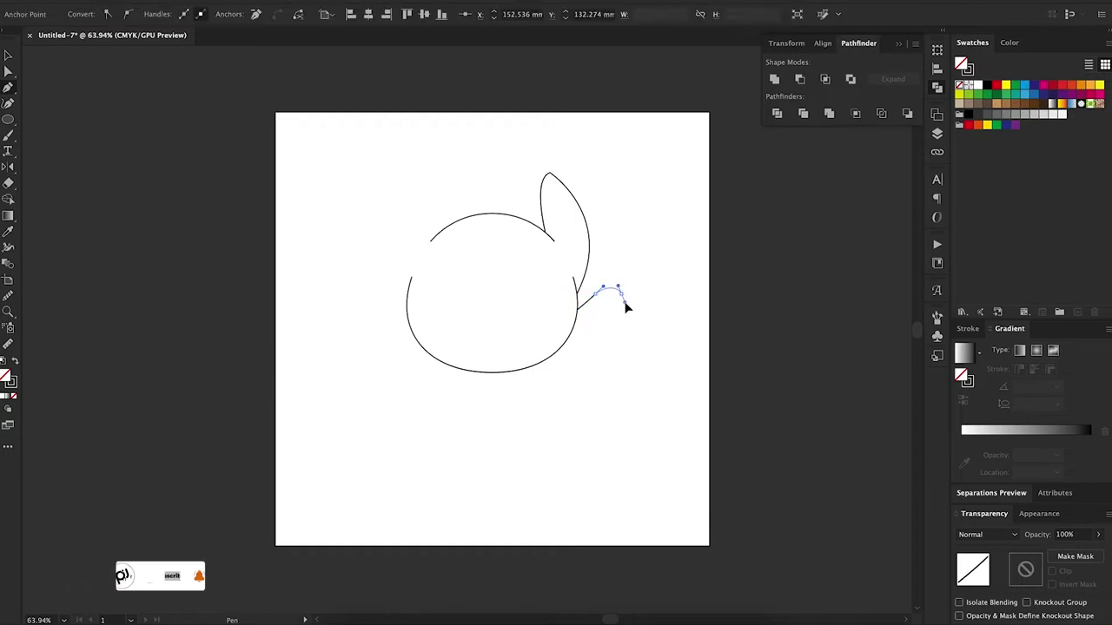
left_click(575, 326)
left_click(578, 351, "ctrl")
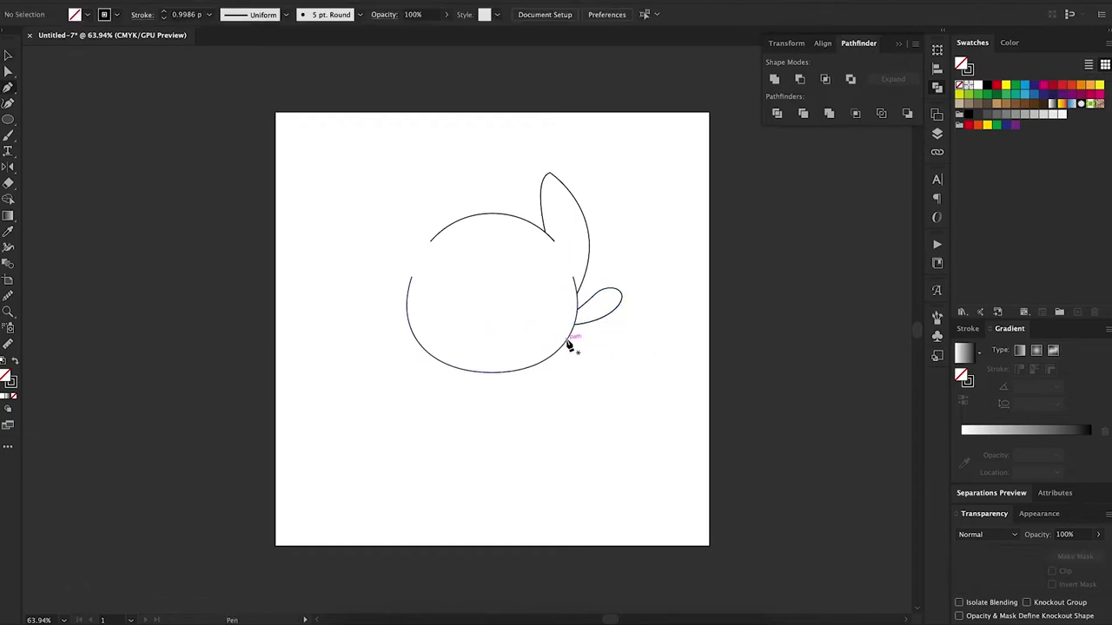
left_click(569, 346)
left_click(599, 365)
left_click(556, 346)
left_click(556, 214, "ctrl")
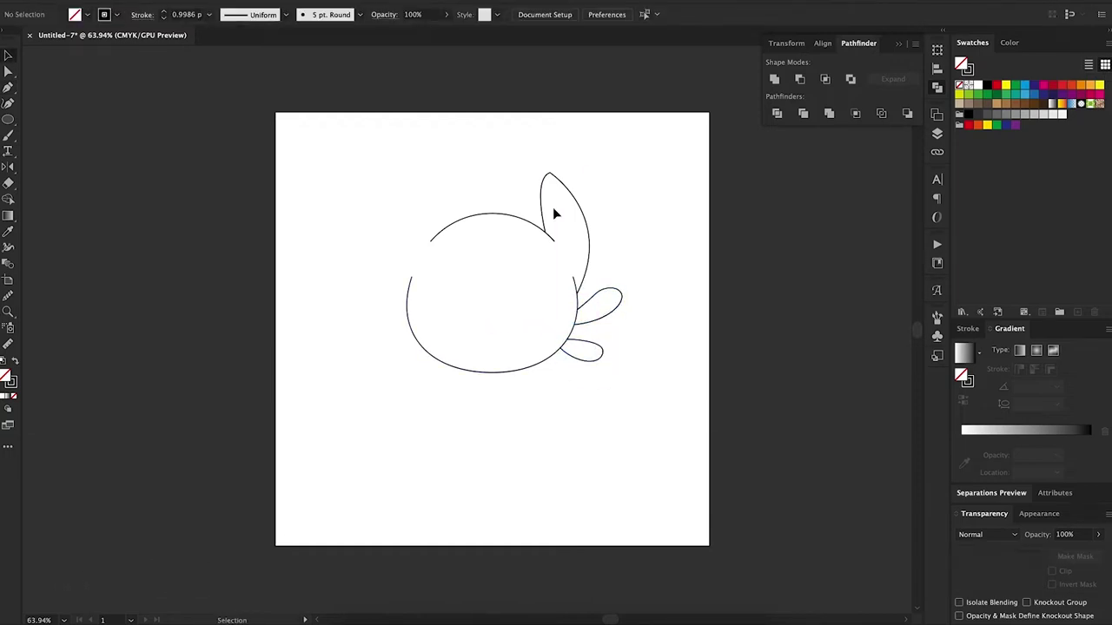
- Add a small horn on the top arc and a vertical centre line through the head
left_click_drag(510, 216, 528, 223)
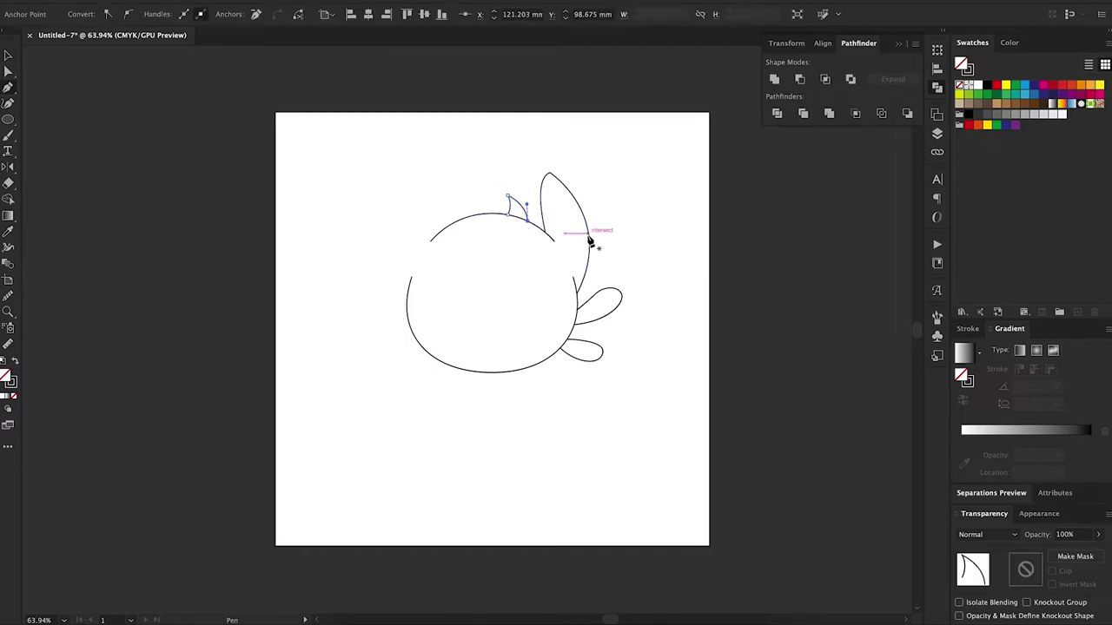
left_click(496, 180, "ctrl")
left_click_drag(502, 152, 501, 498)
- Pen-draw the right half of the body curving down below the head
key("ctrl+a")
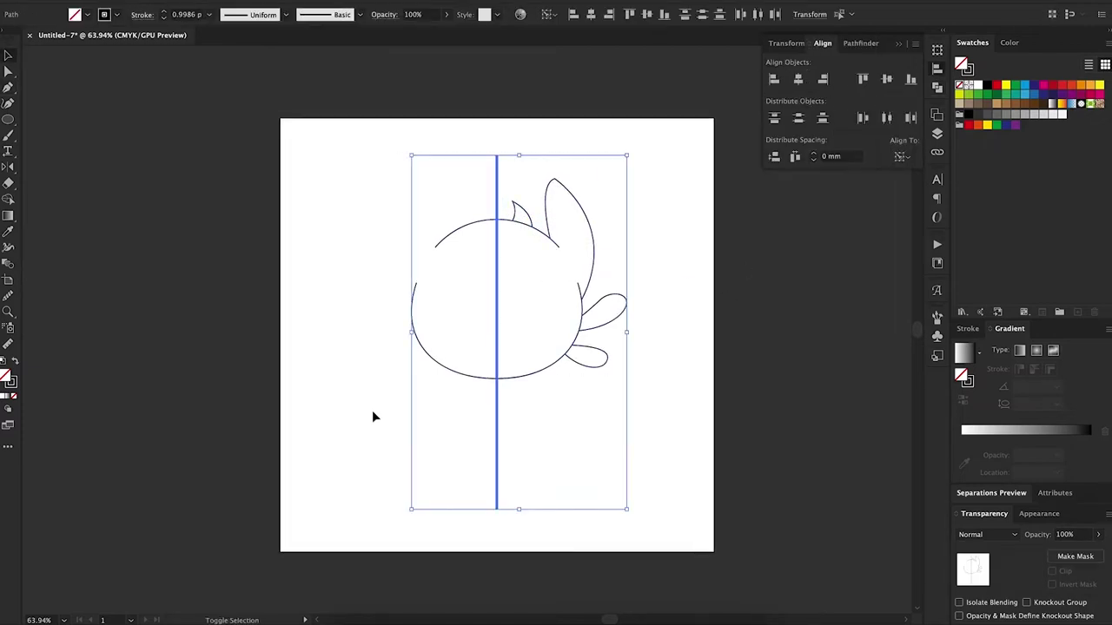
left_click(496, 391, "shift")
left_click(575, 356)
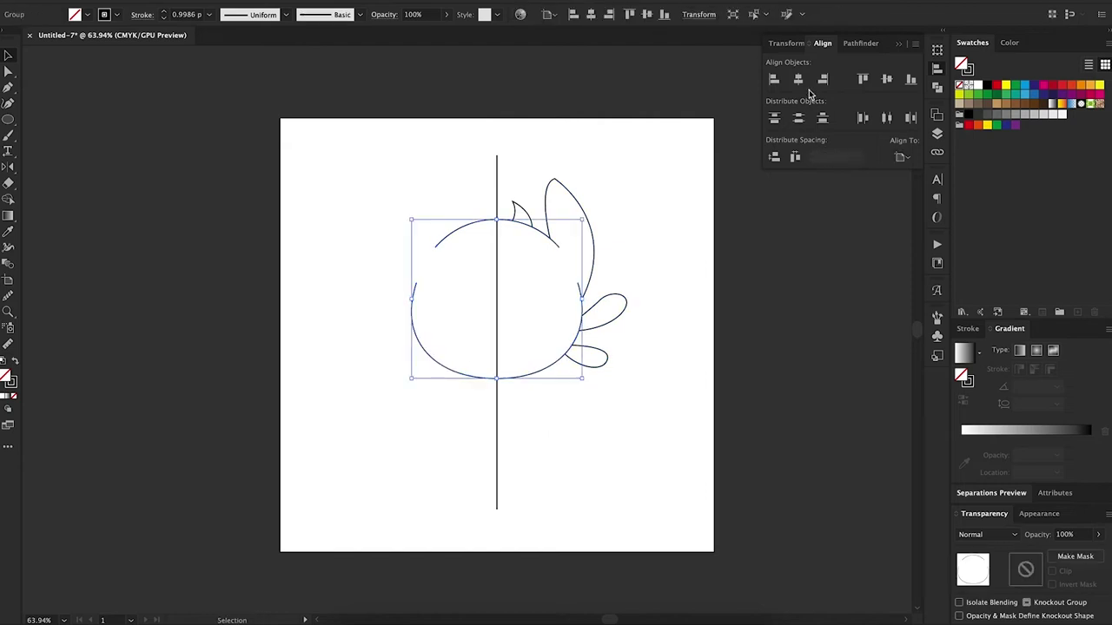
left_click(624, 365)
key("p")
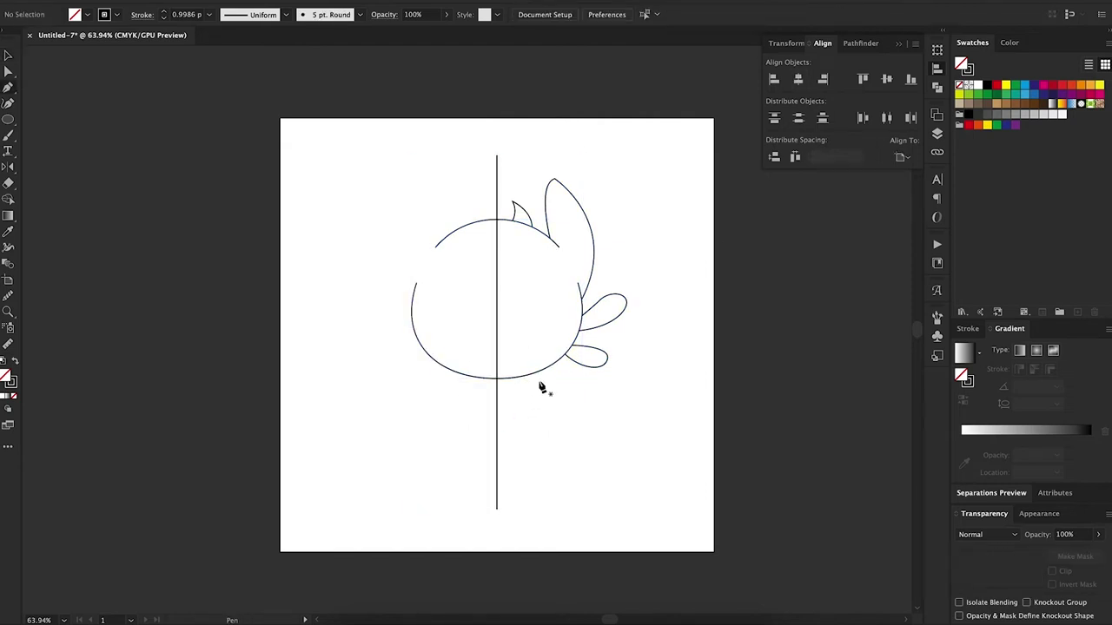
left_click(541, 373)
mouse_move(541, 385)
left_mouse_down()
mouse_move(563, 414)
mouse_move(571, 471)
left_mouse_up()
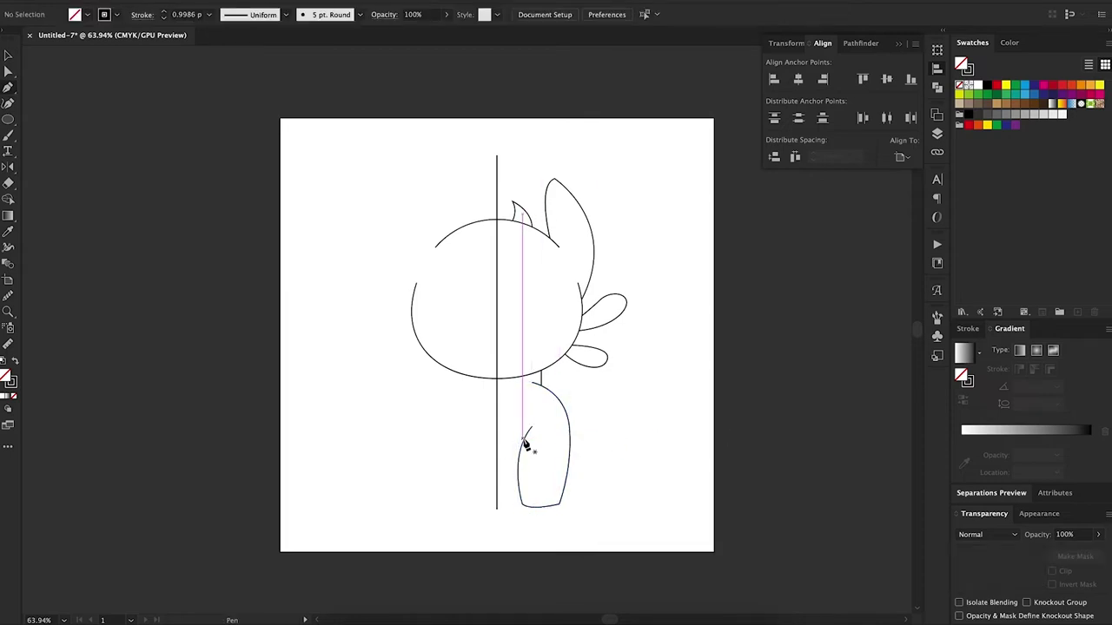
key("v")
left_click(595, 445)
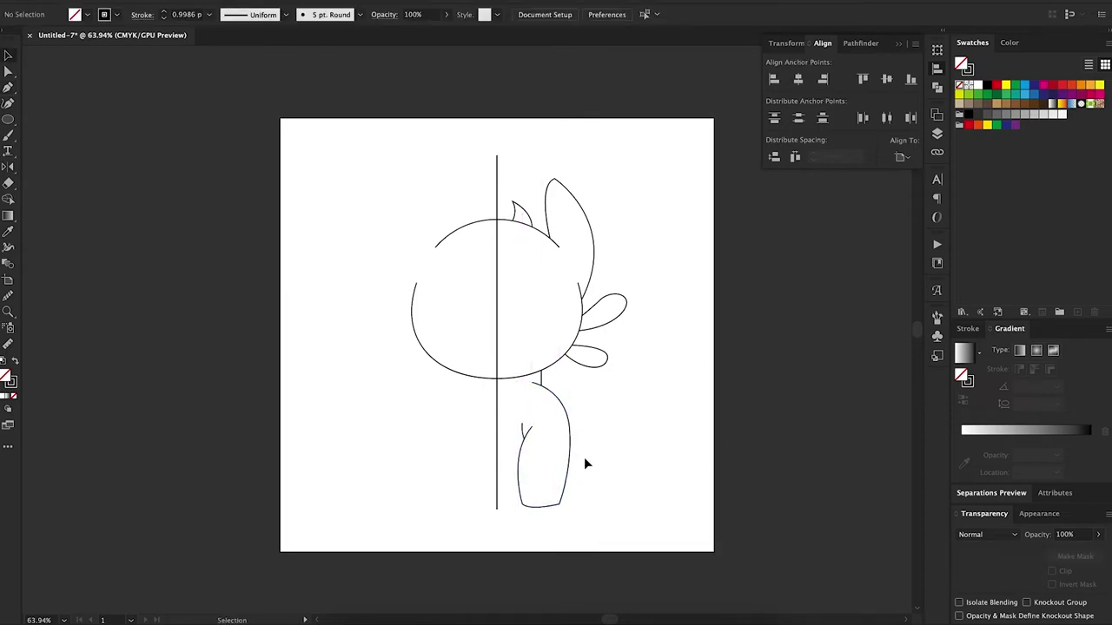
- Add a small pointed tail beside the body and close the outline at the centre line
key("p")
left_click_drag(589, 494, 590, 503)
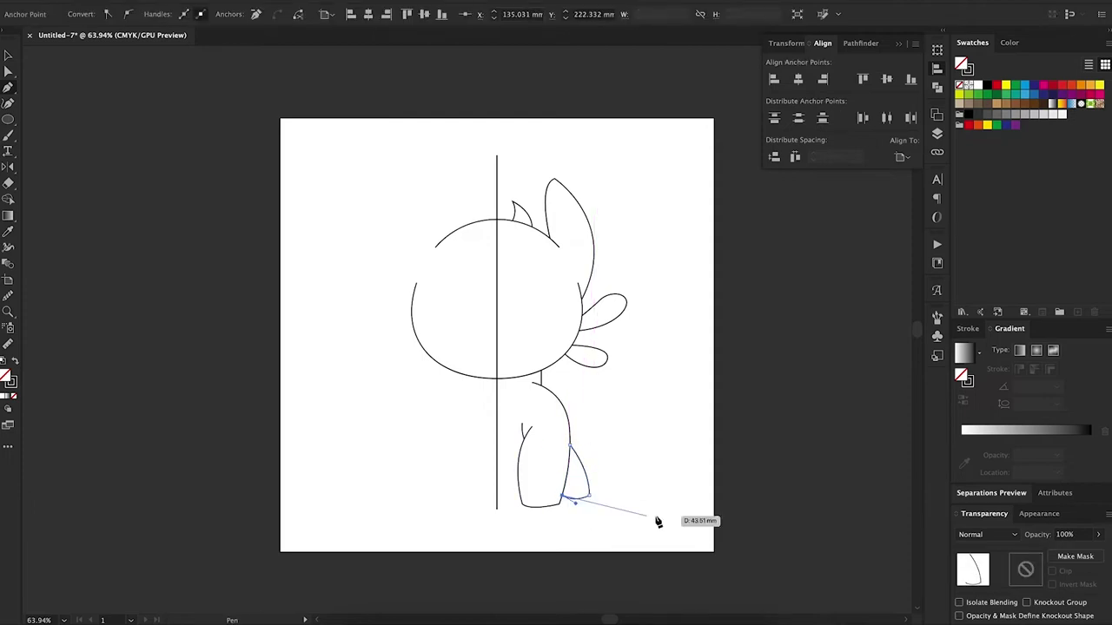
key("v")
left_click(511, 473)
left_click(497, 503)
- Select only the vertical centre line
key("v")
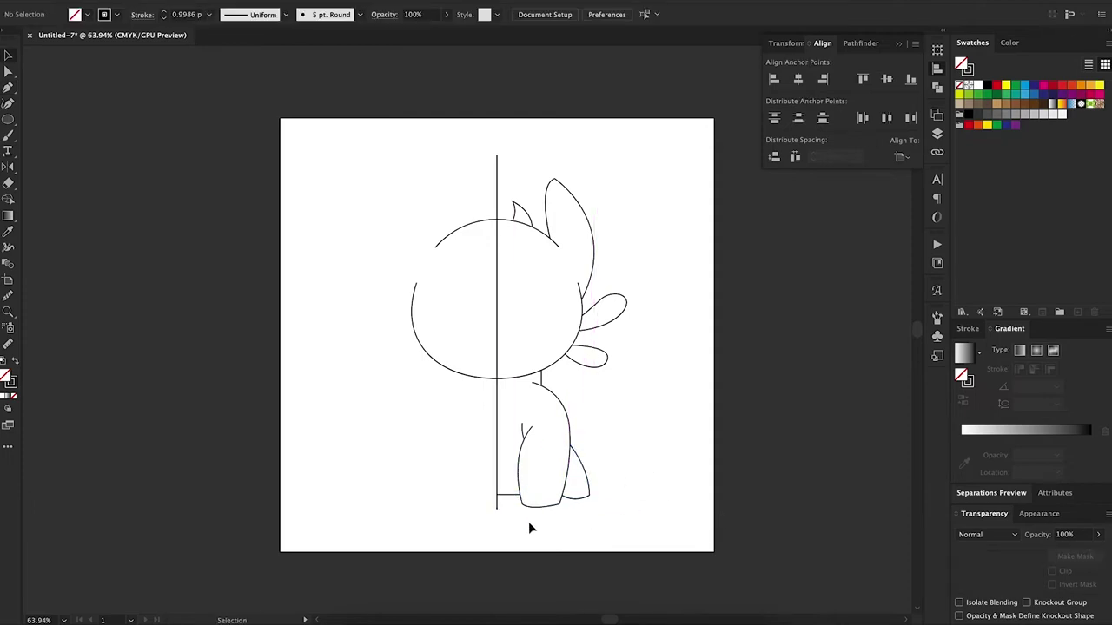
left_click(474, 377)
left_click(497, 417, "shift")
left_click(858, 42)
left_click(477, 206)
- Split the head along the centre line with Pathfinder
left_click(497, 234)
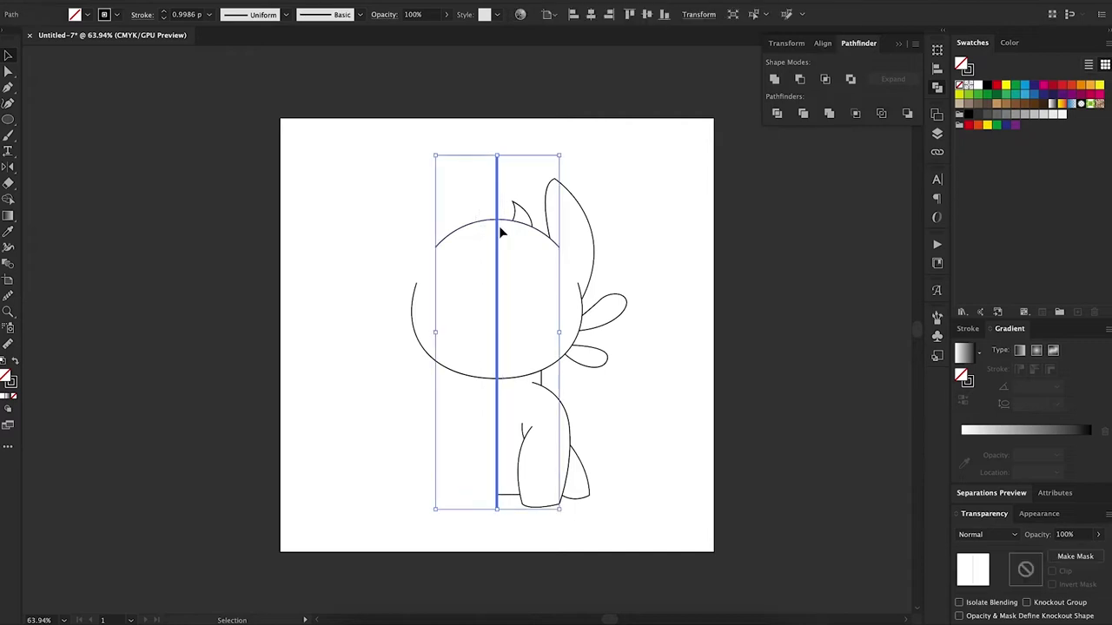
left_click(777, 117)
left_click(497, 243)
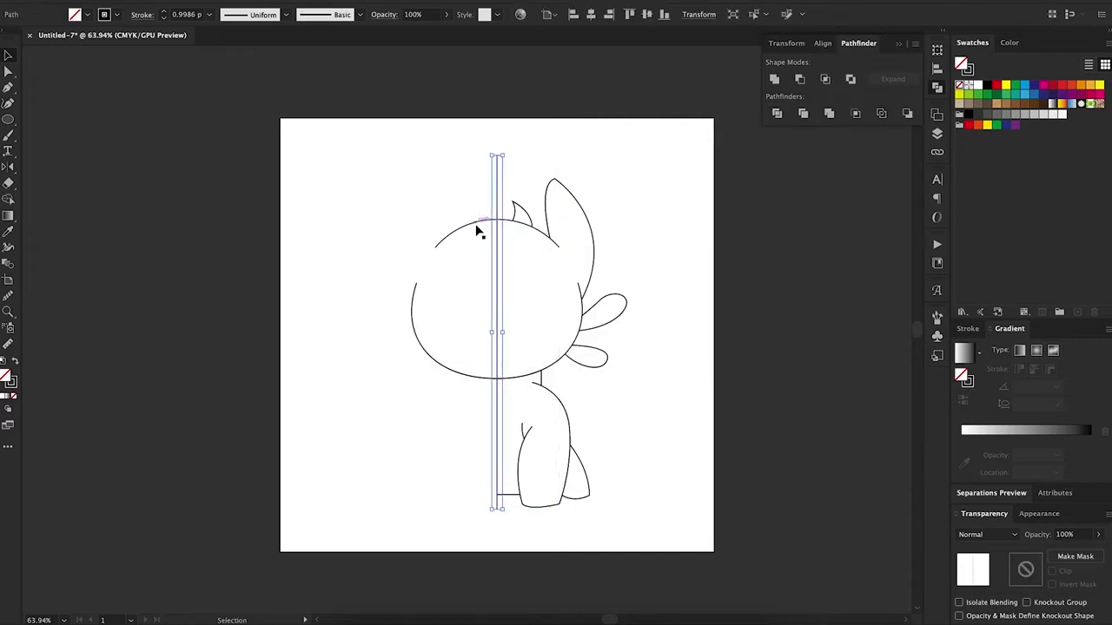
- Pen-draw a rectangle covering the head's left half
key("p")
left_click(497, 155)
left_click(366, 155)
left_click(365, 508)
left_click(496, 508)
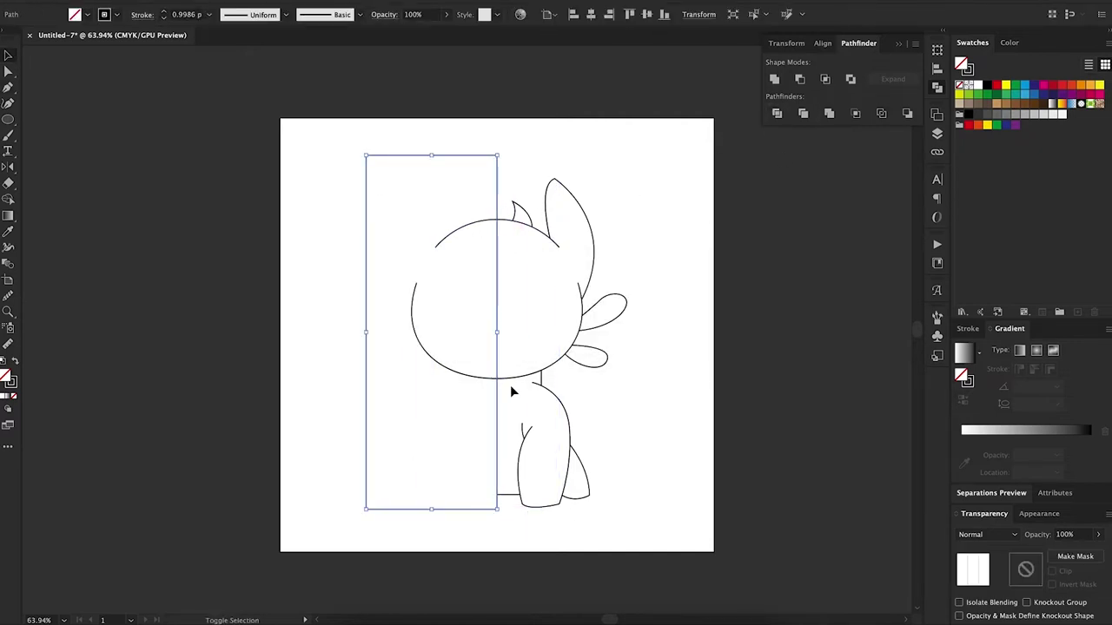
left_click(800, 79)
- Remove the left half with Minus Front, then start curving the wing outline behind the body
key("a")
key("m")
left_click_drag(365, 174, 496, 496)
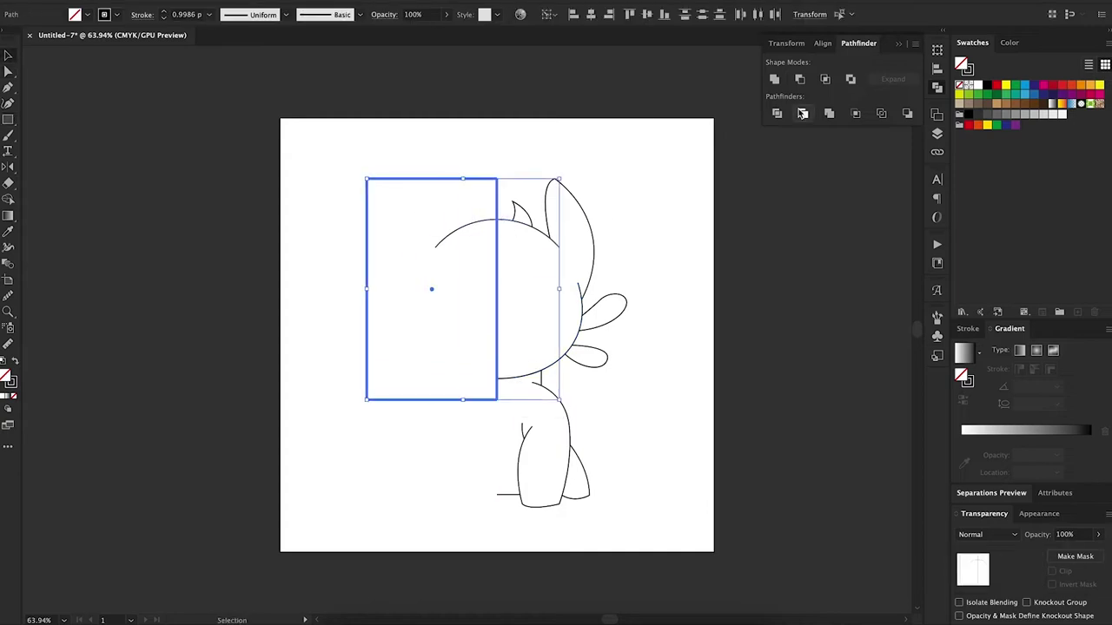
key("v")
key("ctrl+shift+a")
left_click(457, 494)
left_click(596, 428)
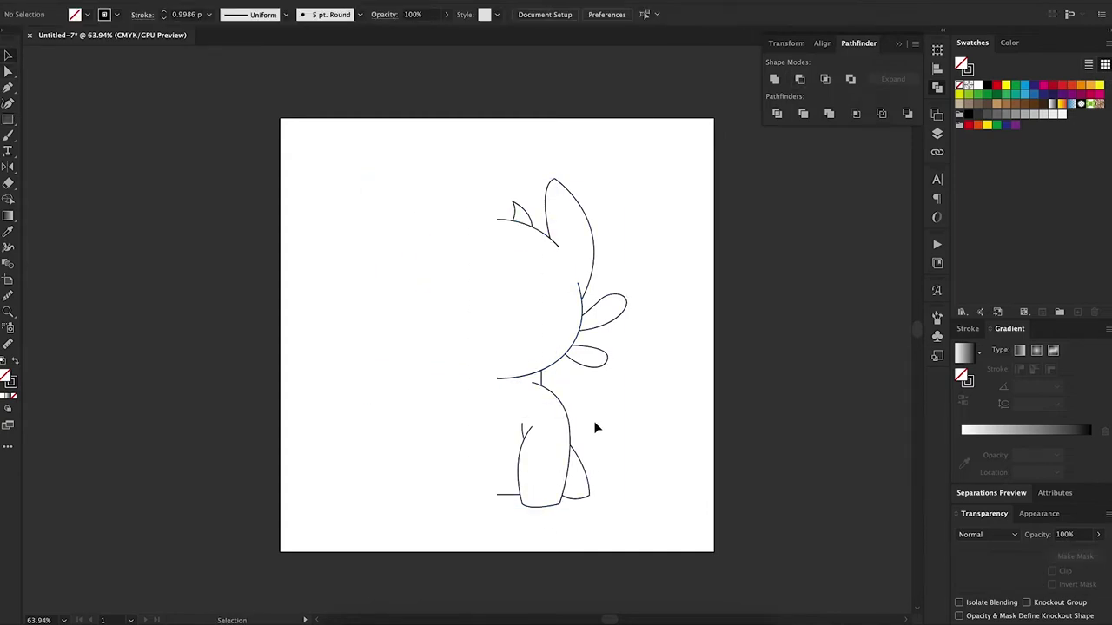
left_click(556, 397)
left_click_drag(622, 374, 631, 391)
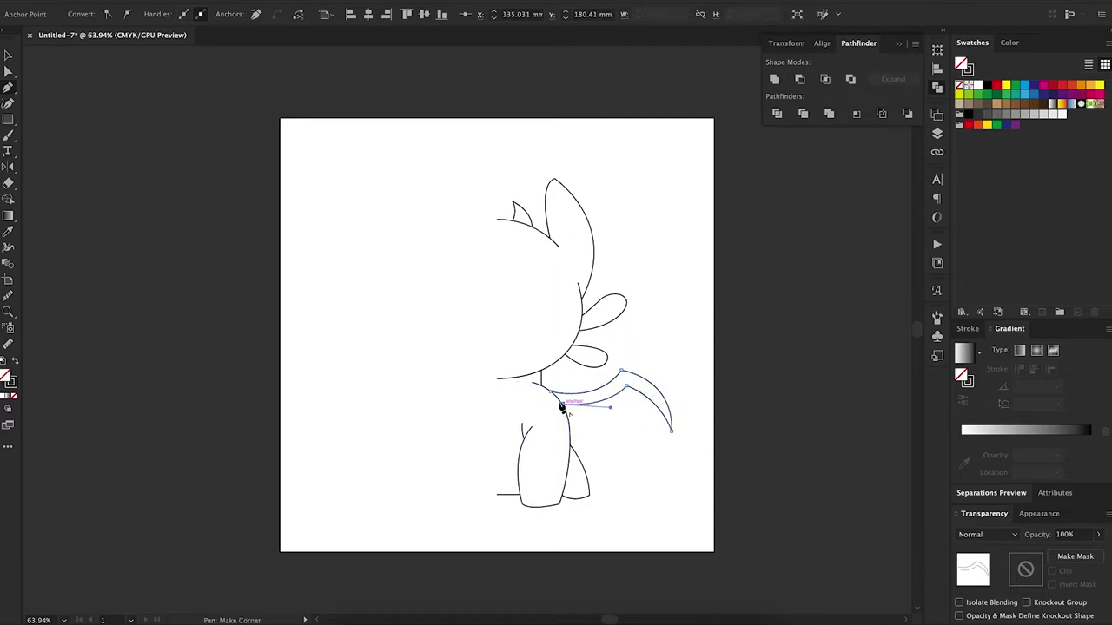
- Finish the bat-wing outline with its scalloped lower edge
key("v")
key("ctrl+shift+a")
left_click(584, 453)
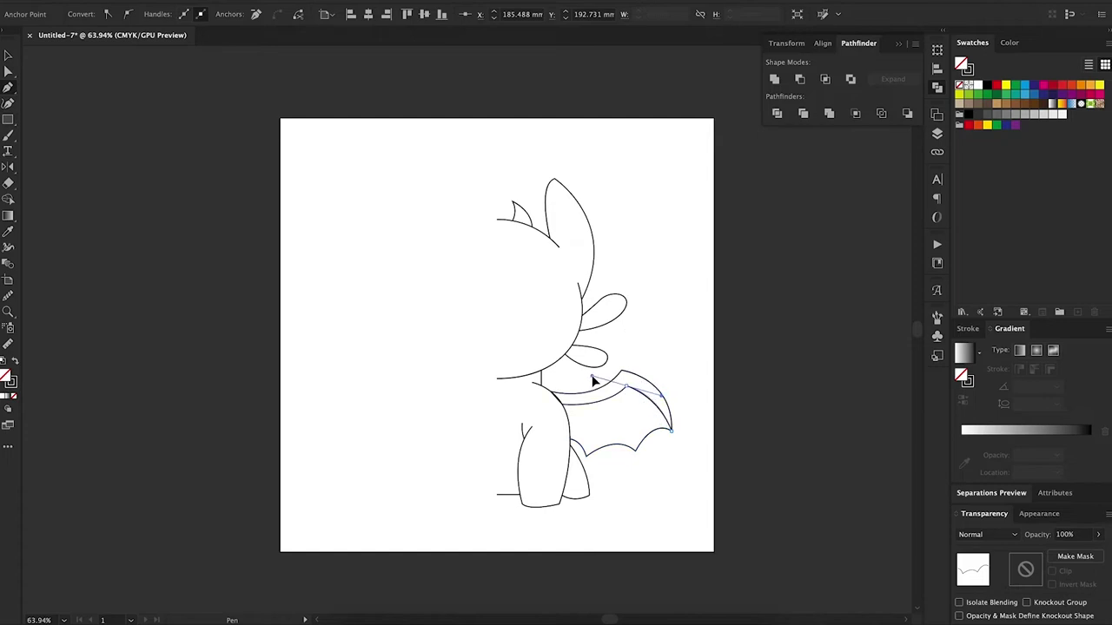
- Draw two straight strut lines inside the wing
left_click(627, 389)
key("ctrl+shift+a")
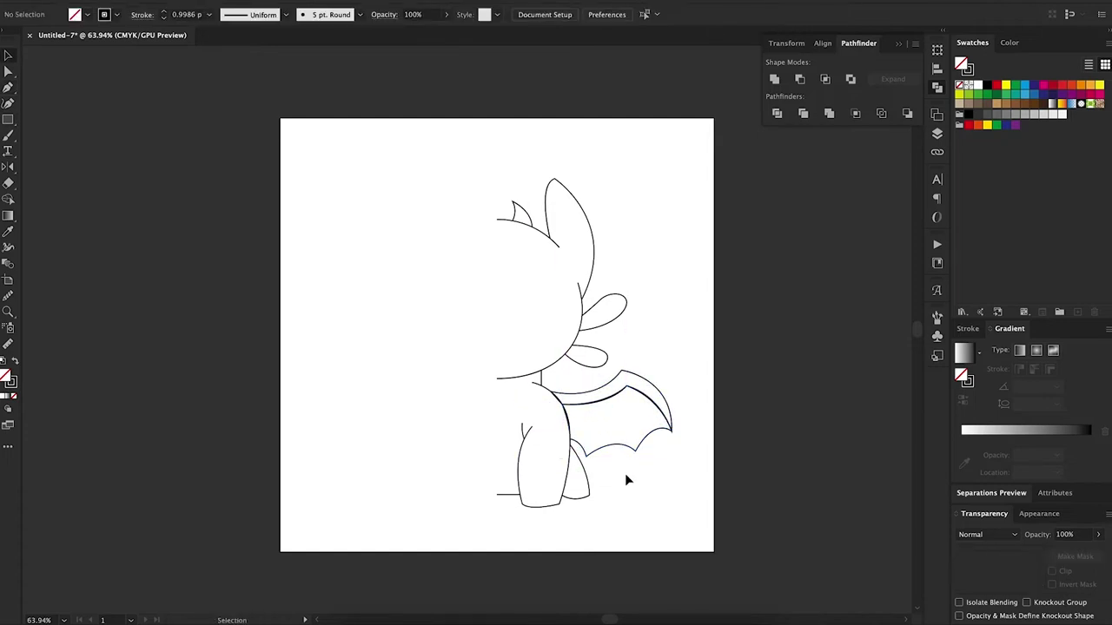
left_click(627, 389)
left_click(635, 450)
key("v")
key("ctrl+shift+a")
- Pen-draw a large teardrop eye outline on the half head and adjust its top anchor
key("p")
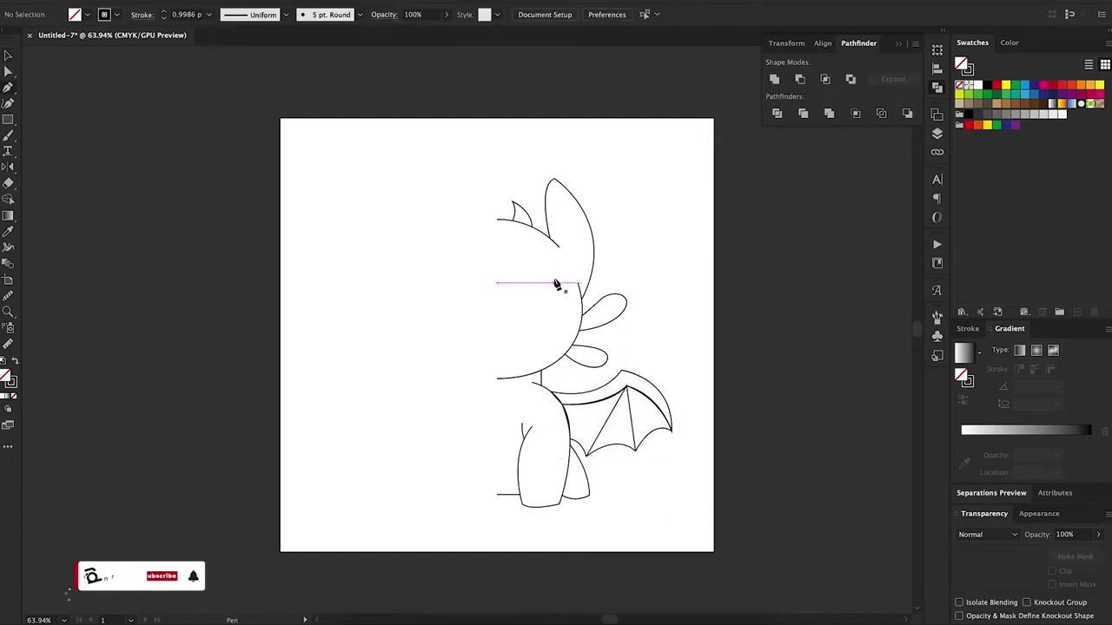
left_click(507, 261)
left_click(509, 338)
left_click(509, 417)
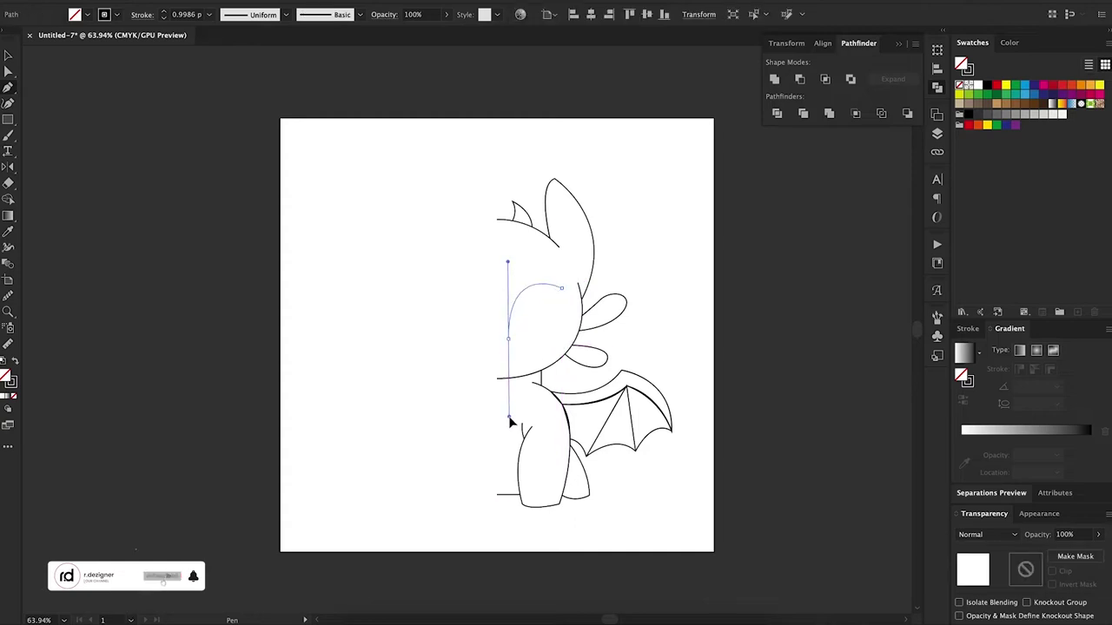
left_click_drag(508, 339, 578, 332)
left_click_drag(561, 285, 549, 291)
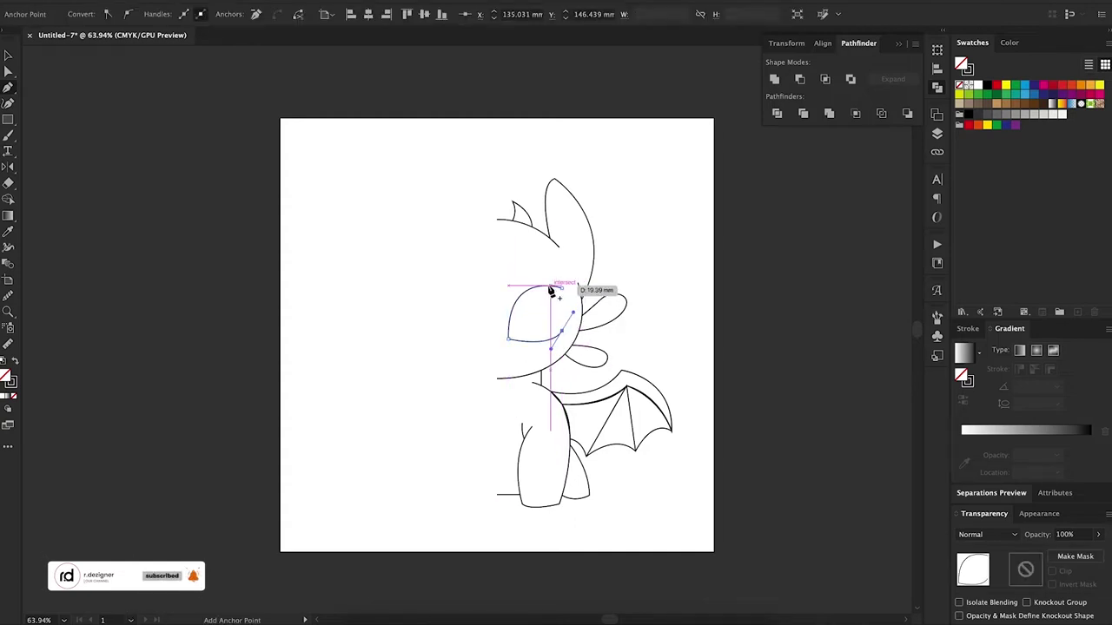
left_click(556, 308)
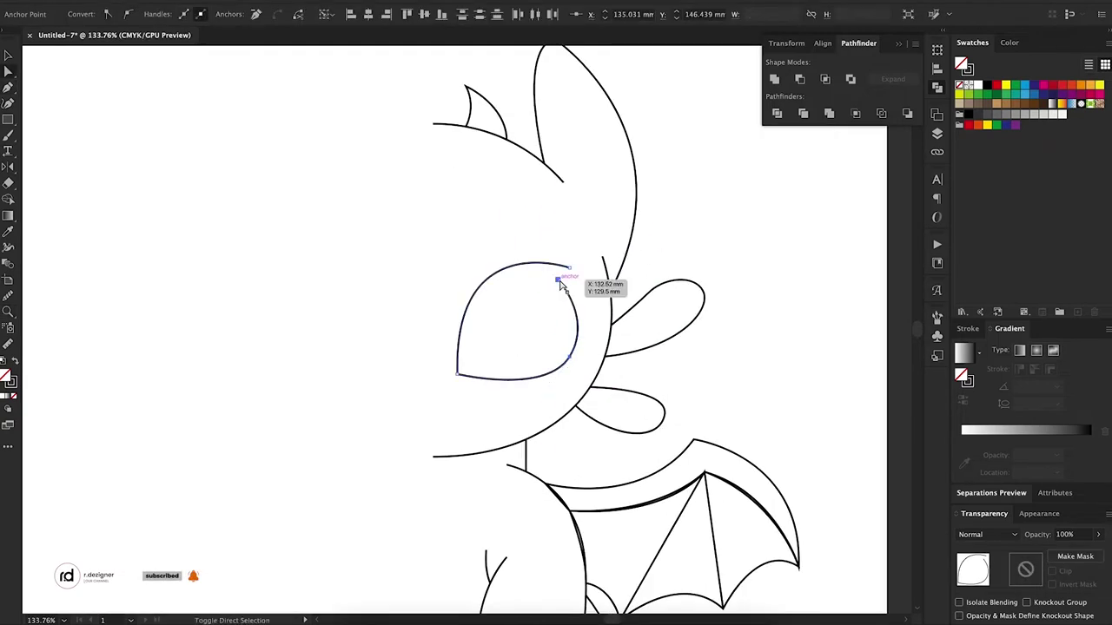
left_click(561, 276)
key("ctrl+0")
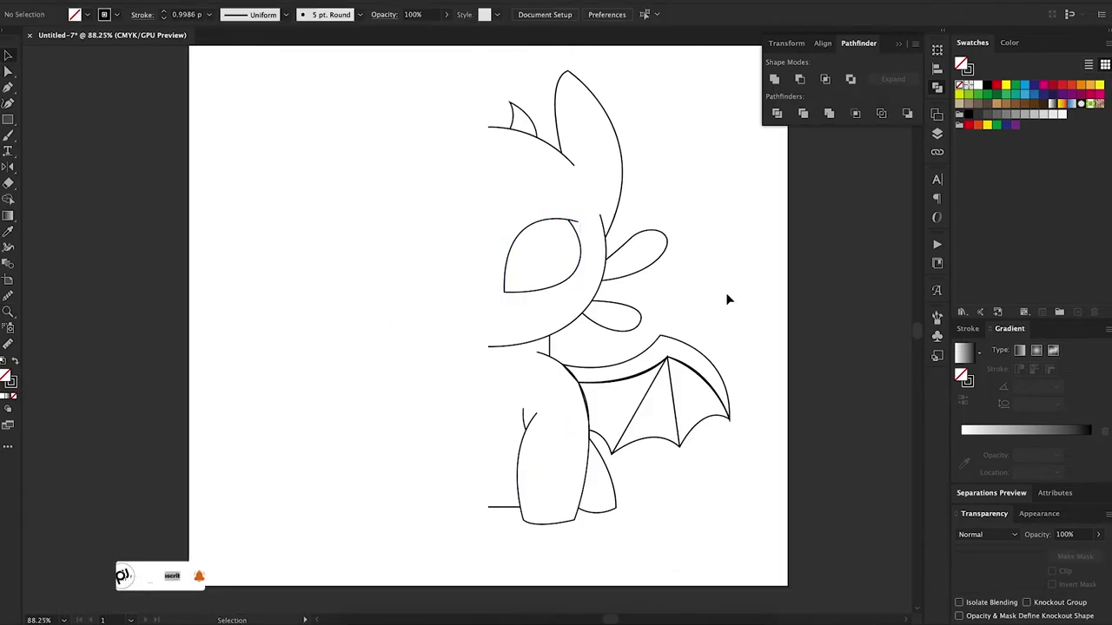
left_click_drag(727, 298, 569, 352)
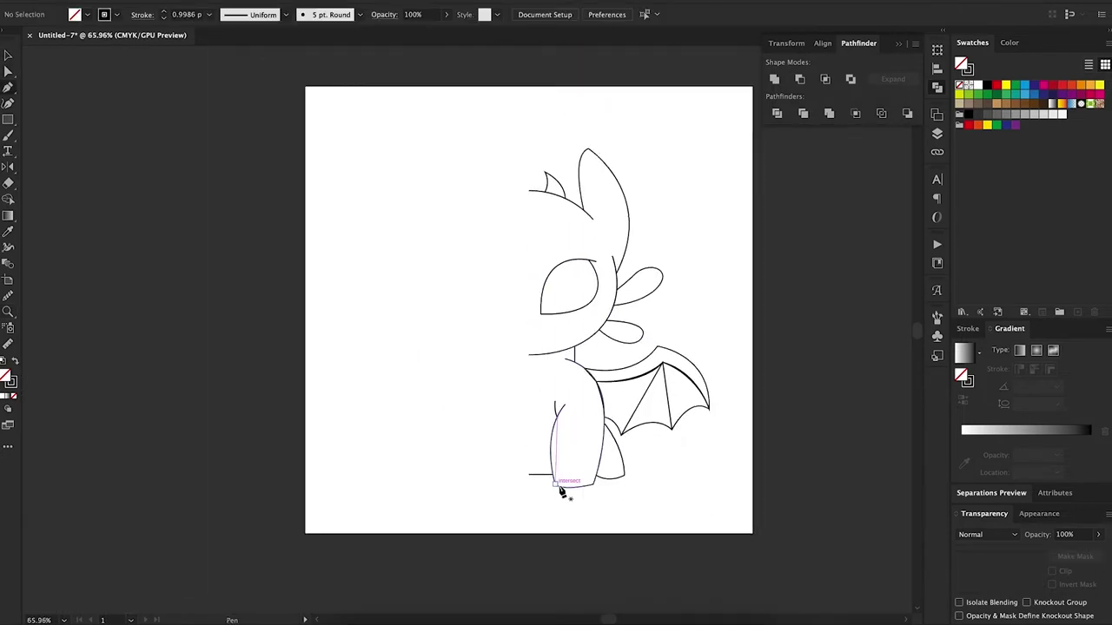
- Draw a row of small claws along the front foot and start a curve near the snout
left_click_drag(571, 474, 583, 476)
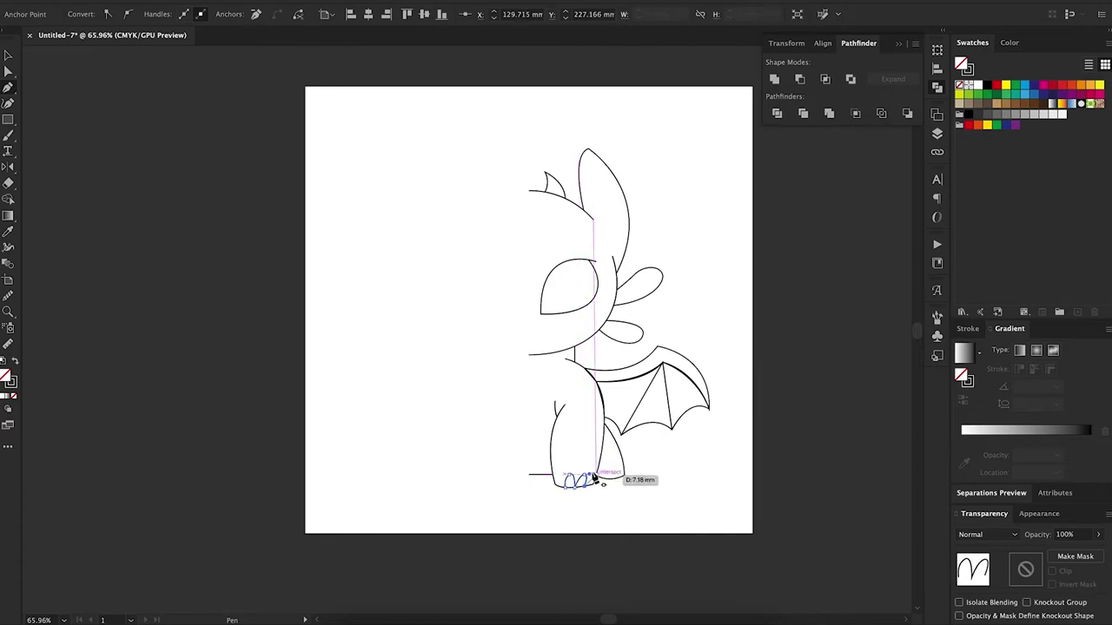
left_click(609, 530, "ctrl")
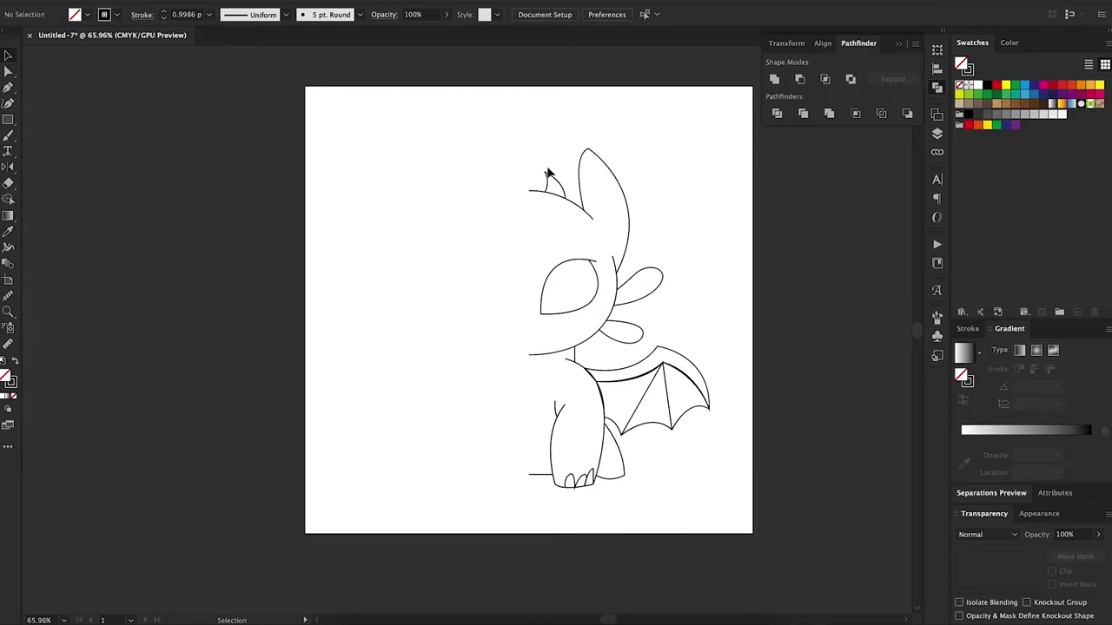
key("p")
left_click(528, 142)
left_click(528, 475, "shift")
- Pen-draw a curved nostril line on the dragon's snout
scroll(626, 329, "up", 5)
left_click(388, 337)
left_click_drag(417, 332, 438, 356)
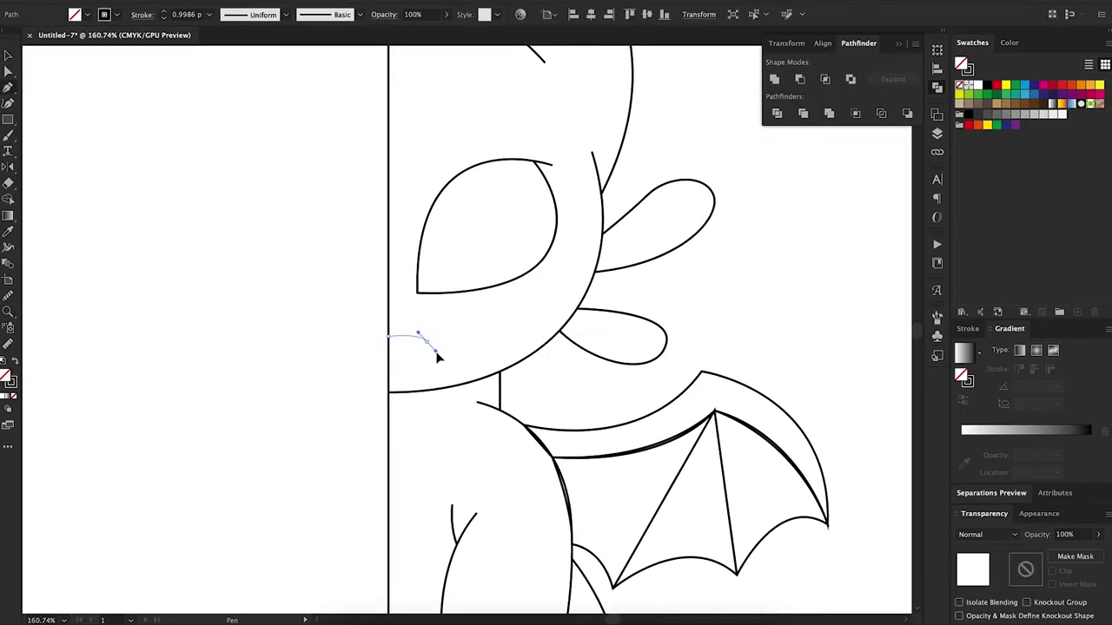
left_click(418, 388, "ctrl")
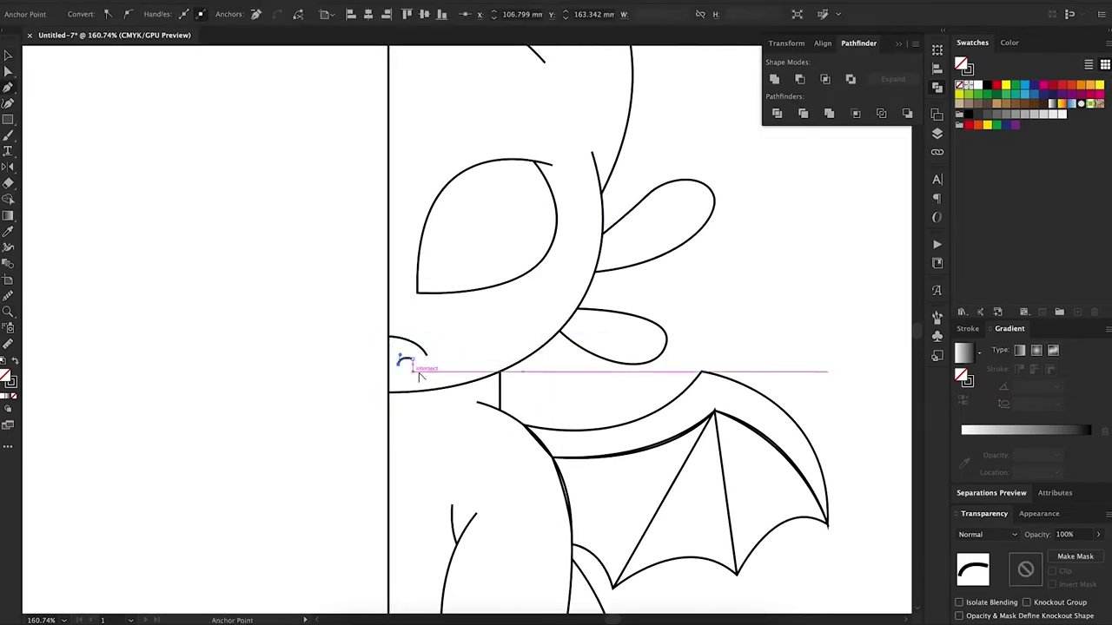
- Adjust an anchor on the back leg outline
scroll(415, 365, "down", 5)
scroll(441, 397, "up", 4)
left_click(540, 342, "ctrl")
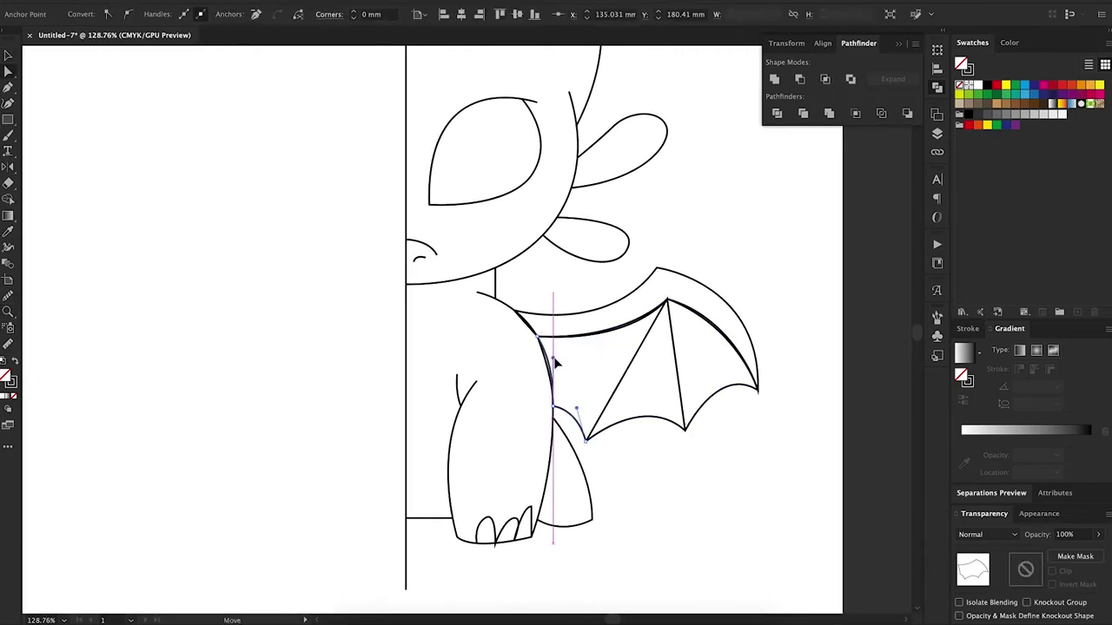
left_click(529, 454, "ctrl")
- Draw oval spots with the Ellipse tool down the front leg
scroll(521, 478, "up", 2)
left_click_drag(533, 421, 531, 451)
left_click_drag(538, 491, 540, 489)
scroll(540, 489, "up", 2)
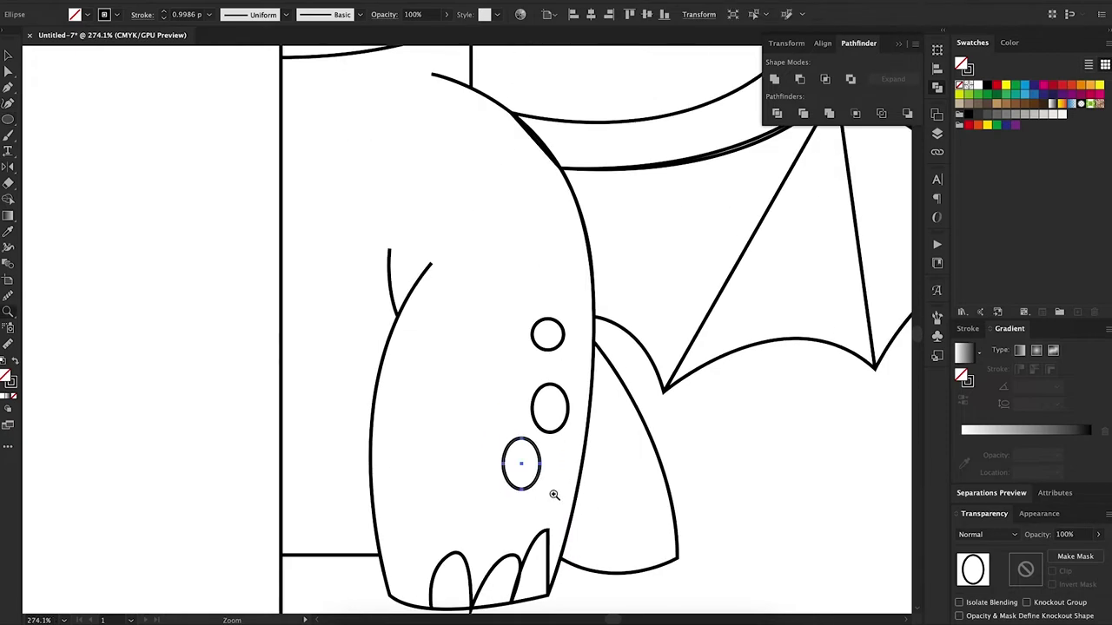
left_click_drag(506, 443, 543, 486)
- Direct-select and adjust the tip of the last front-foot claw
scroll(589, 533, "down", 3)
scroll(589, 534, "up", 3)
key("a")
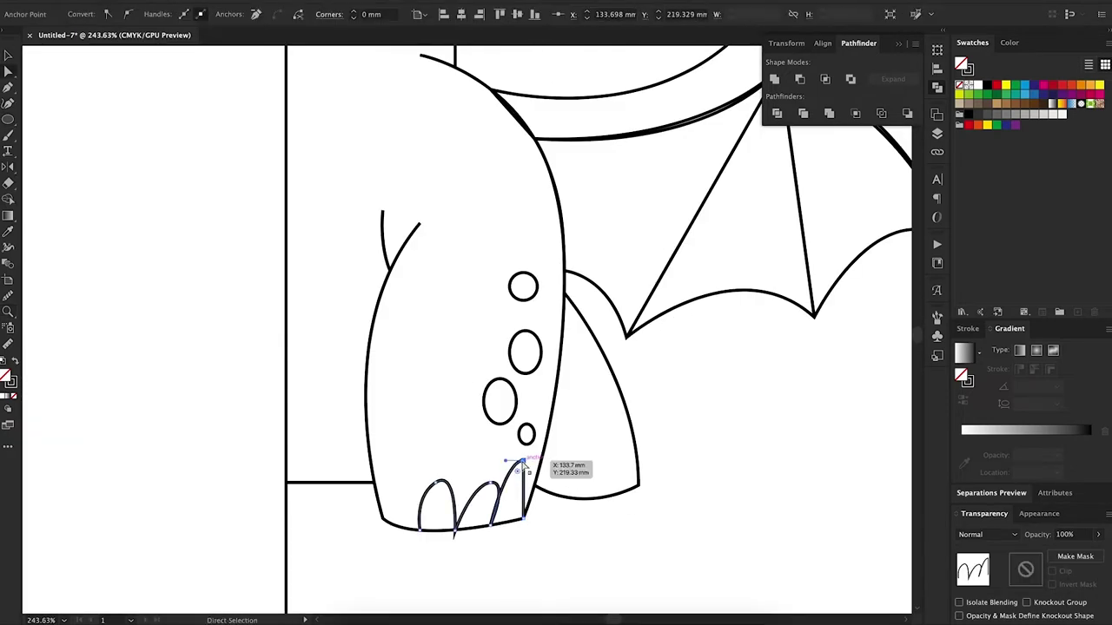
left_click(526, 478)
key("v")
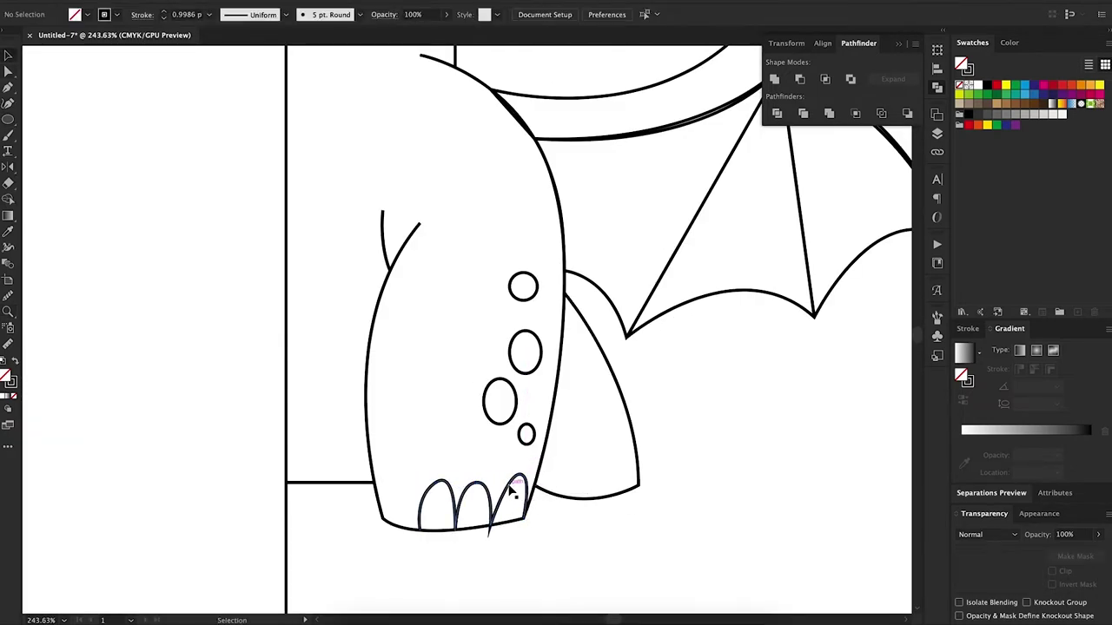
left_click(967, 328)
left_click(719, 446)
- Pen-draw a row of arched claws on the back foot
key("p")
left_click(638, 483)
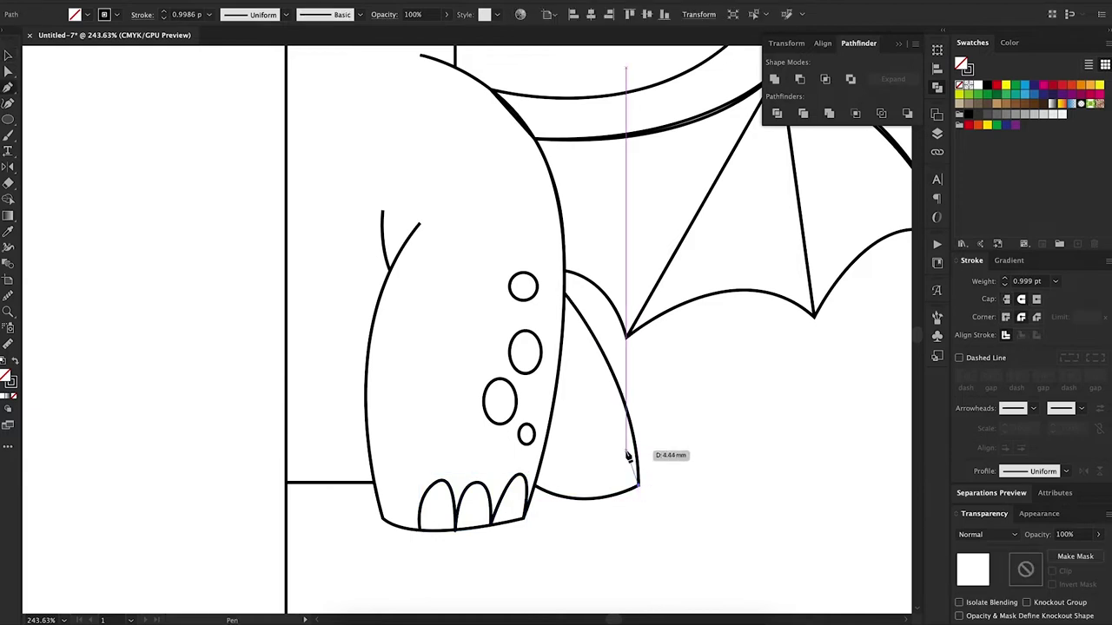
left_click_drag(612, 454, 586, 454)
left_click(549, 492)
key("a")
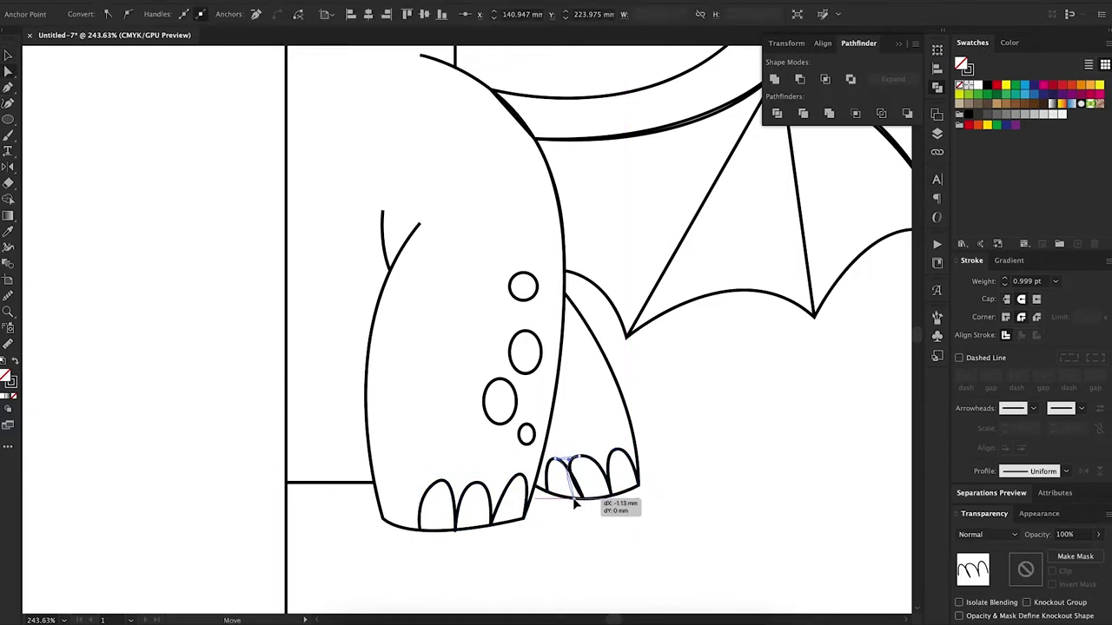
scroll(588, 434, "up", 2)
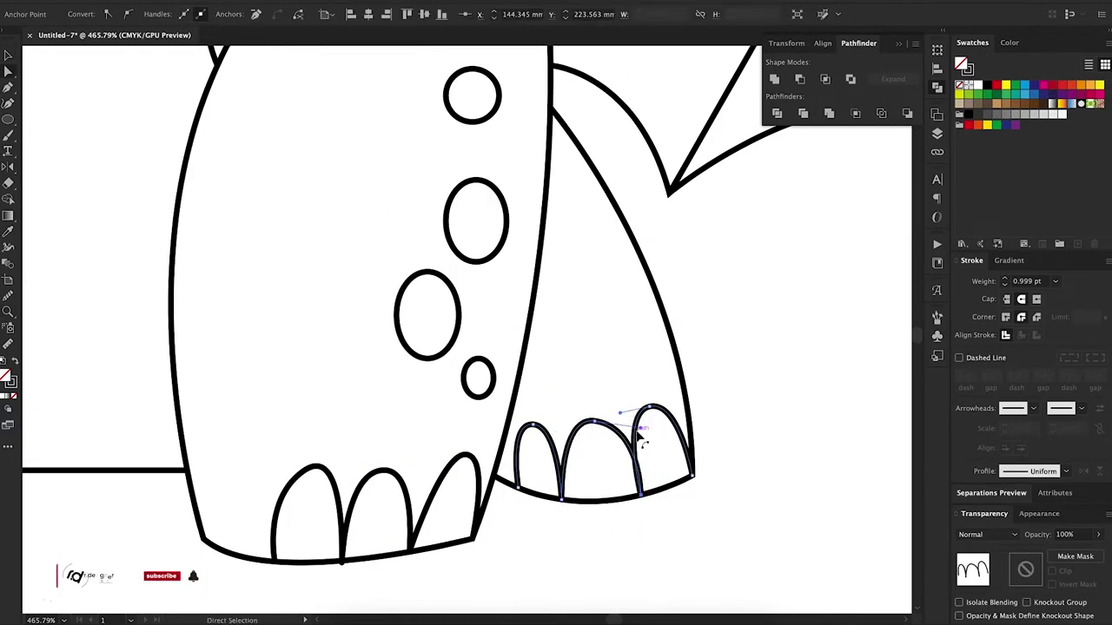
key("v")
left_click(685, 484)
scroll(685, 484, "down", 2)
left_click(483, 447)
key("p")
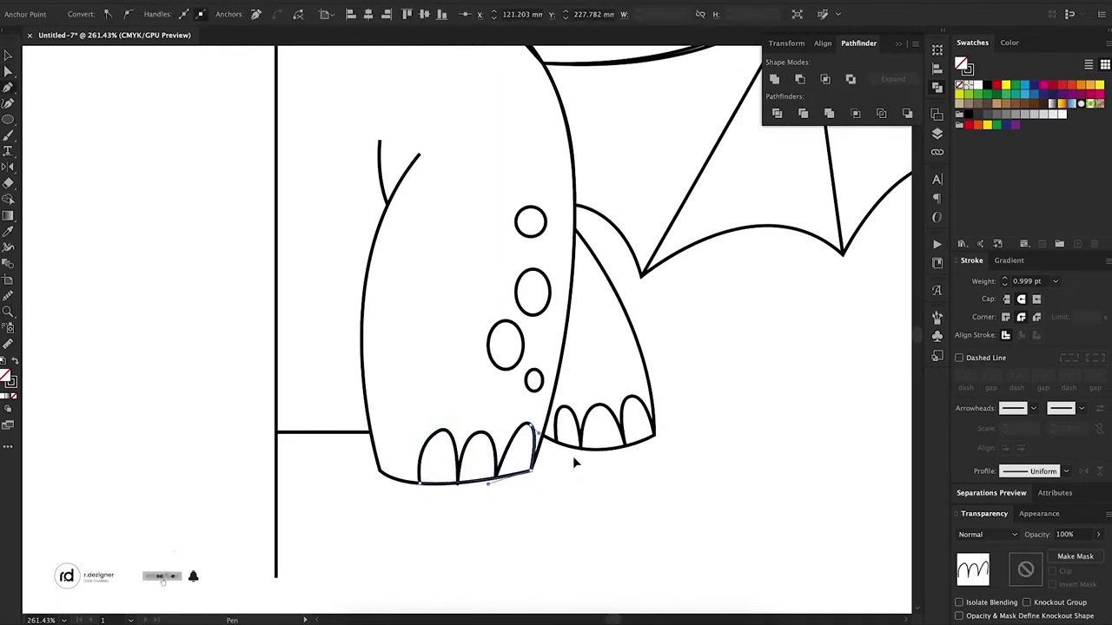
key("ctrl+shift+a")
- Pen-draw the curling tail outline from the wing and body junction
key("z")
left_click_drag(718, 406, 438, 502)
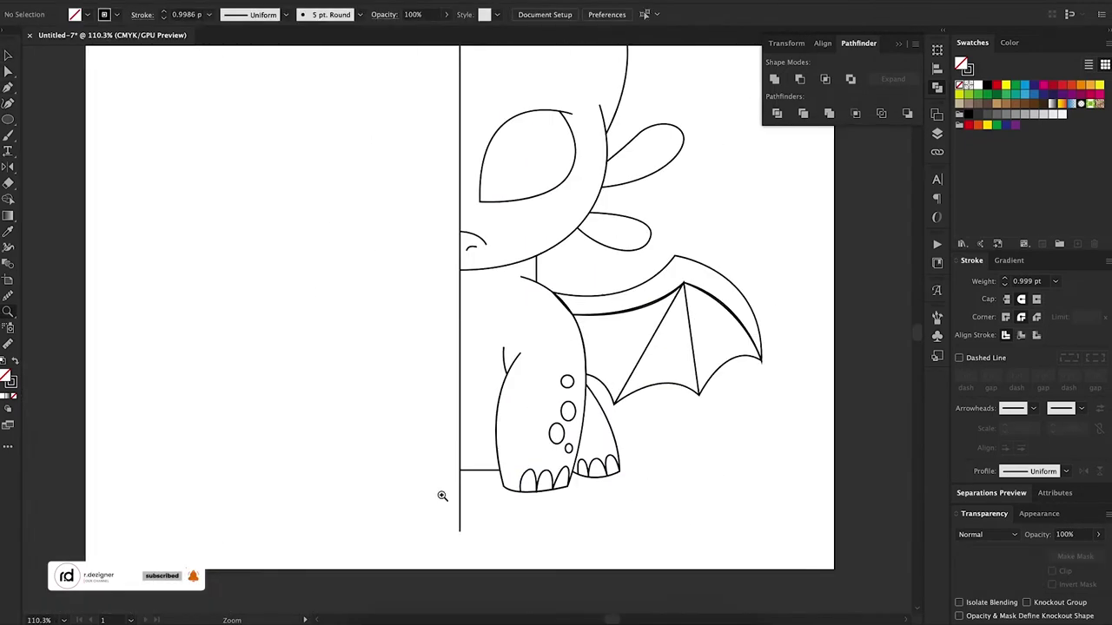
left_click_drag(574, 494, 601, 444)
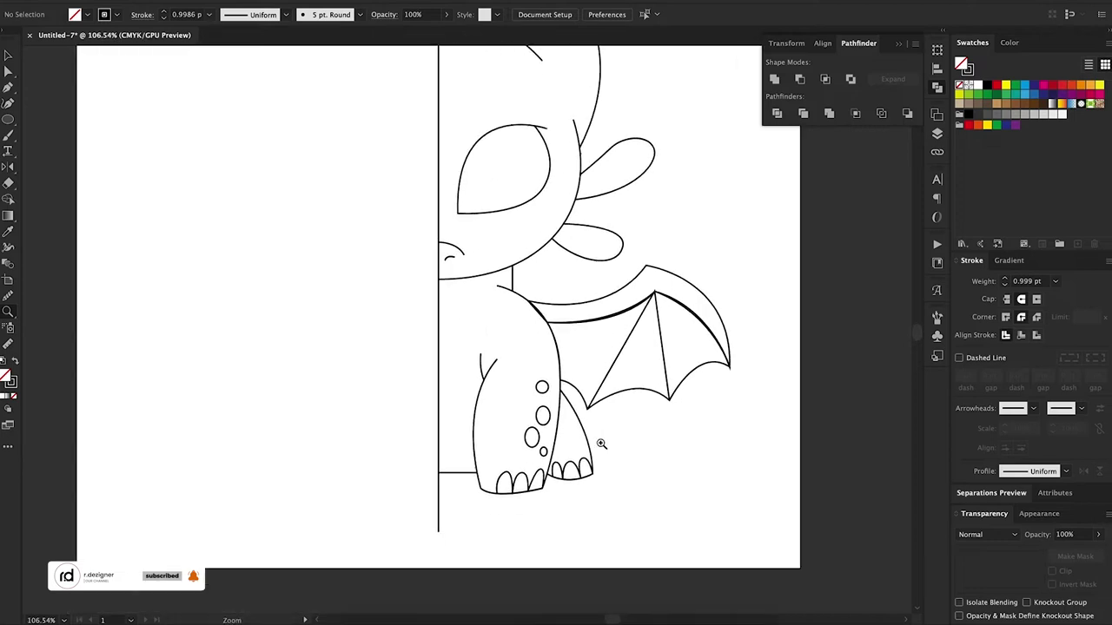
left_click(587, 408)
left_click_drag(673, 501, 674, 536)
left_click_drag(605, 529, 584, 528)
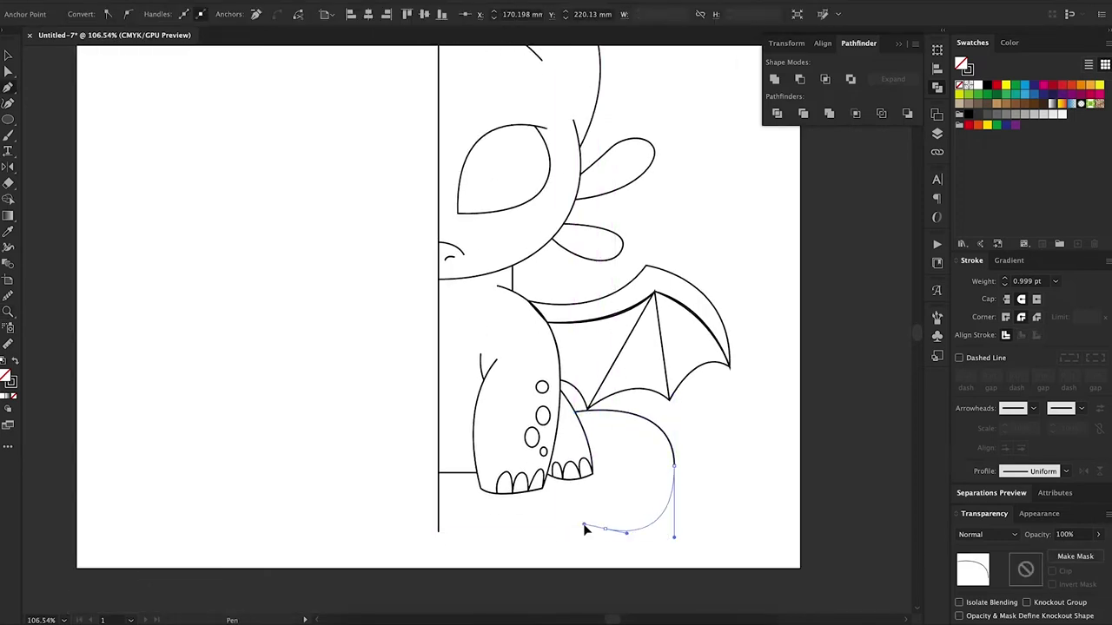
left_click_drag(657, 466, 596, 372)
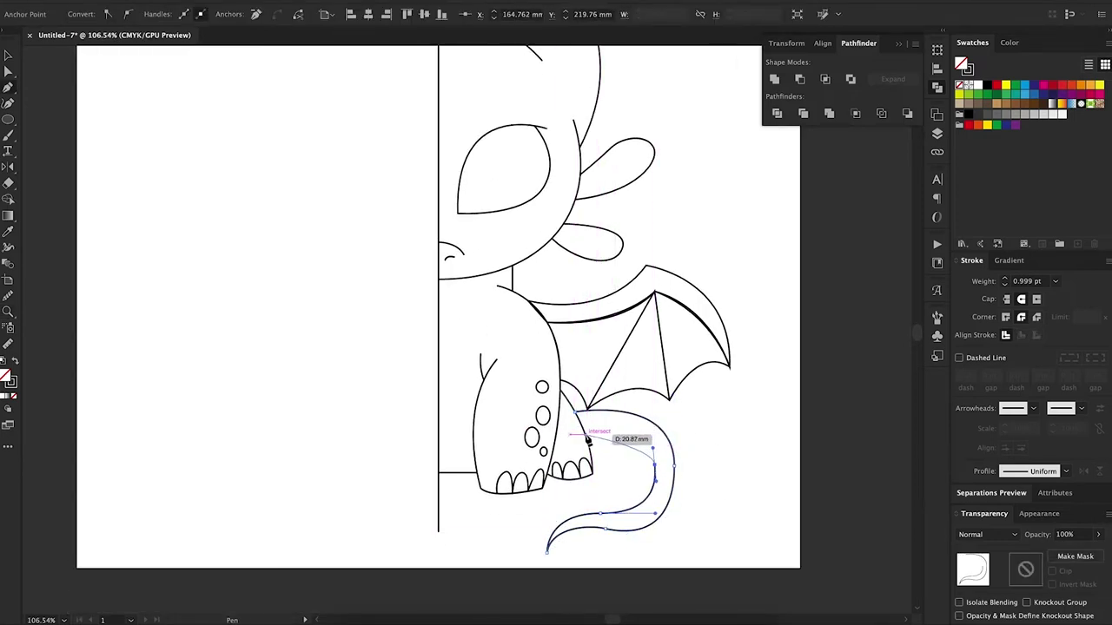
left_click(582, 416)
left_click_drag(675, 500, 681, 526)
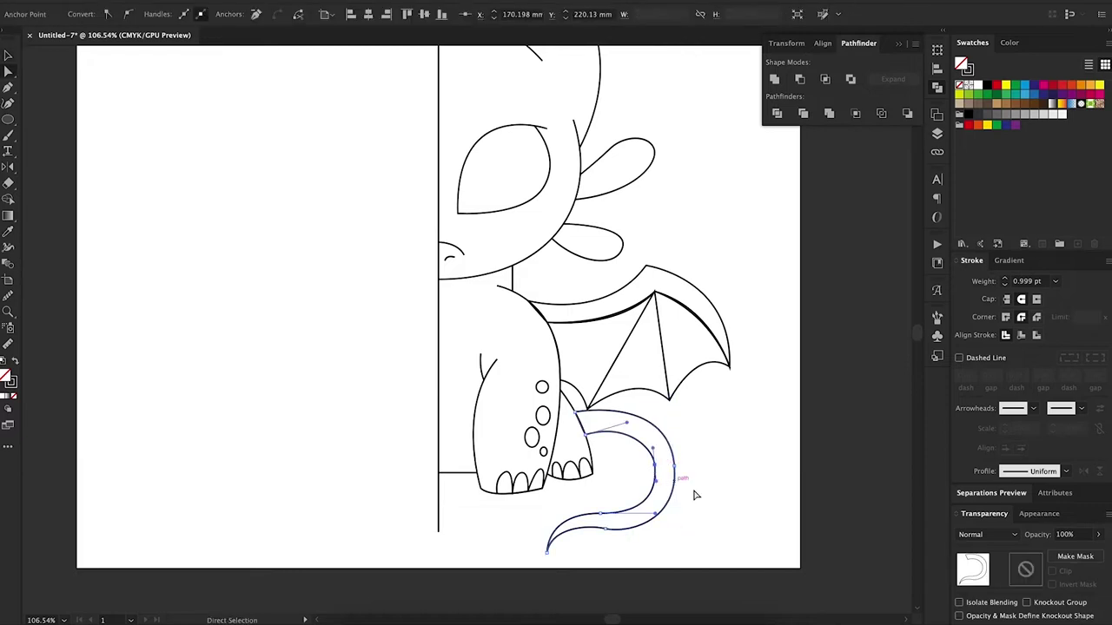
left_click(695, 495)
- Pen the jagged spiked fin at the tail tip and select its path
key("z")
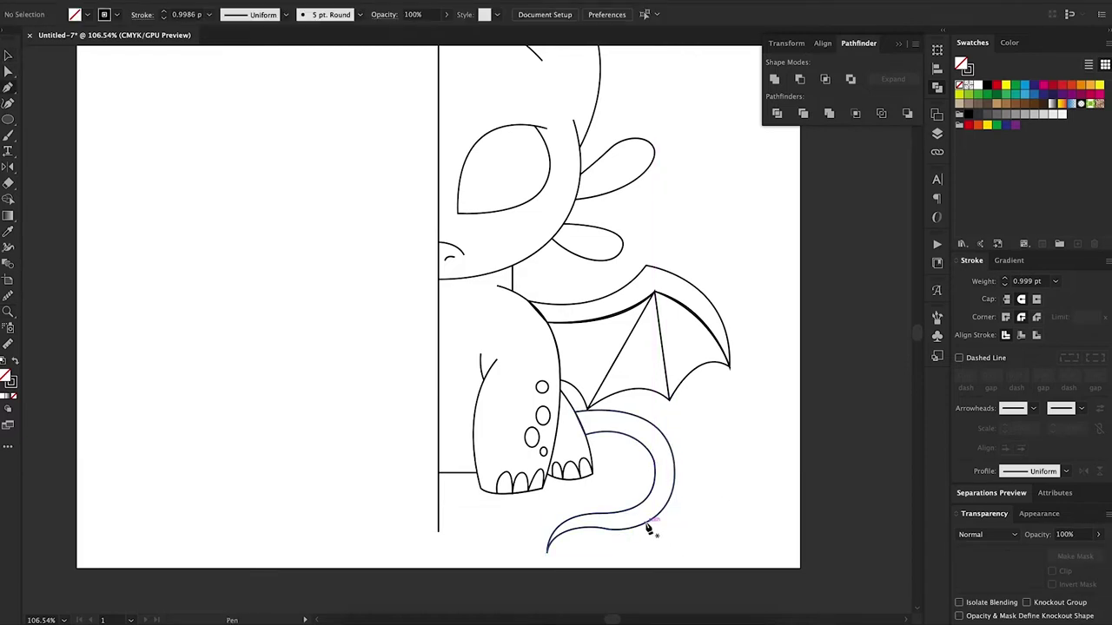
left_click(647, 527)
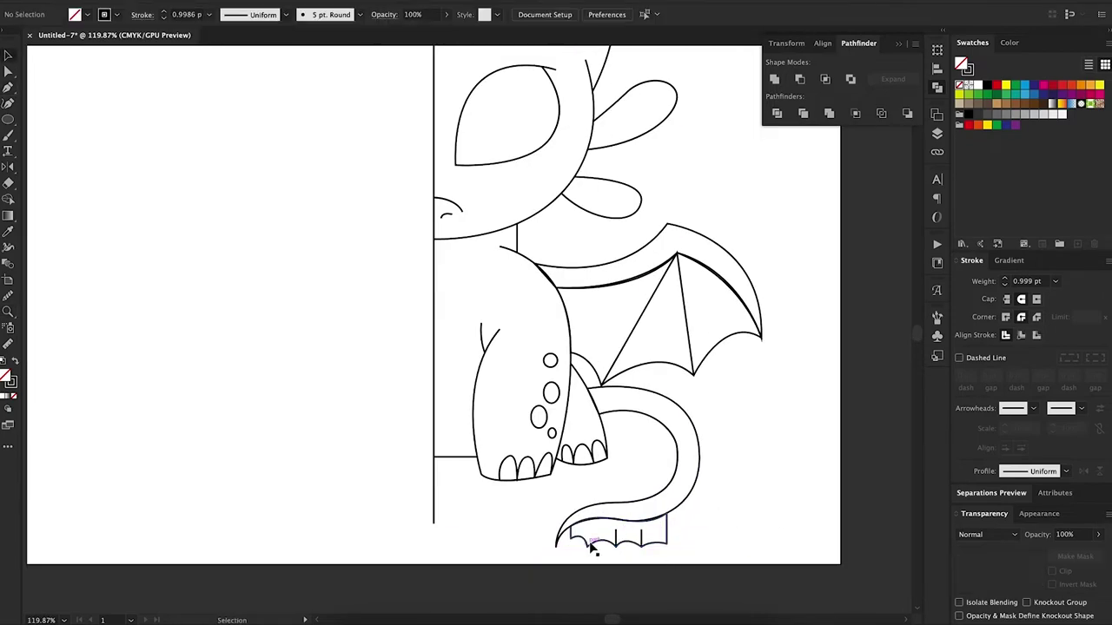
scroll(593, 549, "up", 5)
key("a")
left_click(715, 448)
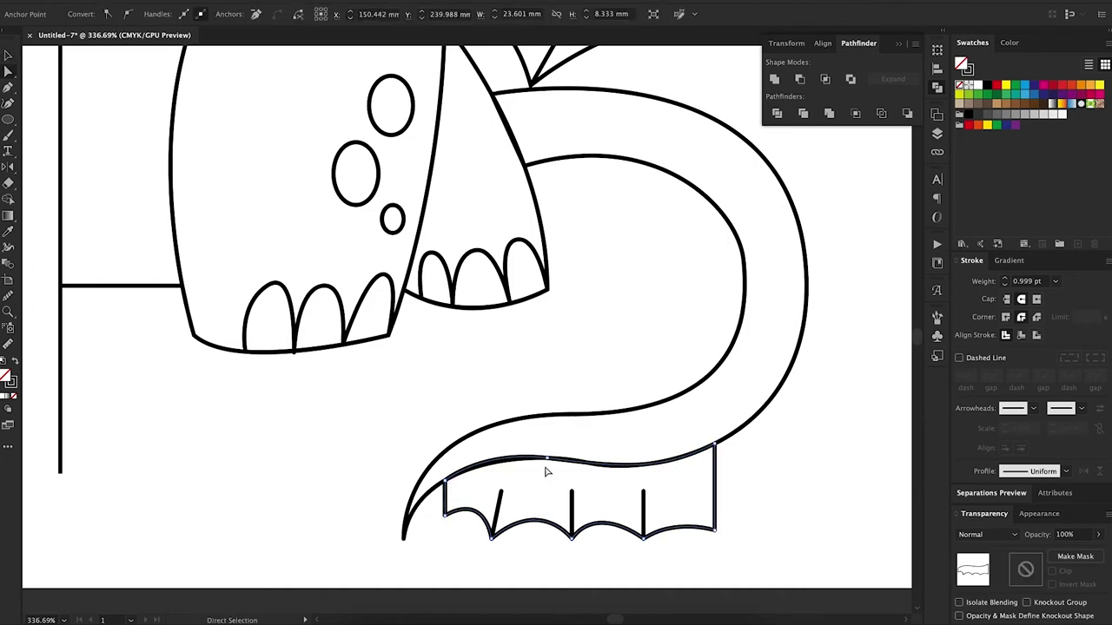
key("ctrl+0")
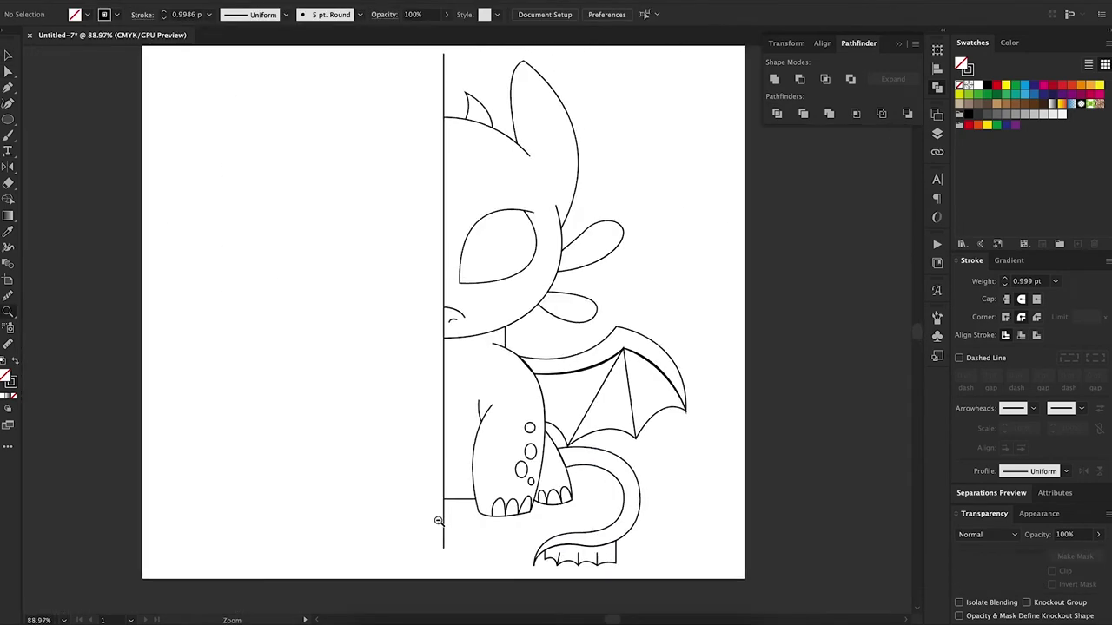
left_click(578, 398)
- Smooth the wing's upper edge by moving its top anchor
key("a")
left_click(665, 298)
mouse_move(615, 357)
left_mouse_down()
mouse_move(617, 388)
mouse_move(622, 353)
left_mouse_up()
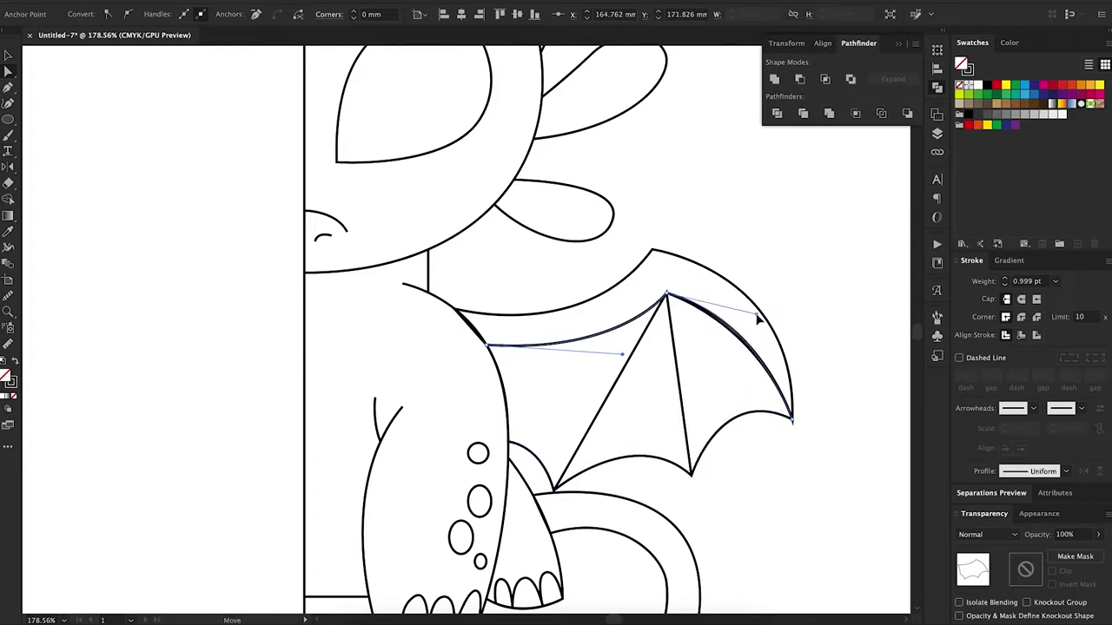
key("ctrl+0")
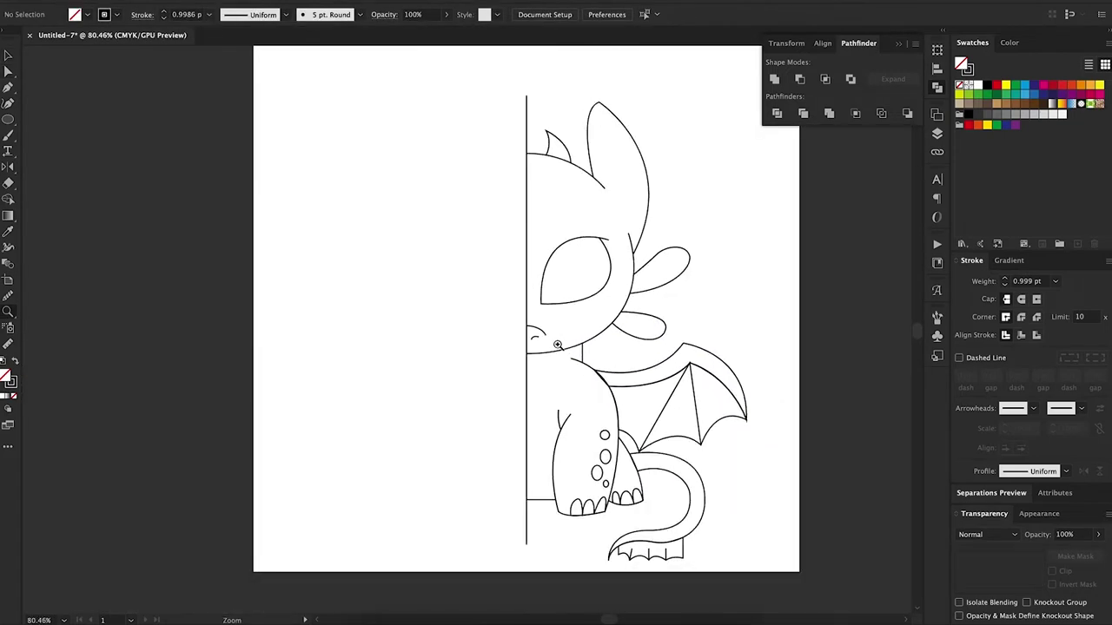
left_click_drag(538, 205, 528, 186)
- Add shrinking oval copies down the head's centre line and delete their left halves
left_click_drag(503, 139, 514, 311, "alt")
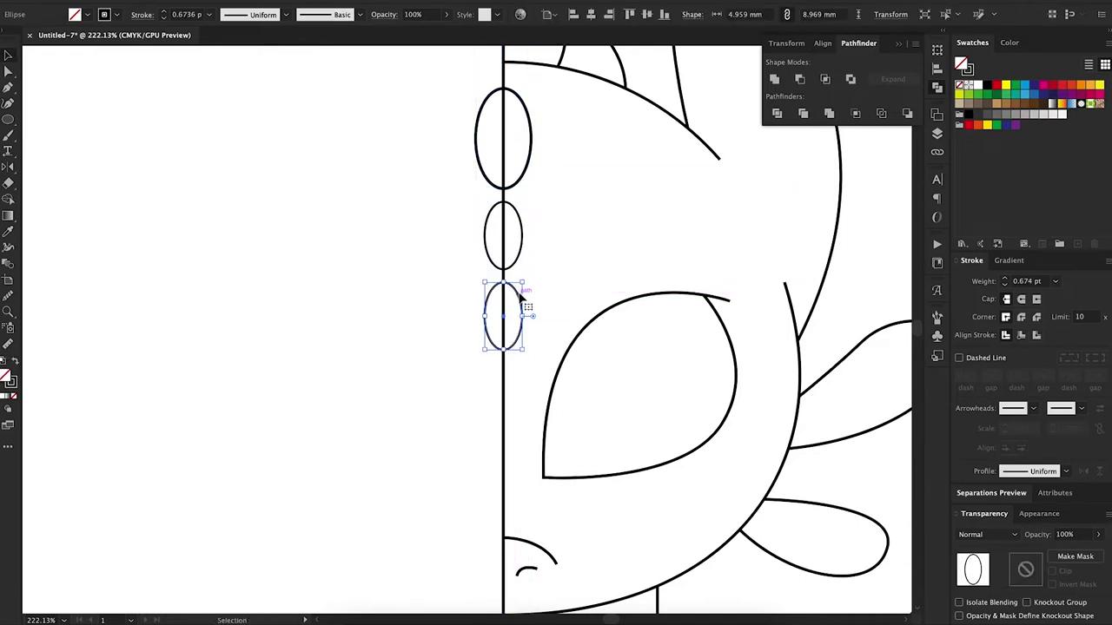
left_click_drag(512, 352, 503, 358, "alt")
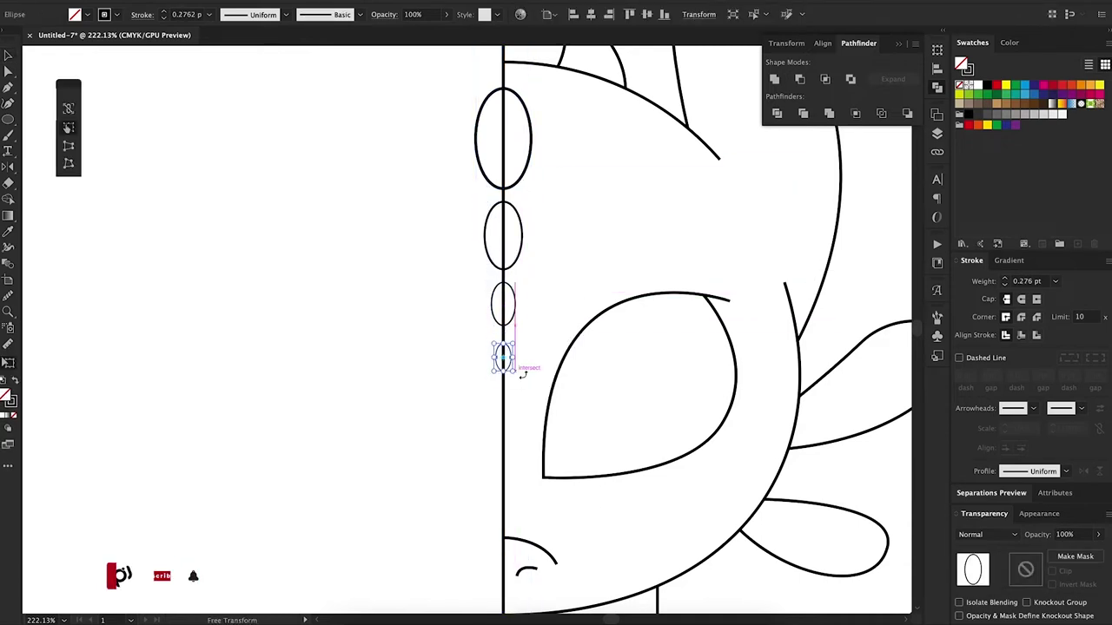
left_click_drag(432, 126, 508, 384)
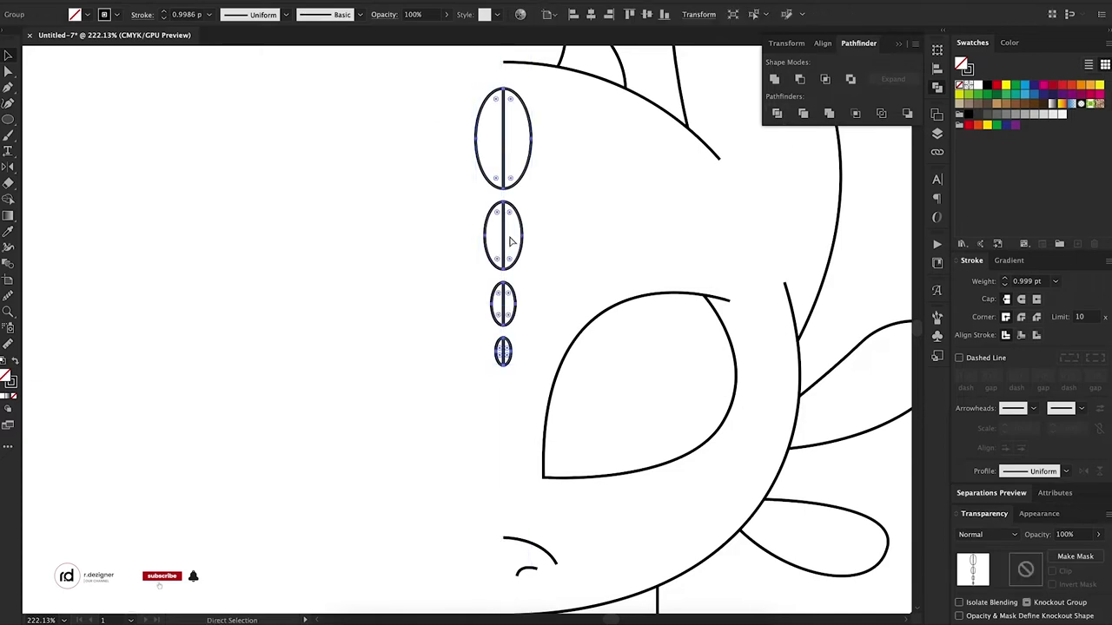
key("Delete")
key("ctrl+0")
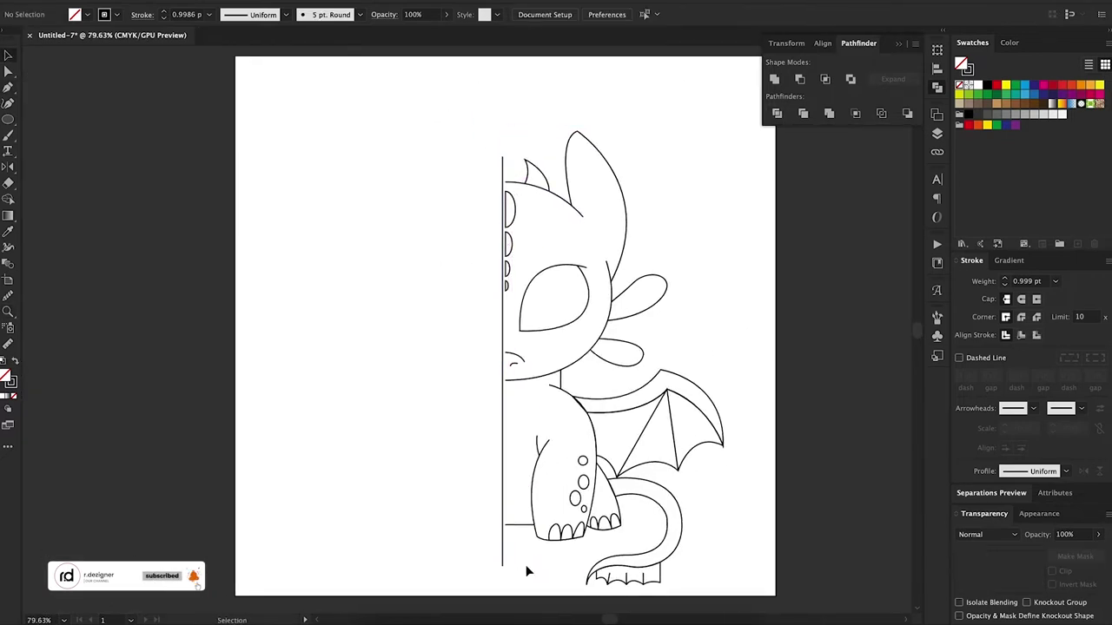
left_click(506, 554)
left_click(536, 559, "ctrl")
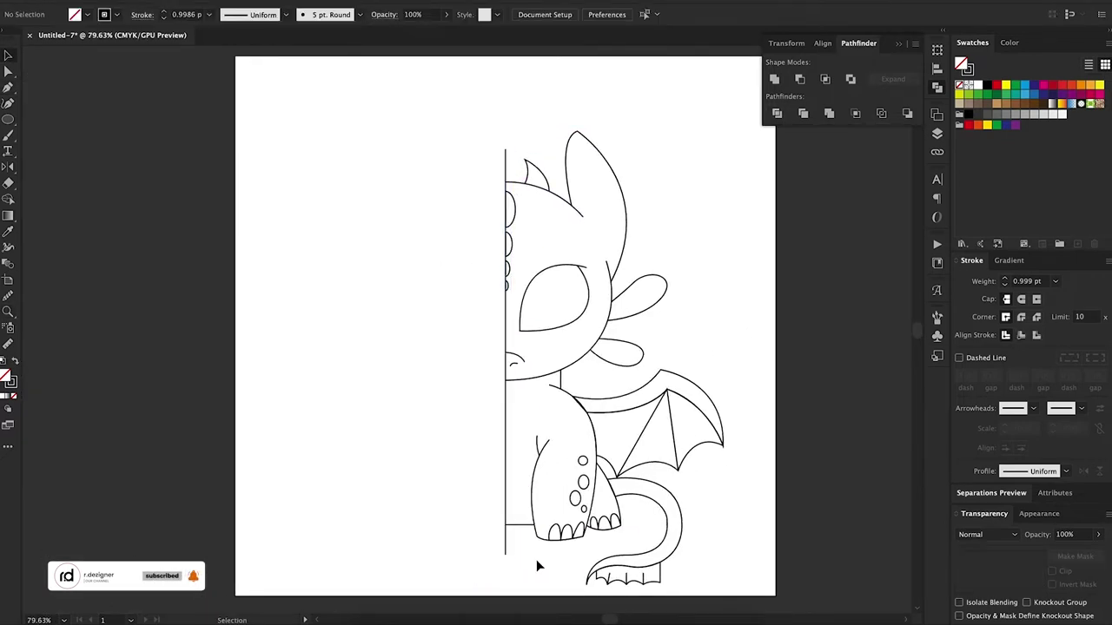
- Reflect a copy of the half dragon and move it onto the left side
left_click_drag(527, 595, 506, 554)
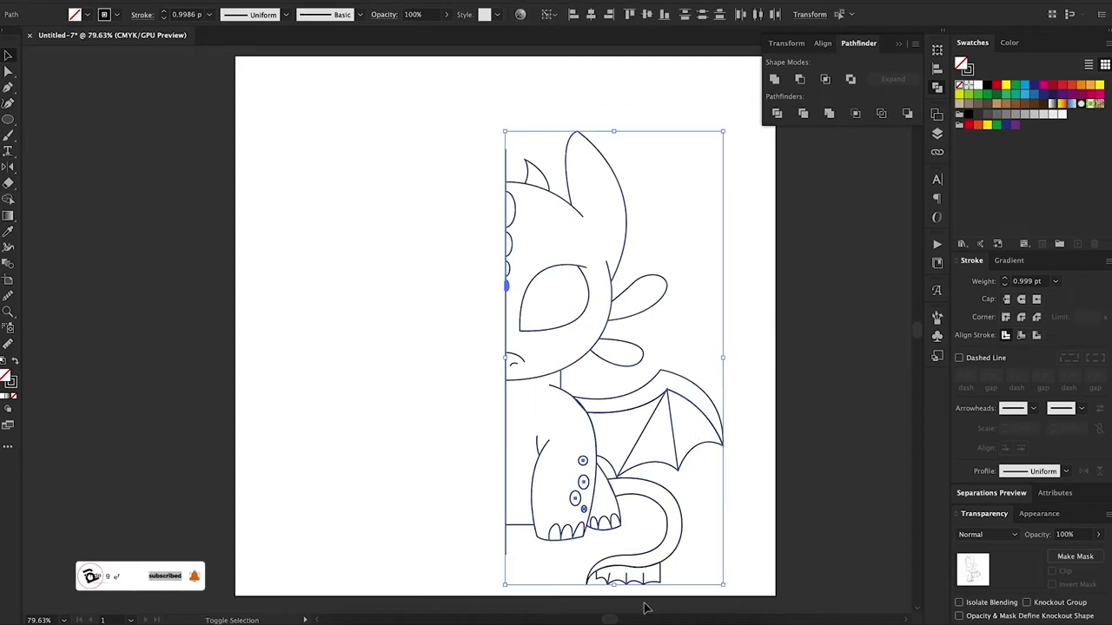
key("o")
mouse_move(505, 347)
left_mouse_down()
mouse_move(418, 457)
mouse_move(496, 452)
left_mouse_up()
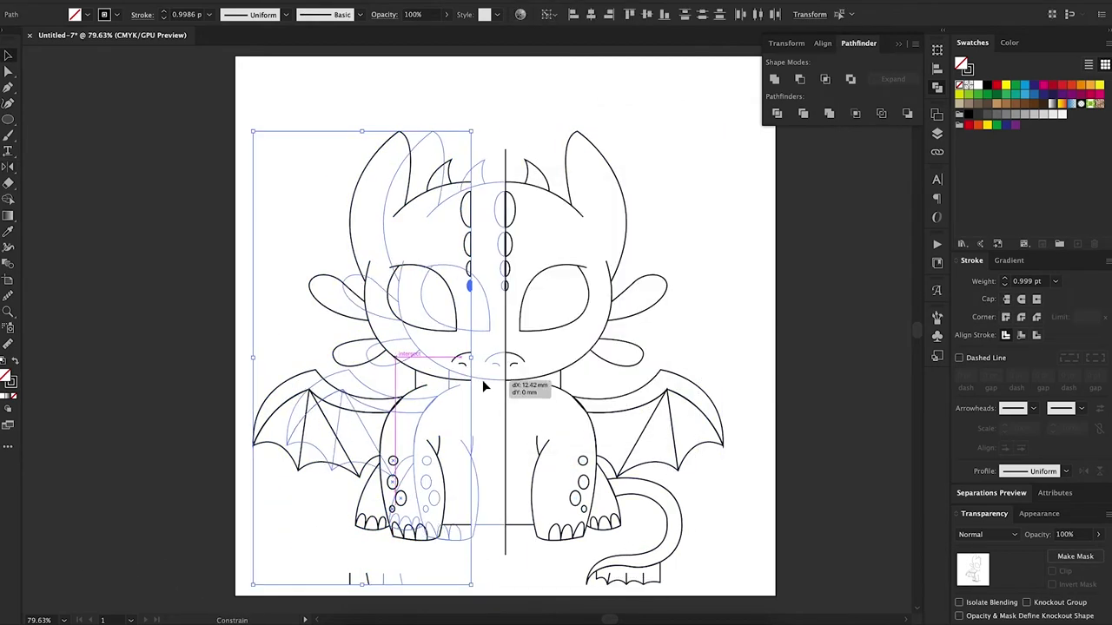
scroll(496, 452, "down", 5)
scroll(407, 471, "down", 3)
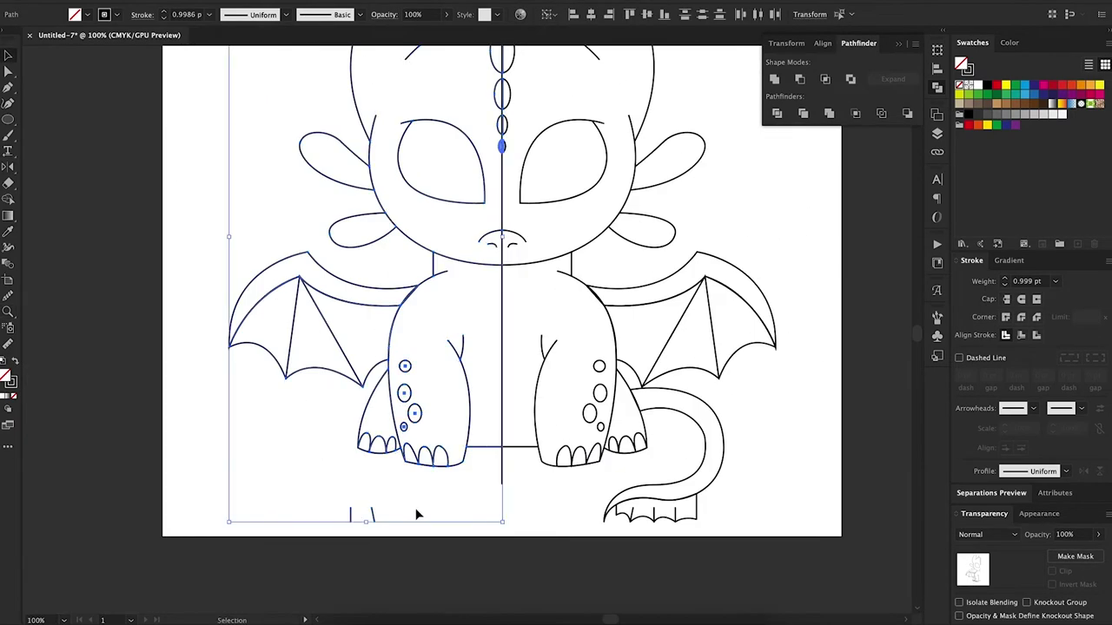
key("ctrl+shift+a")
- Select all the artwork, group it, and scale it slightly smaller
key("ctrl+a")
key("v")
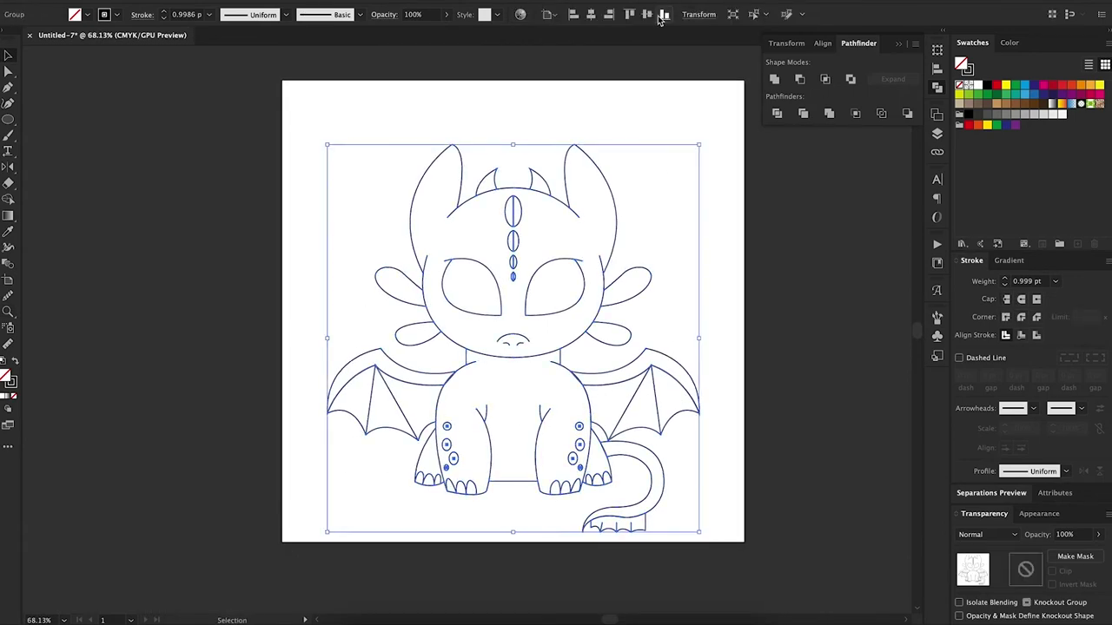
left_click_drag(702, 115, 648, 175)
key("ctrl+shift+a")
scroll(472, 349, "up", 2)
scroll(473, 350, "up", 1)
key("p")
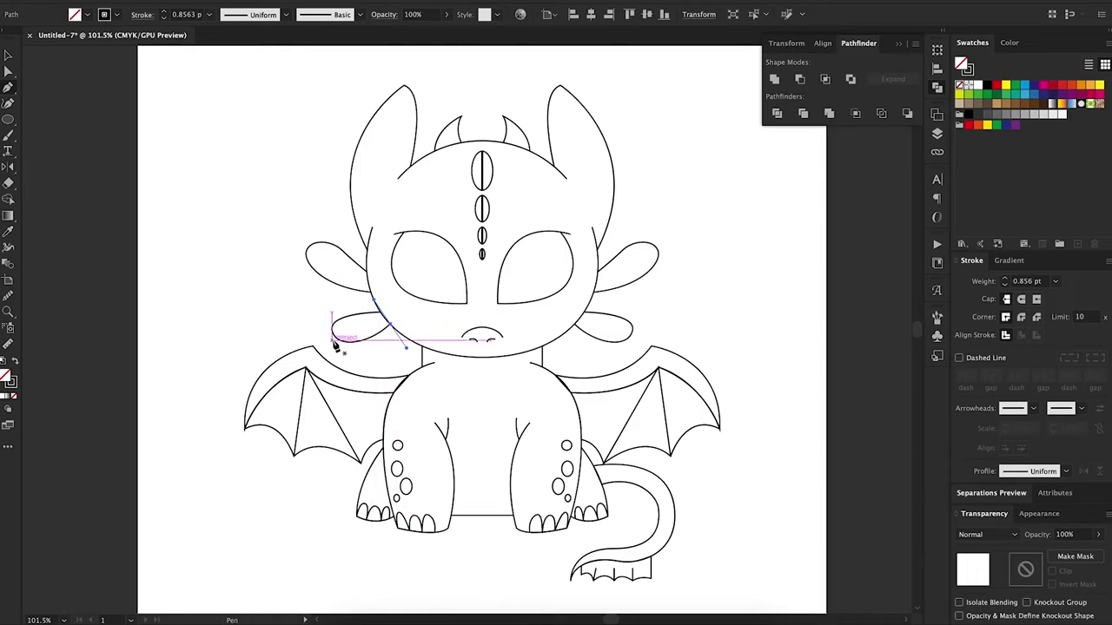
- Undo the scaling, lock the line-art group and add a new layer above it
key("ctrl+z")
key("ctrl+z")
key("ctrl+0")
key("v")
key("F7")
left_click(739, 129)
left_click(720, 142)
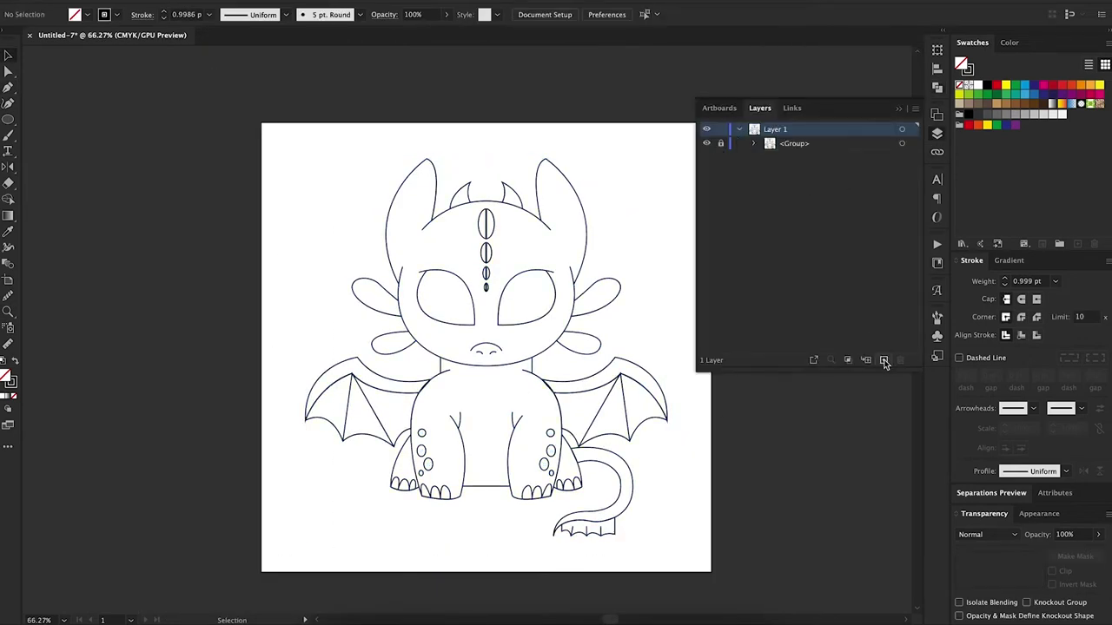
left_click(883, 359)
key("F7")
- Pen-trace a closed silhouette of the dragon's left half on the new layer
scroll(549, 385, "up", 1)
key("p")
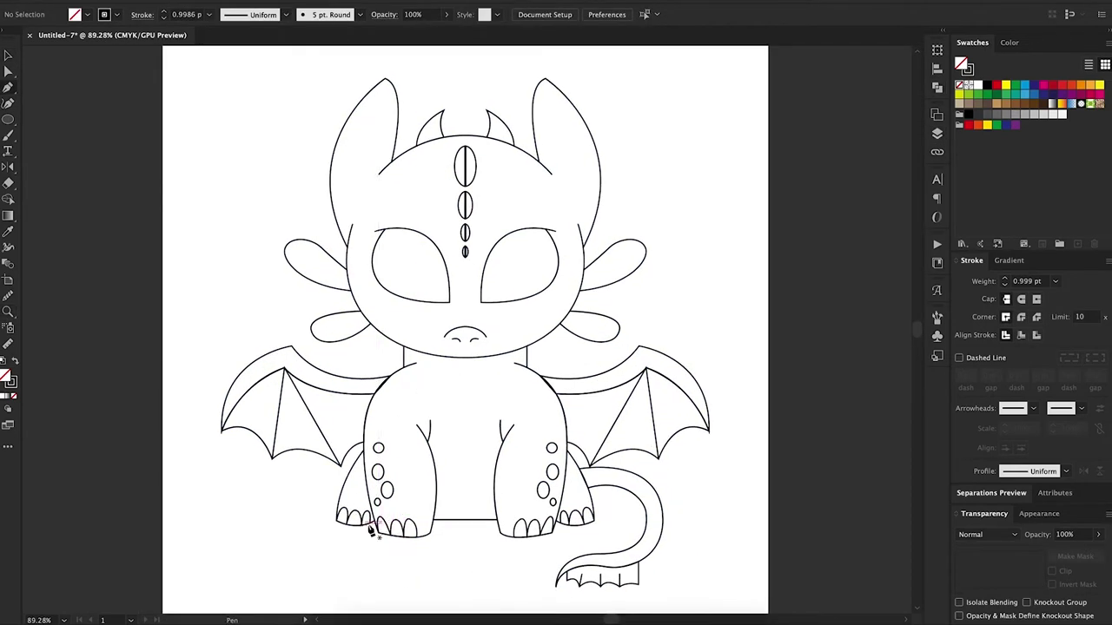
left_click_drag(358, 531, 407, 532)
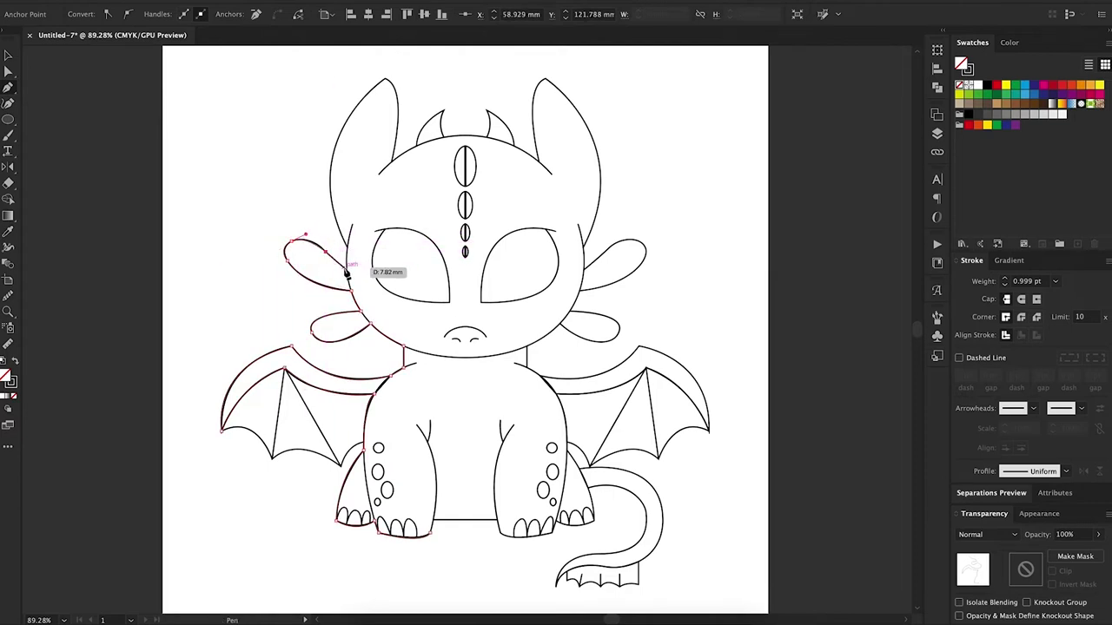
left_click_drag(392, 161, 409, 86)
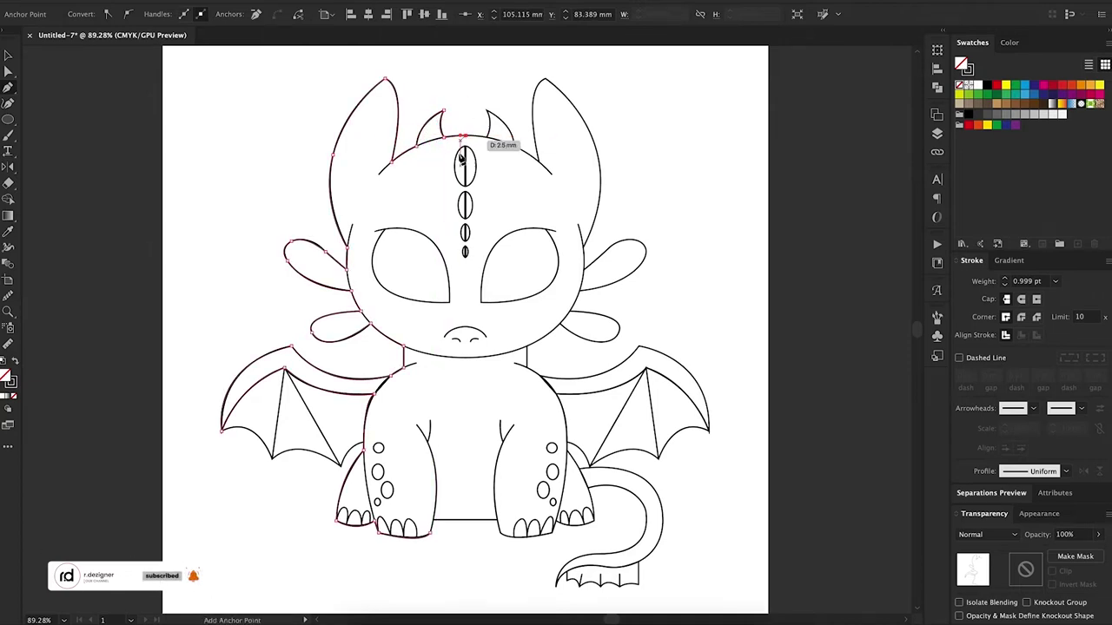
left_click(464, 540)
- Give the left-half silhouette a dark fill and check the Layers panel
key("v")
key("shift+x")
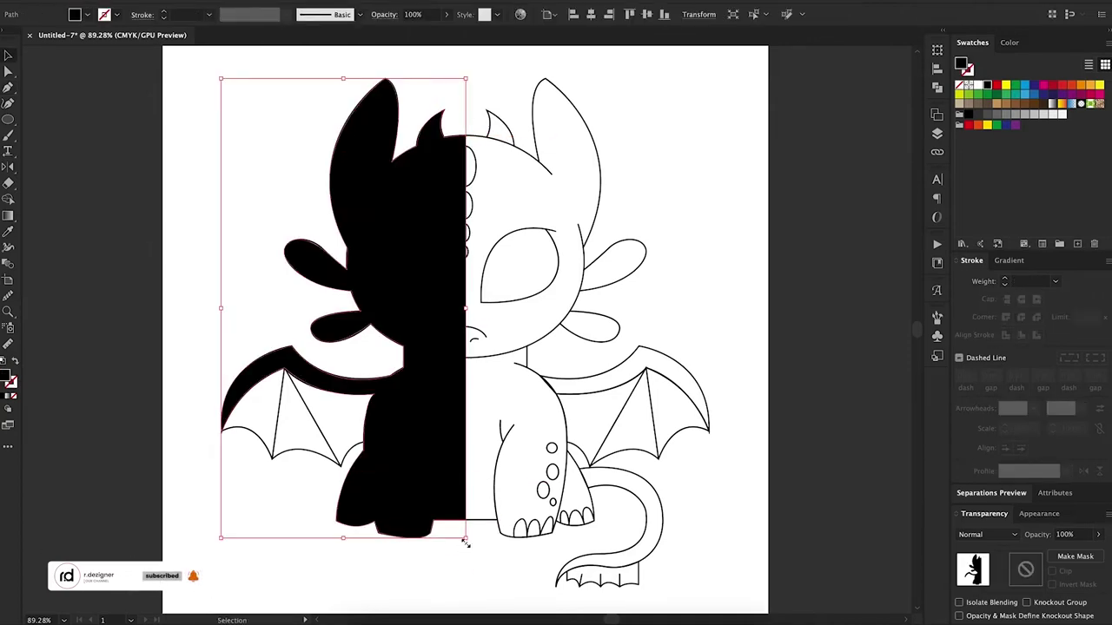
left_click(977, 117)
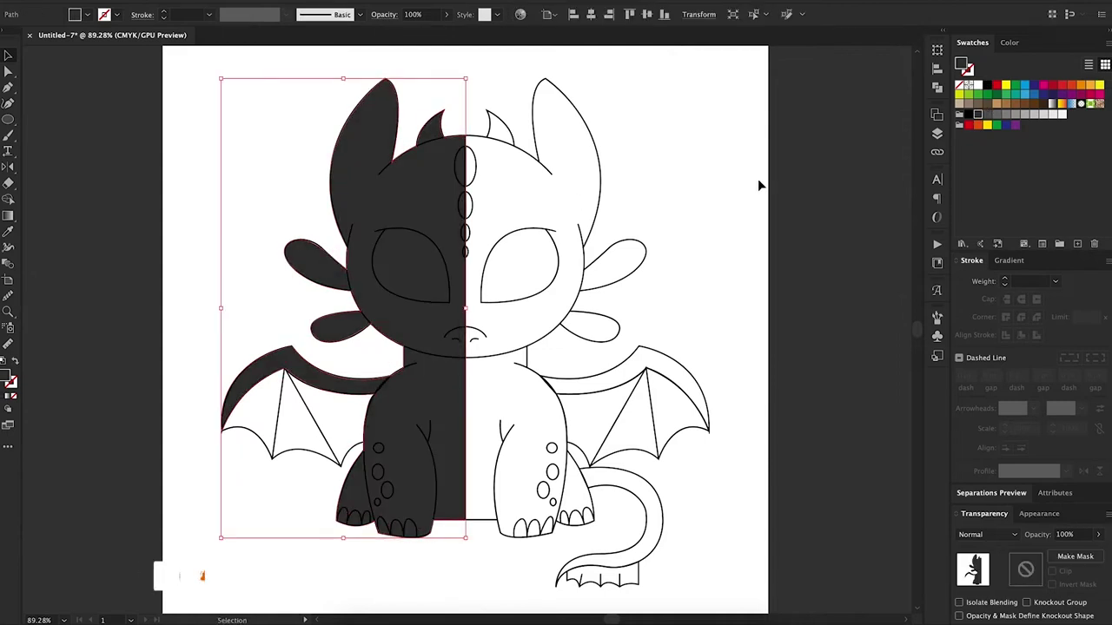
left_click(937, 133)
left_click(937, 133)
left_click(652, 263)
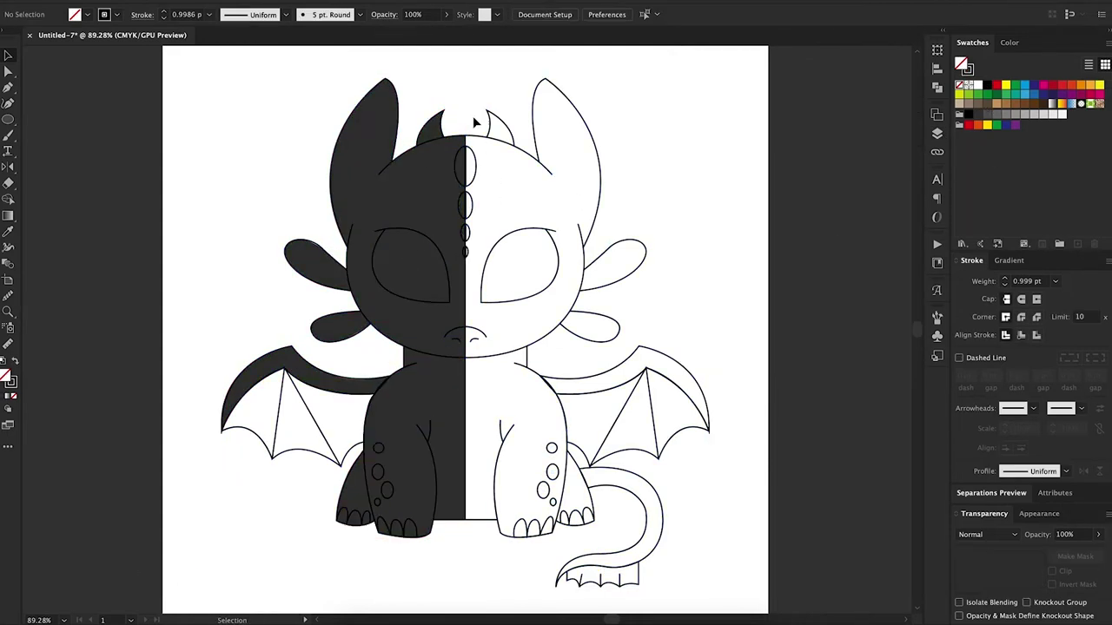
left_click(387, 295)
left_click(474, 279, "shift")
- Select the black left-half shape and delete it
left_click(479, 143)
left_click(937, 117)
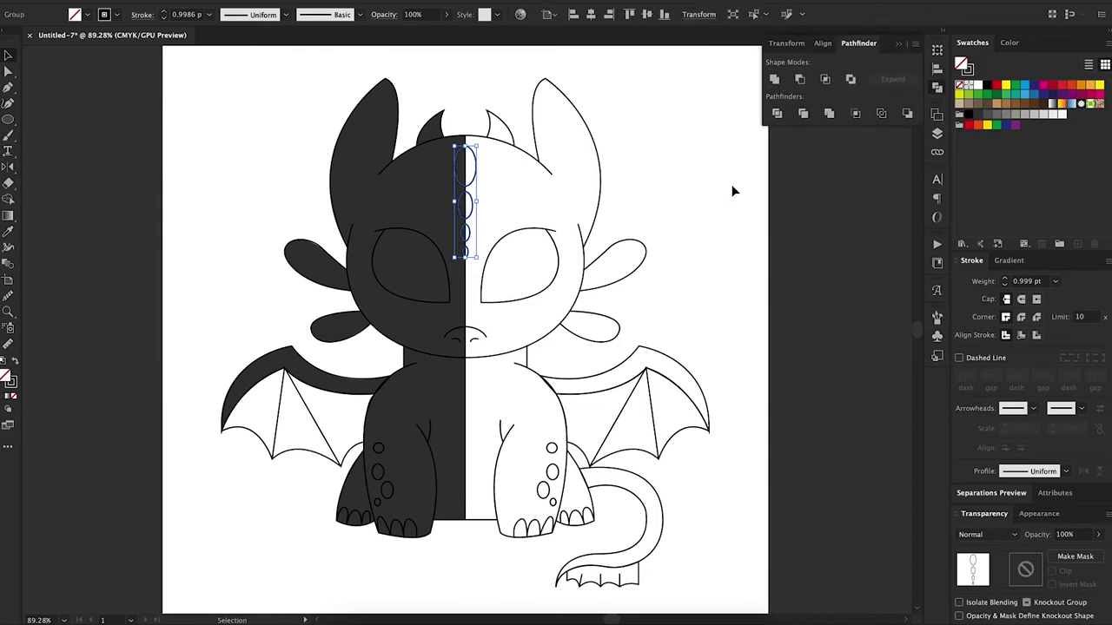
left_click(415, 231)
left_click(645, 249)
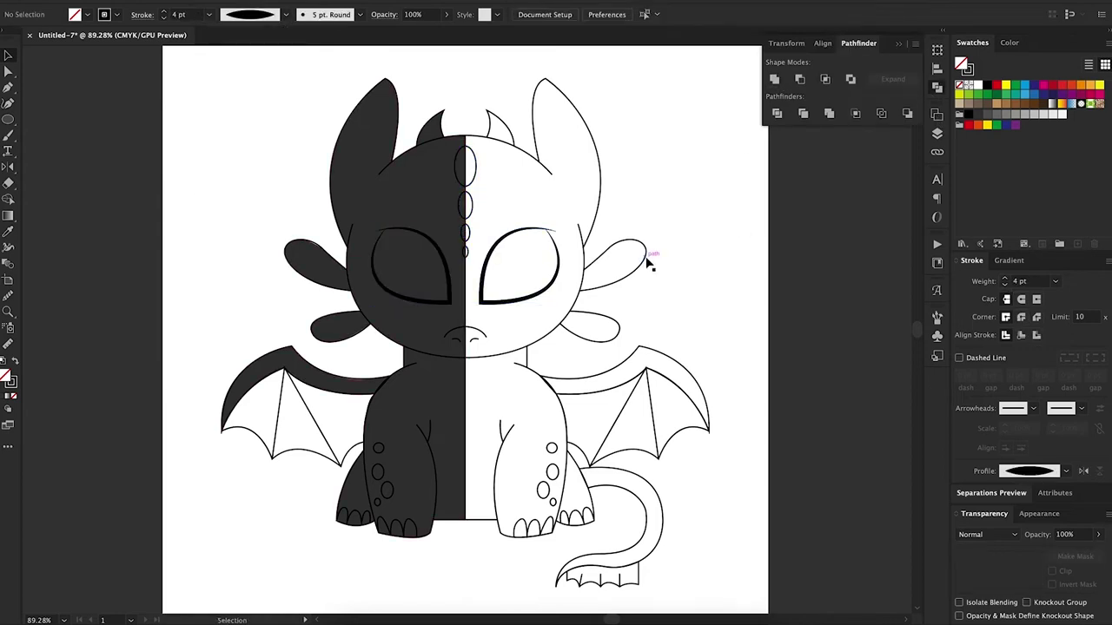
left_click(541, 168)
left_click(362, 345, "shift")
left_click(441, 315)
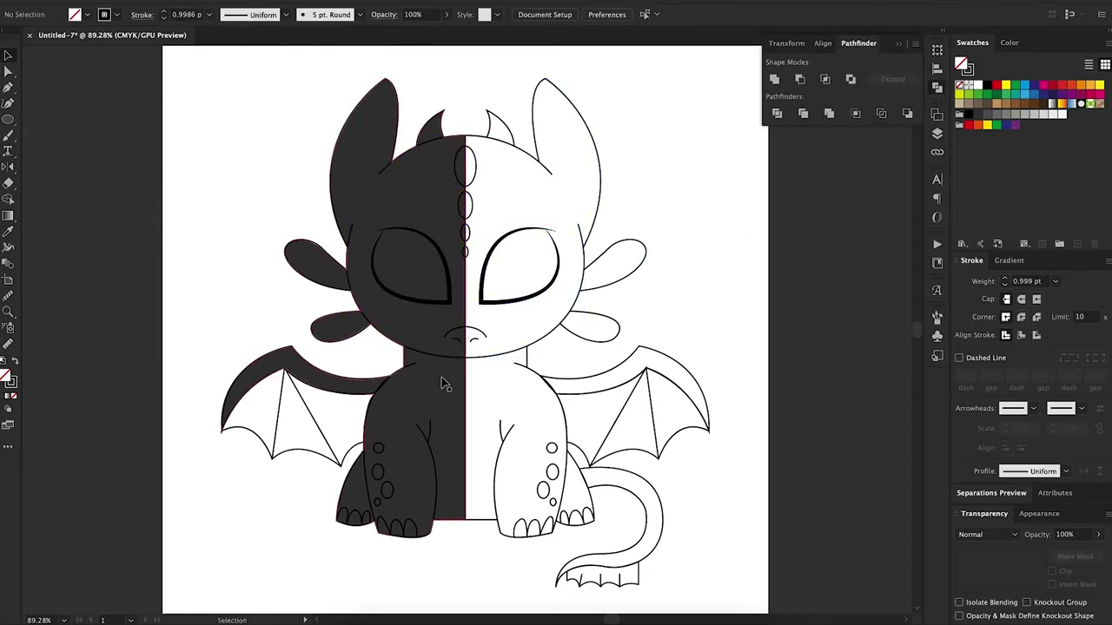
key("Delete")
key("shift+c")
- Thicken all outlines to 3 pt and give the brow arc a tapered width profile
key("v")
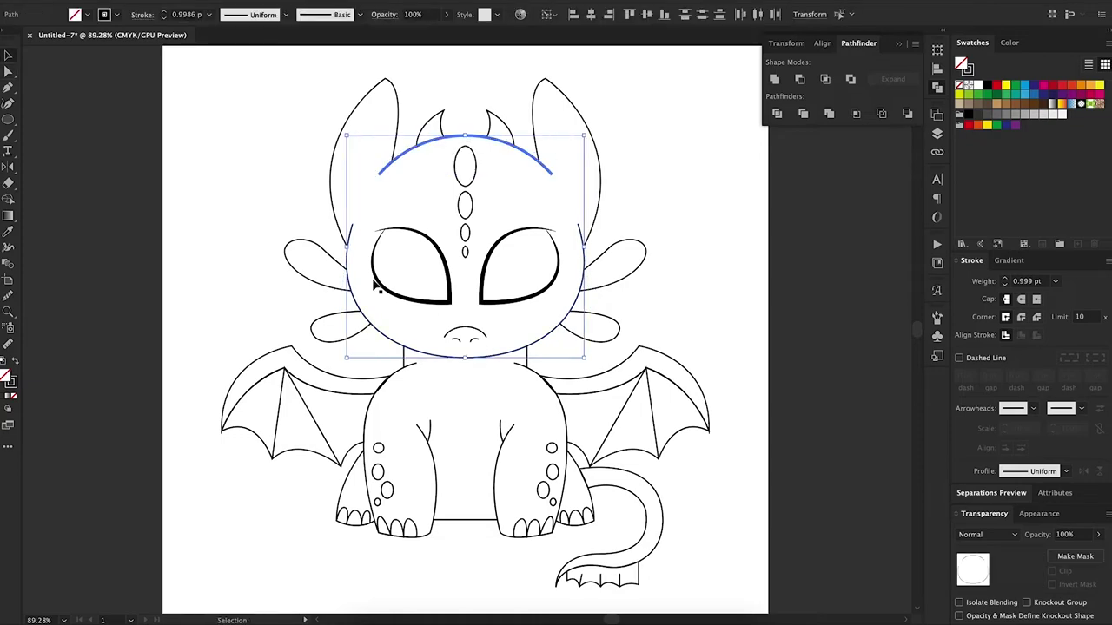
left_click_drag(694, 69, 211, 556)
left_click(1006, 278)
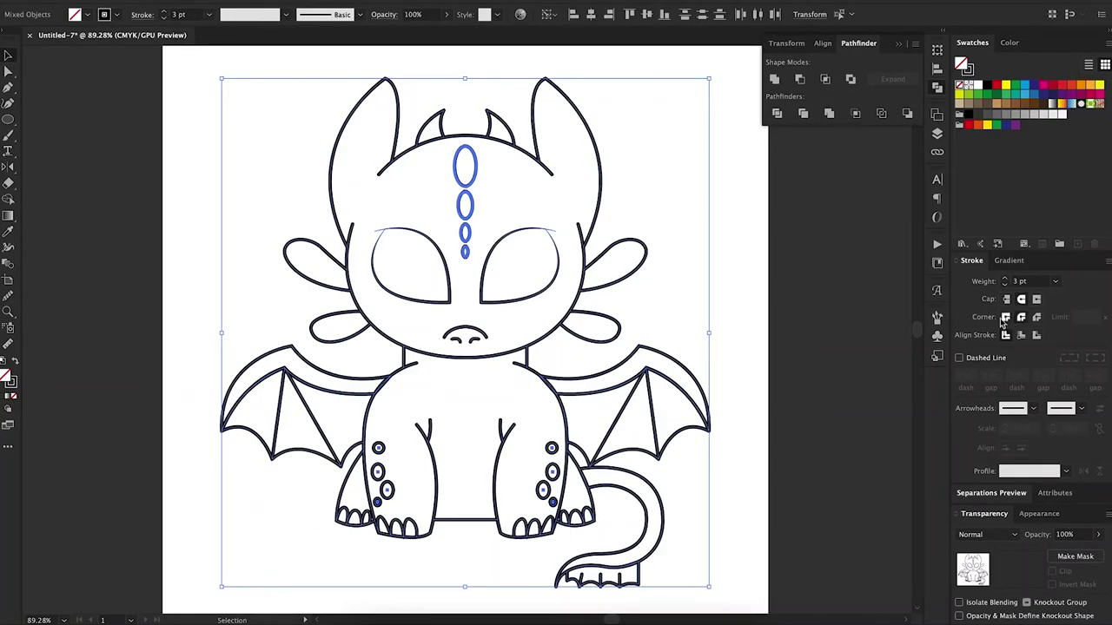
left_click(465, 230)
left_click(465, 136)
left_click(349, 260, "shift")
left_click(260, 15)
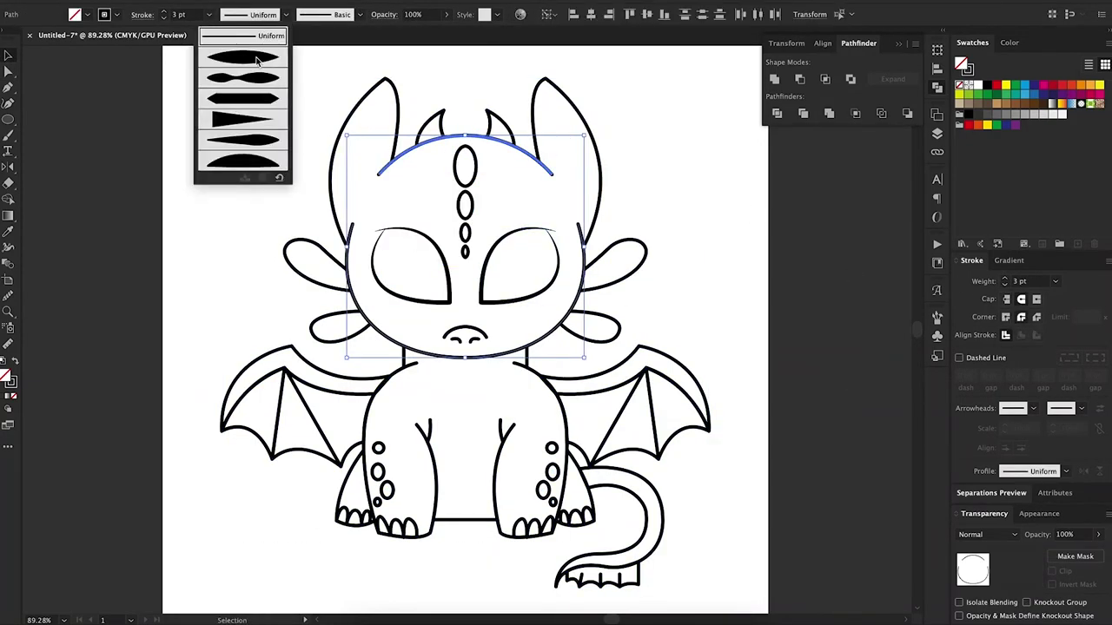
left_click(257, 59)
left_click(675, 249)
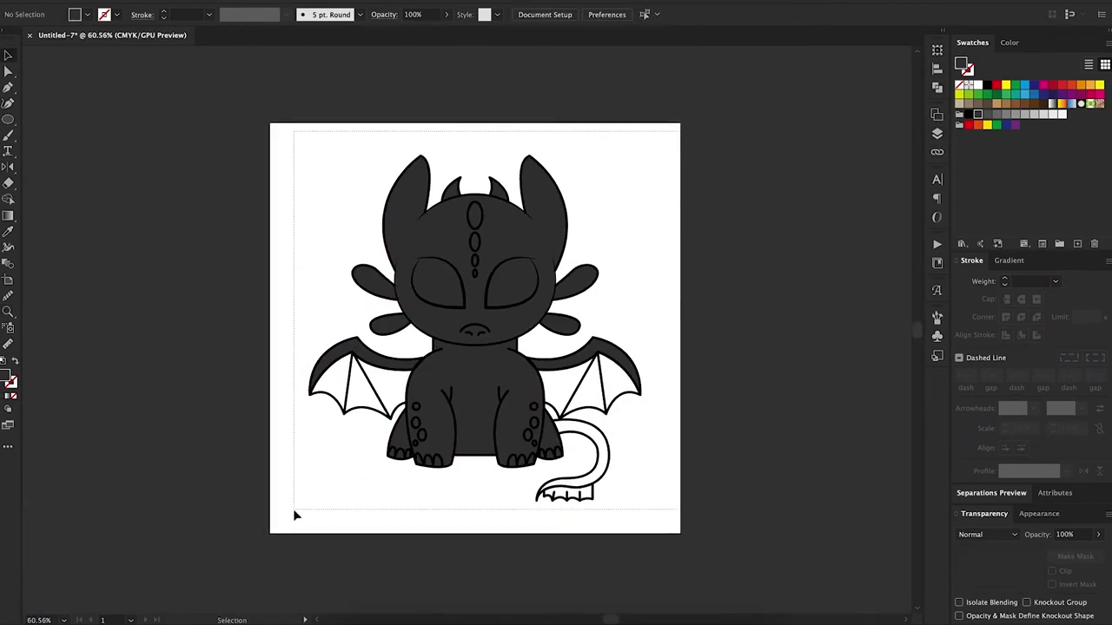
- Draw a yellow rectangle covering the whole artboard
left_click_drag(269, 123, 681, 533)
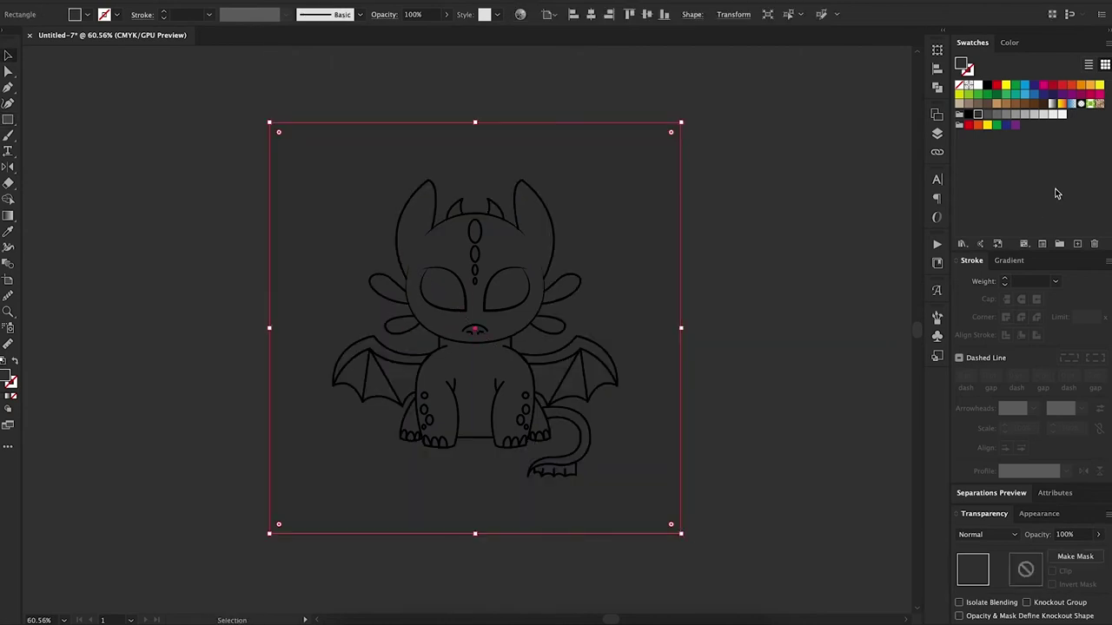
left_click(1097, 84)
left_click(856, 214)
key("z")
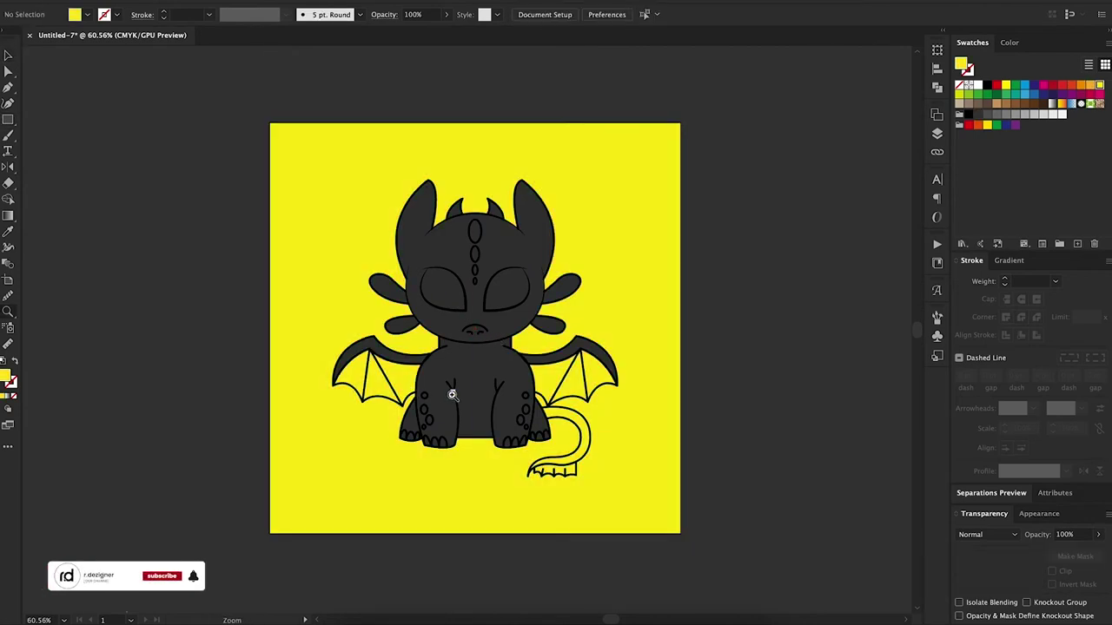
left_click(451, 395)
- Fill the toes and wing membranes grey, then select the tail
left_click(347, 456)
left_click(599, 456, "shift")
left_click(300, 391, "shift")
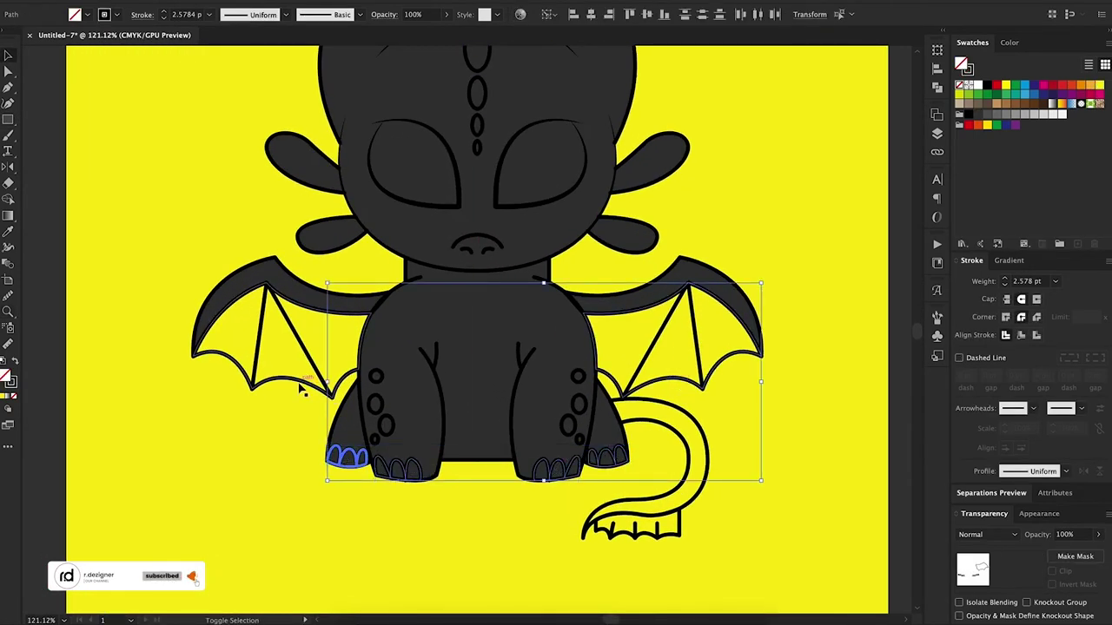
left_click(997, 114)
left_click(742, 477)
left_click(695, 469)
- Eyedropper the body's dark colour onto the tail
key("i")
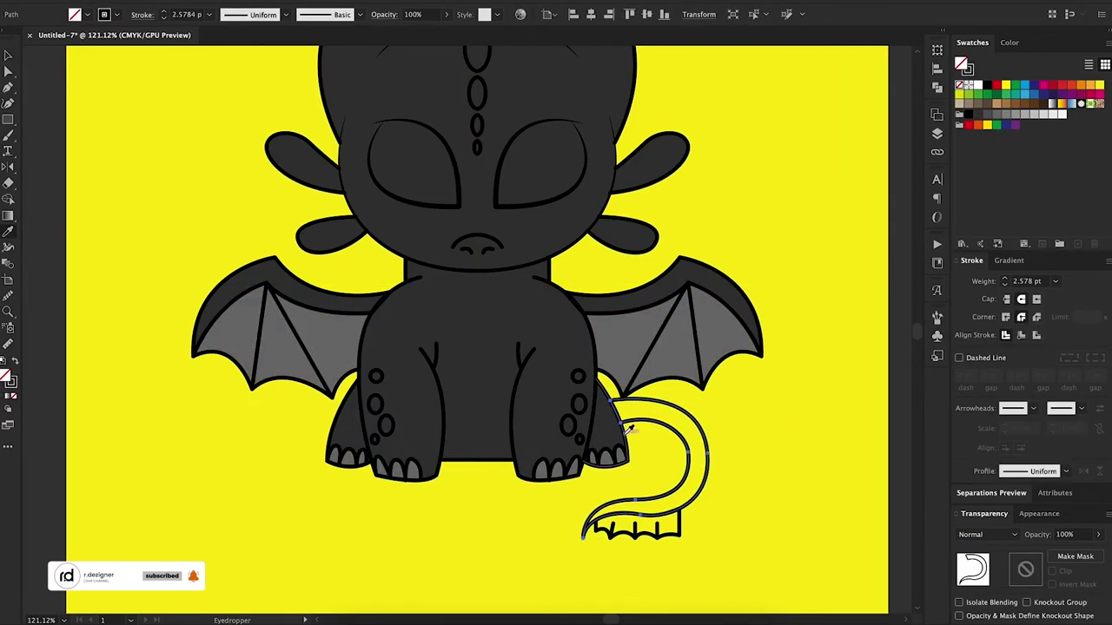
left_click(670, 526)
scroll(545, 322, "up", 3)
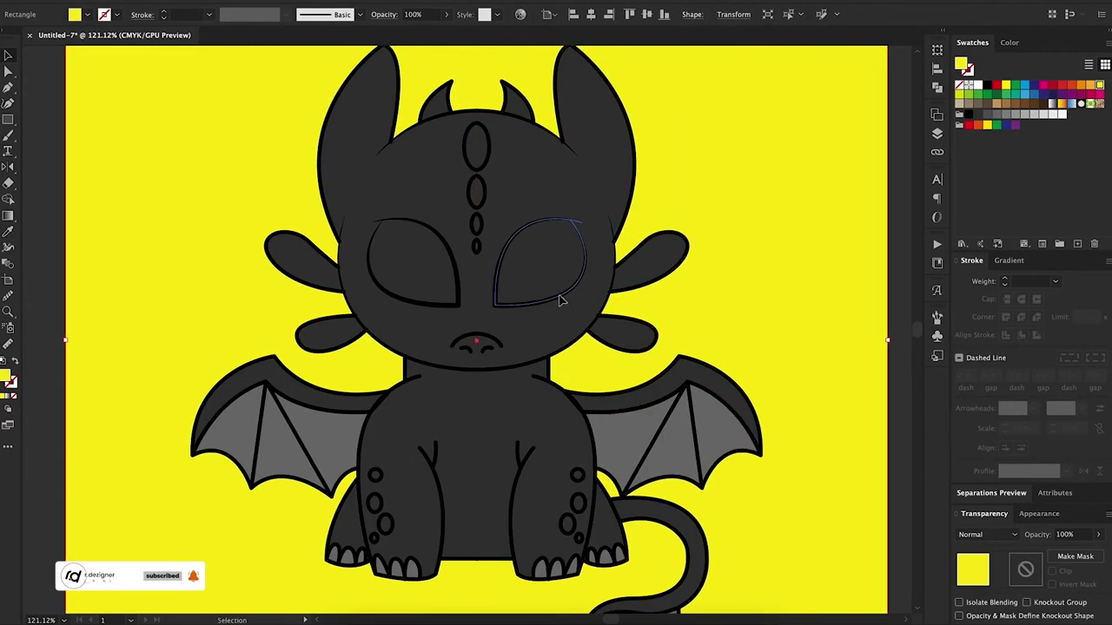
- Draw an ellipse over the right eye
key("p")
left_click(573, 223)
left_click_drag(590, 220, 612, 228)
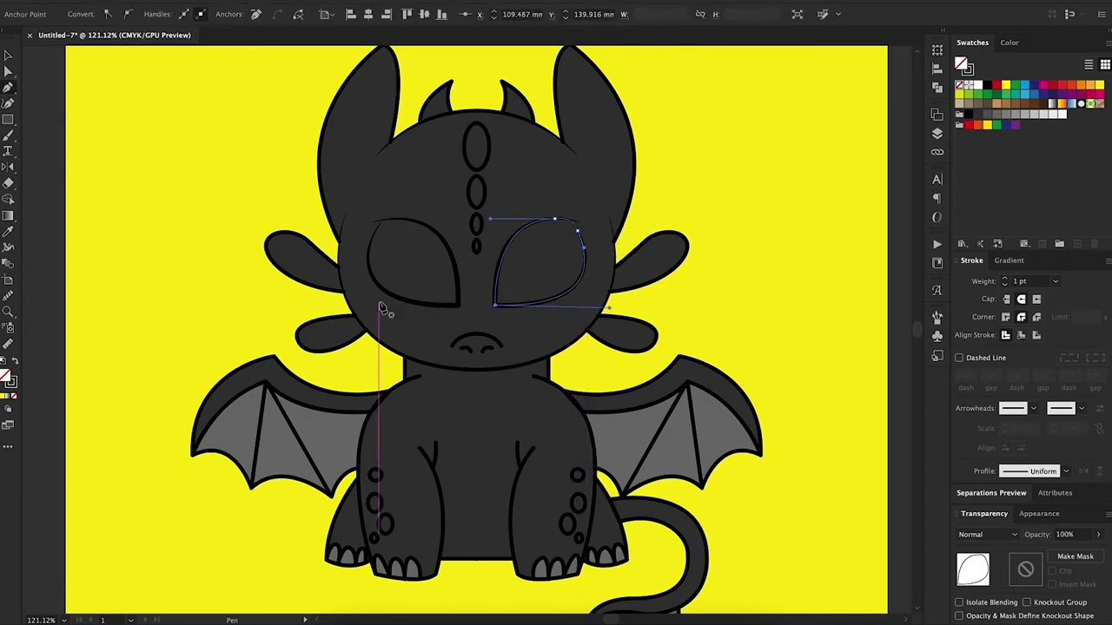
key("l")
scroll(446, 359, "up", 3)
left_click_drag(362, 295, 505, 466)
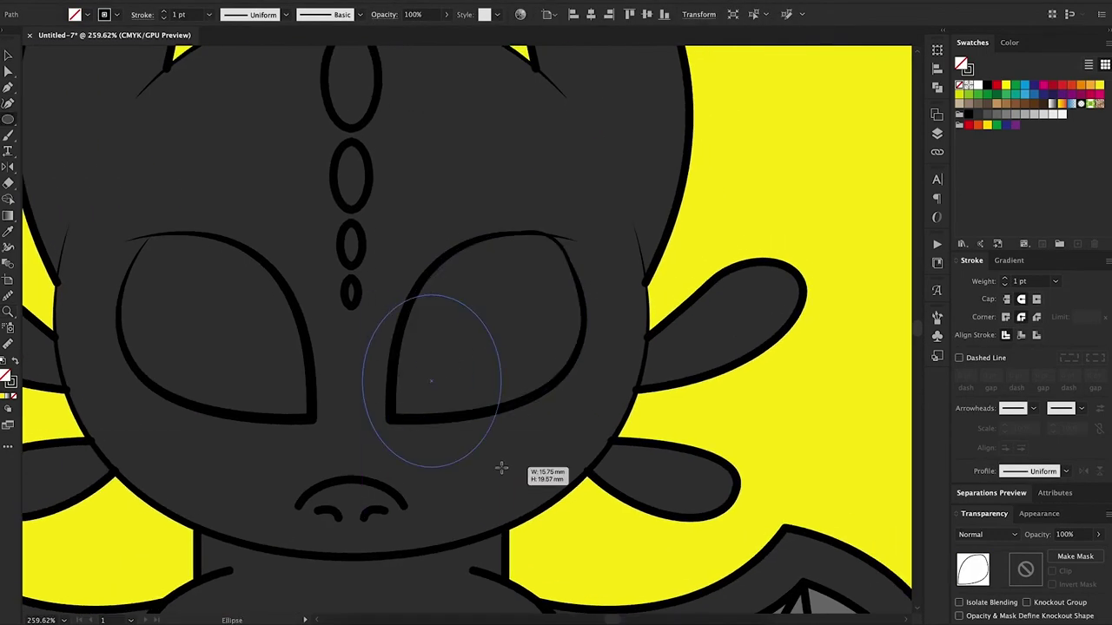
- Intersect the ellipse with the eye shape and fill the resulting pupil black
left_click(553, 391, "shift")
key("ctrl+7")
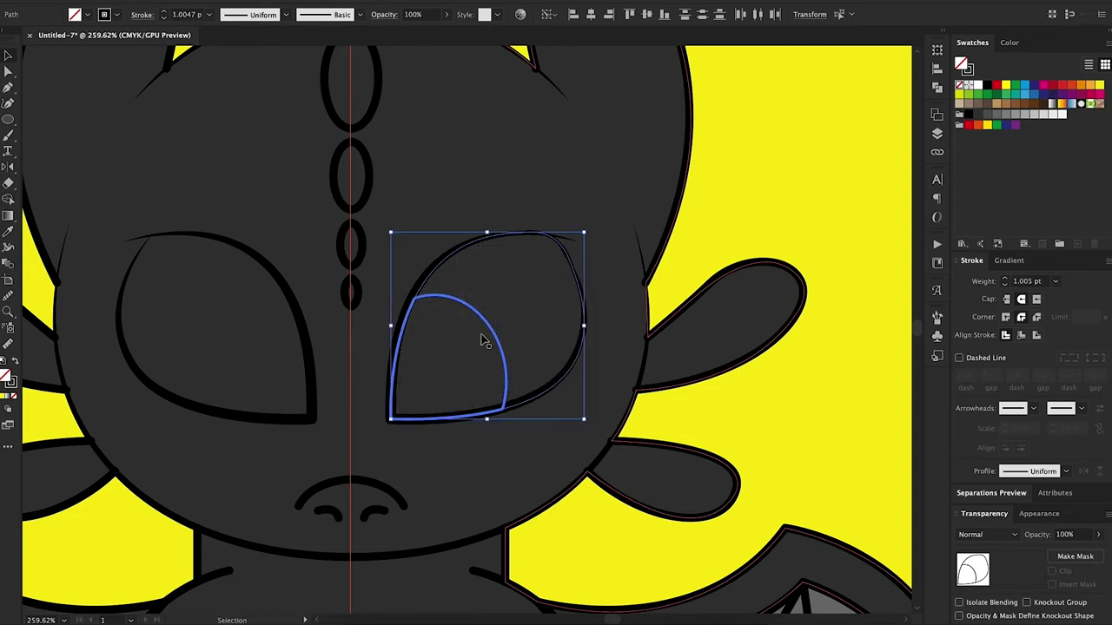
left_click(504, 355)
key("shift+x")
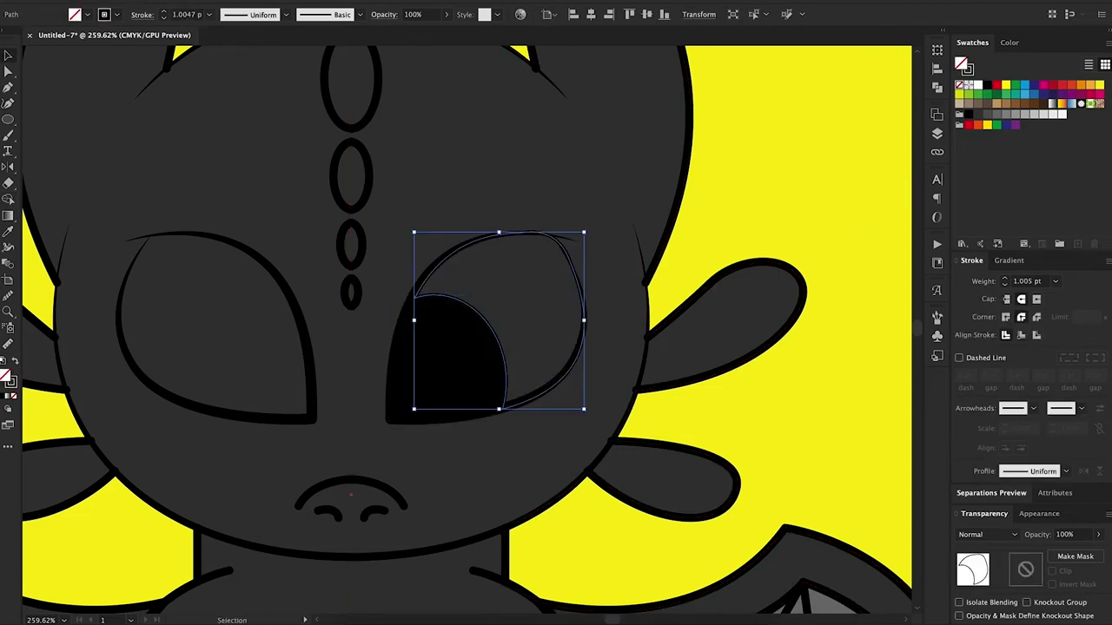
- Fill the outer eye a deeper yellow
left_click(1006, 85)
left_click(959, 94)
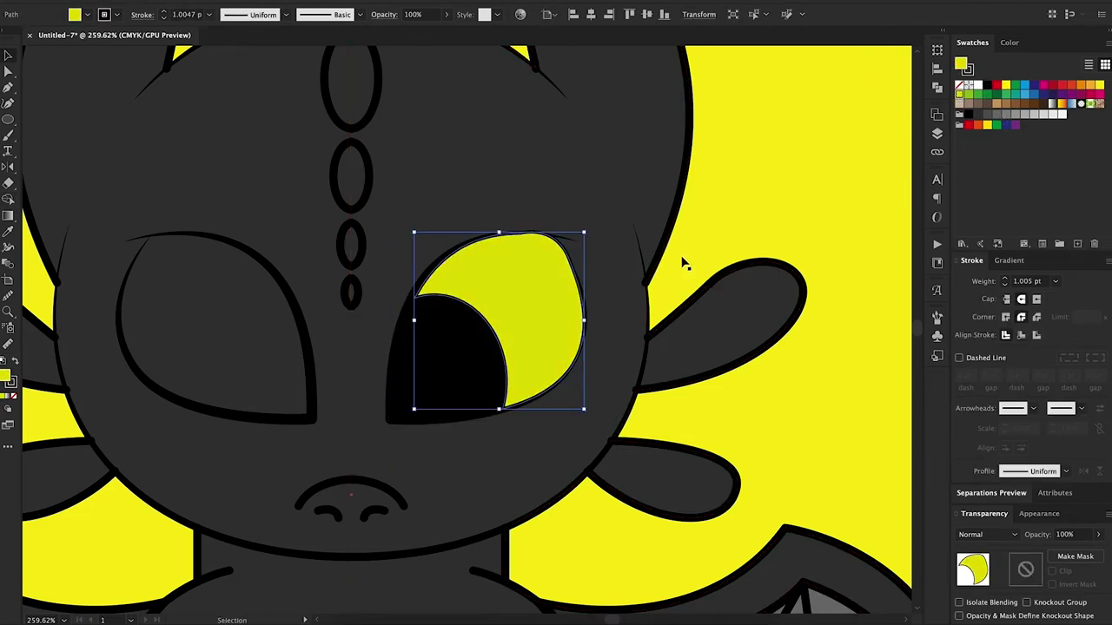
key("a")
left_click(365, 483)
- Draw a grey-filled oval over the nose
scroll(385, 513, "up", 2)
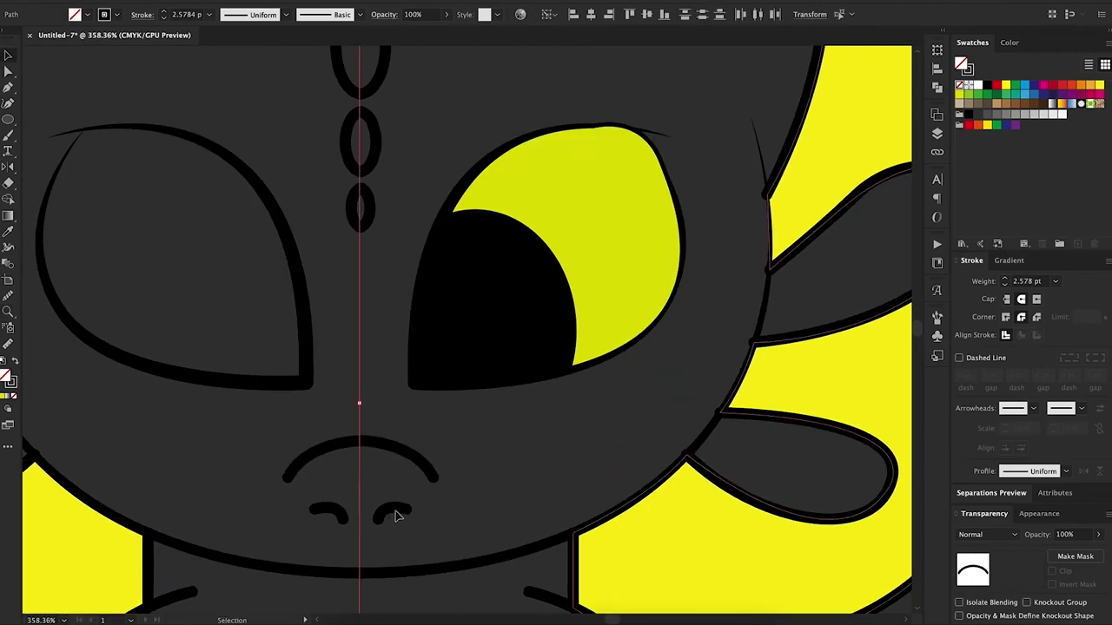
left_click(392, 513)
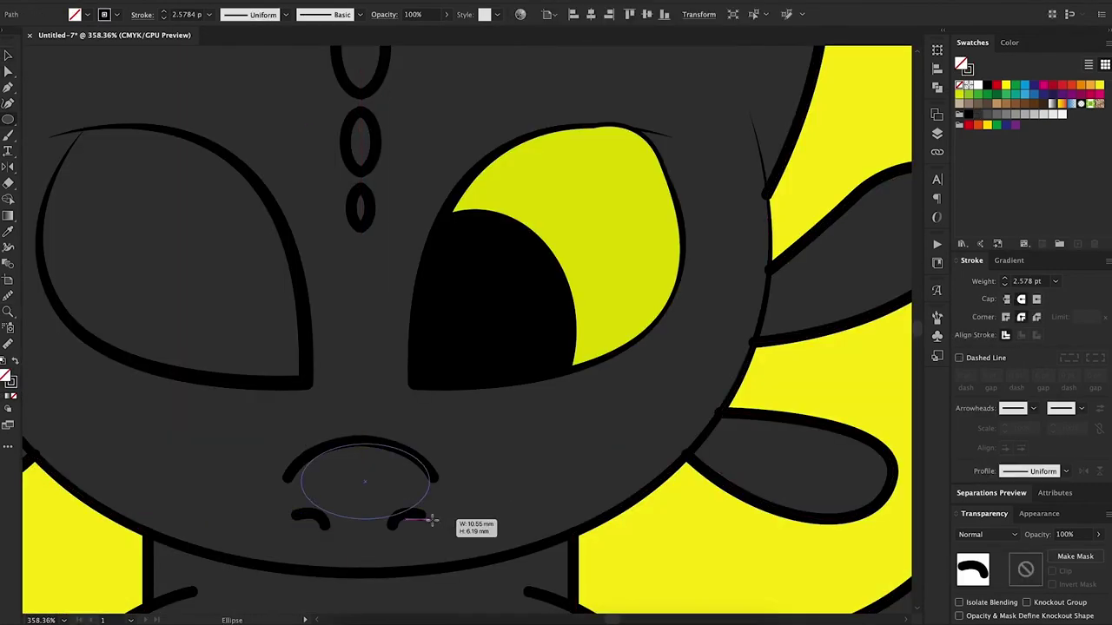
left_click_drag(423, 510, 417, 489)
left_click(999, 114)
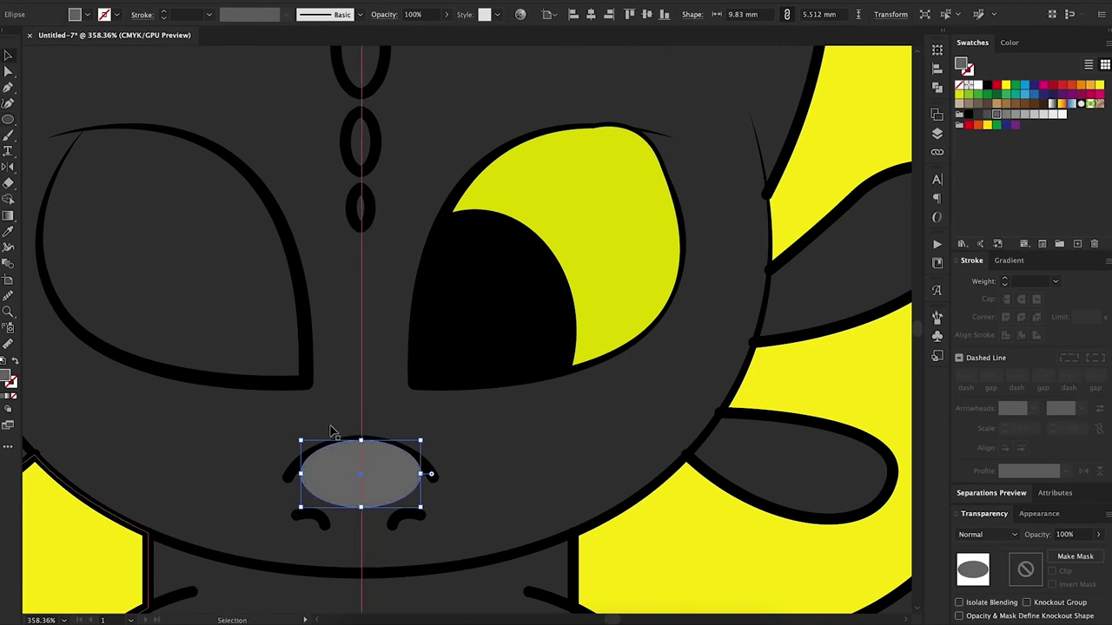
- Fill the forehead ovals with 90% black
key("v")
scroll(469, 330, "down", 2)
left_click(399, 147)
left_click(971, 118)
key("ctrl+z")
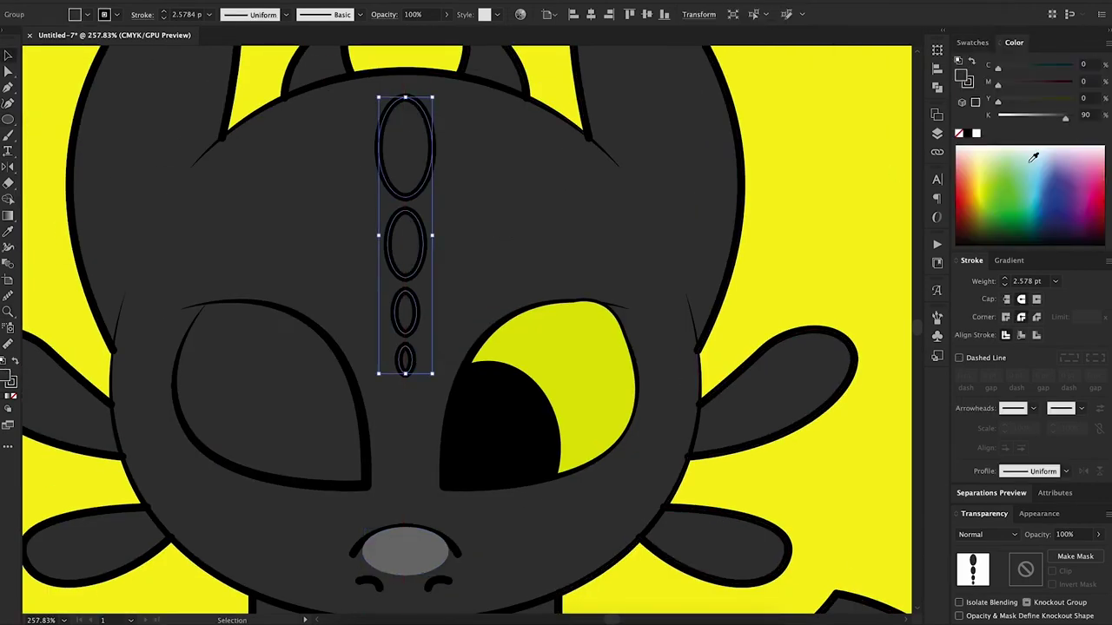
type("0")
key("Return")
left_click(504, 231)
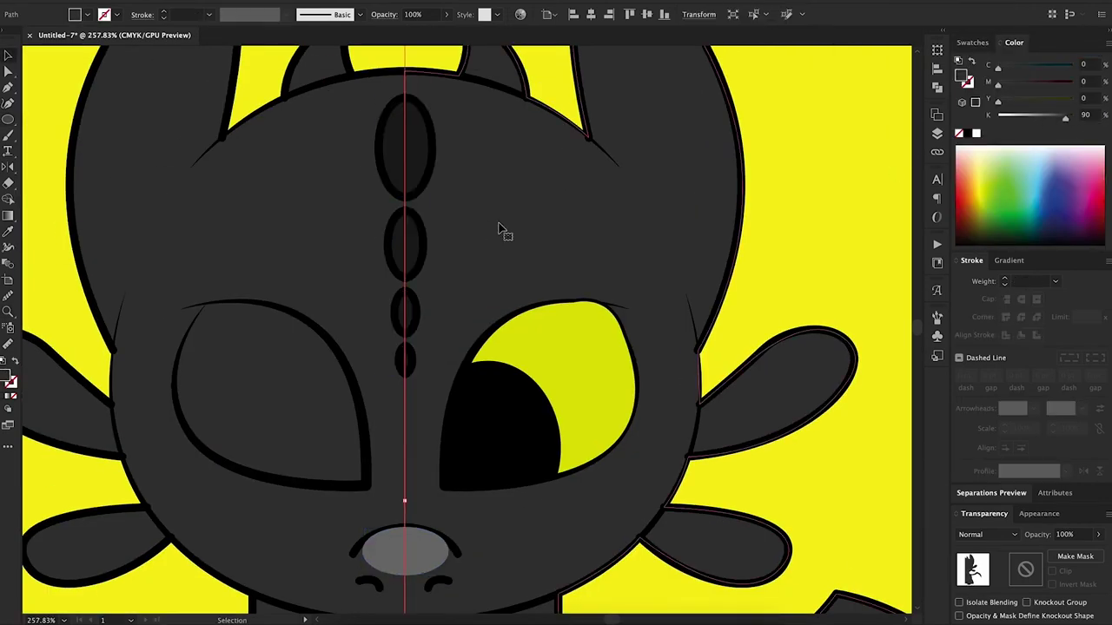
- Draw a large and a smaller white highlight circle inside the right pupil
key("z")
key("ctrl+0")
left_click(423, 313)
left_click(423, 313)
key("v")
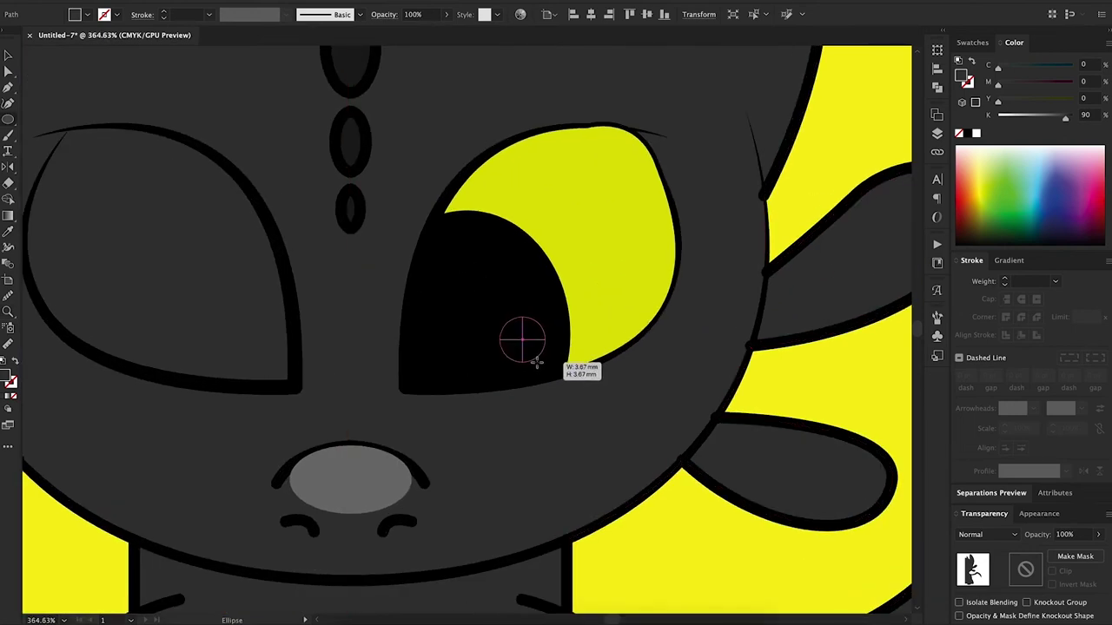
left_click_drag(500, 316, 574, 382)
key("l")
left_click_drag(510, 318, 547, 352)
left_click_drag(445, 250, 509, 299)
key("ctrl+0")
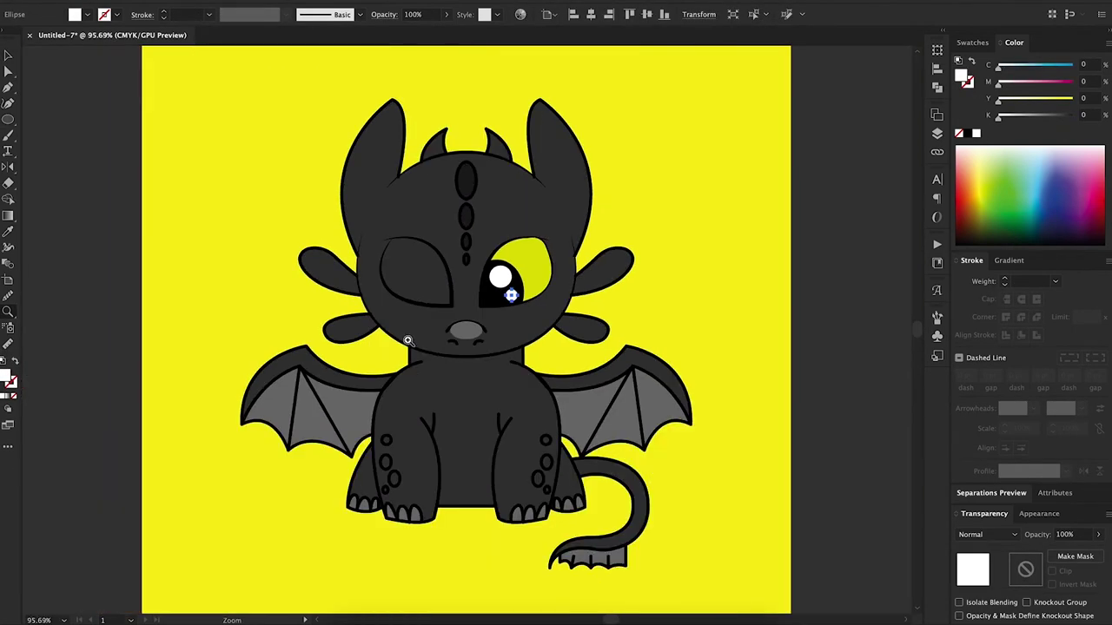
- Draw a flat ellipse under the feet and fill it a darker yellow shadow colour
key("ctrl+minus")
key("l")
left_click_drag(469, 476, 593, 495)
key("i")
left_click(660, 487)
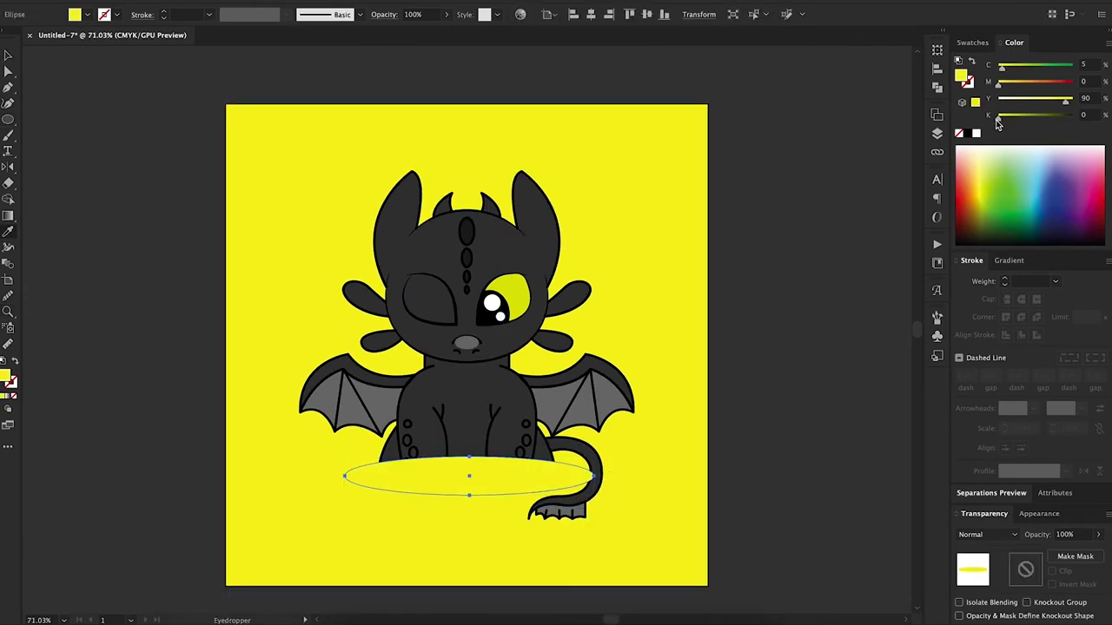
left_click_drag(999, 116, 1016, 116)
- Send the shadow ellipse behind the dragon
key("v")
key("ctrl+shift+bracketleft")
left_click(443, 395)
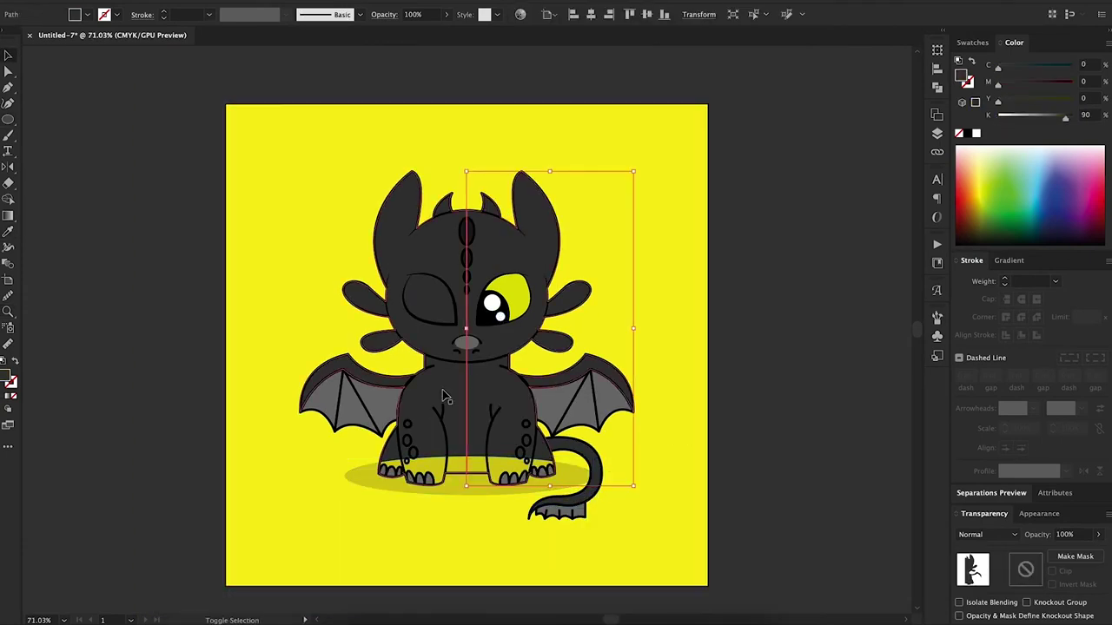
left_click(521, 488)
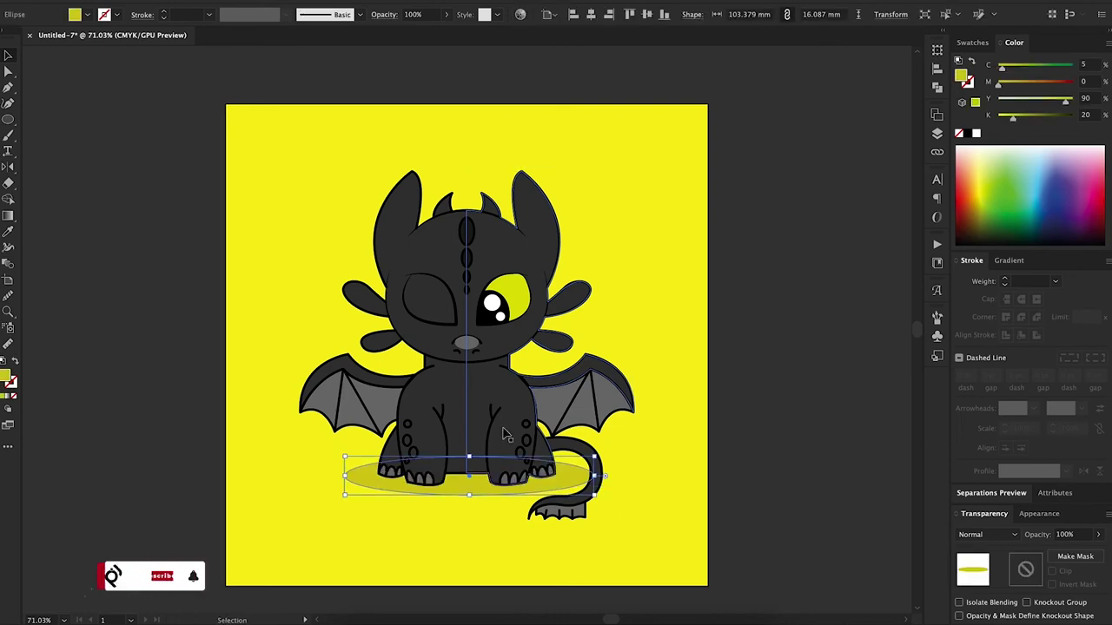
left_click(761, 484)
- Select and inspect the right eye group and its outer eye shape
scroll(463, 295, "up", 3, "alt")
left_click(569, 363)
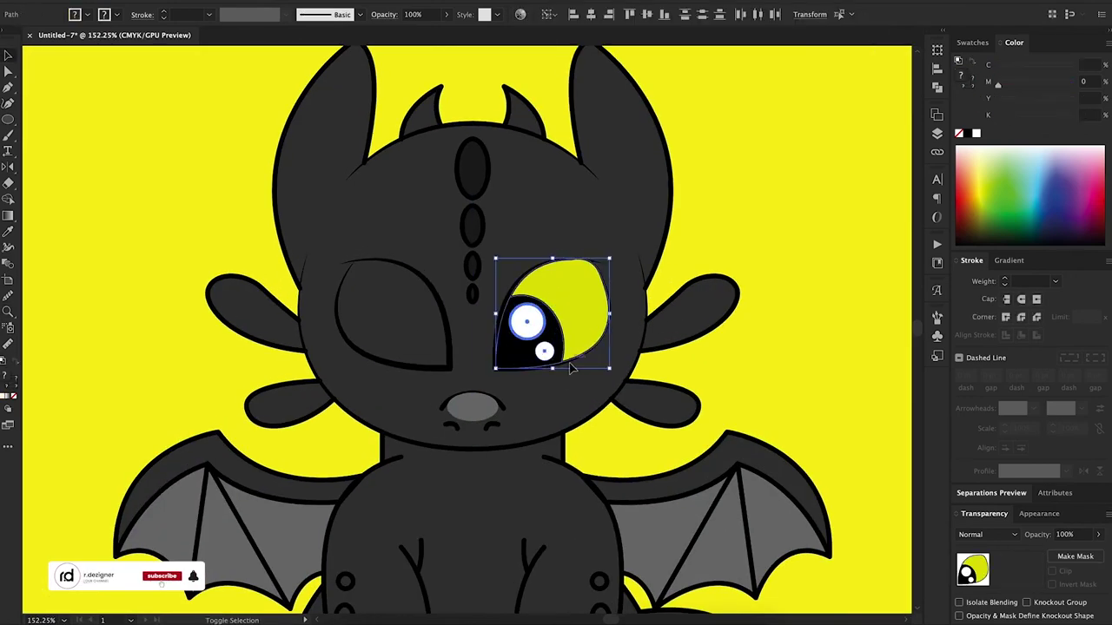
scroll(486, 417, "up", 5, "alt")
left_click(682, 251)
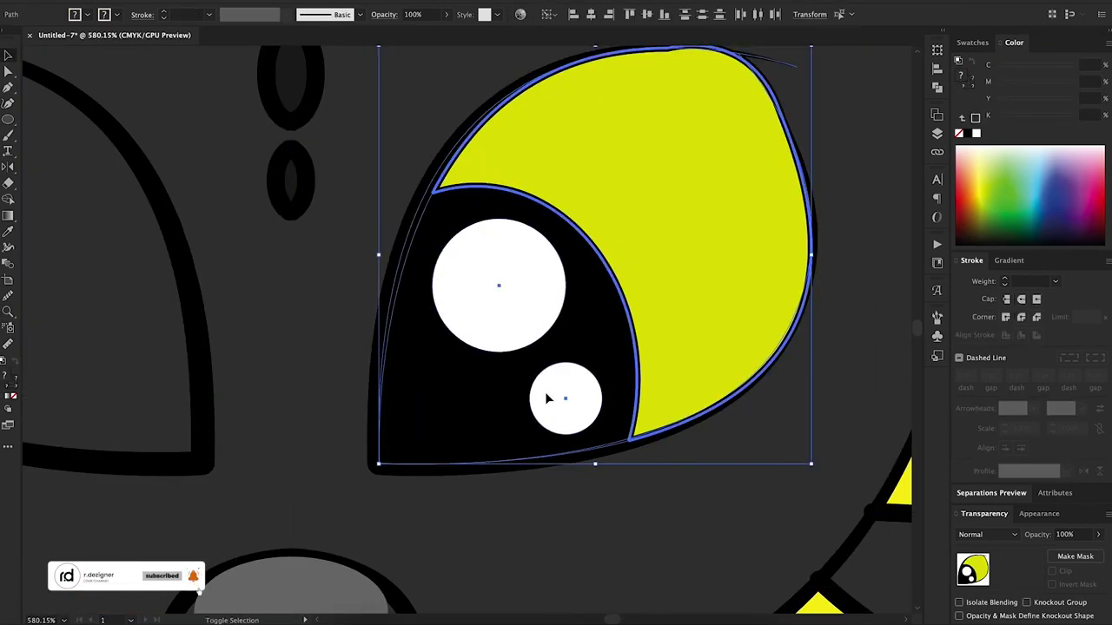
scroll(587, 339, "down", 4, "alt")
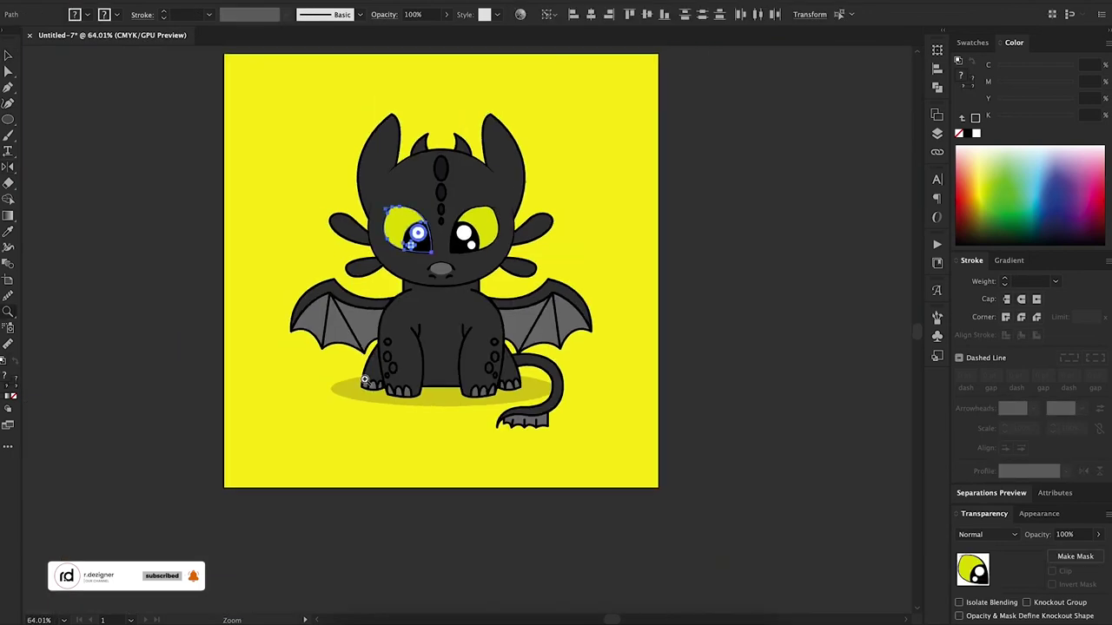
scroll(483, 376, "down", 2)
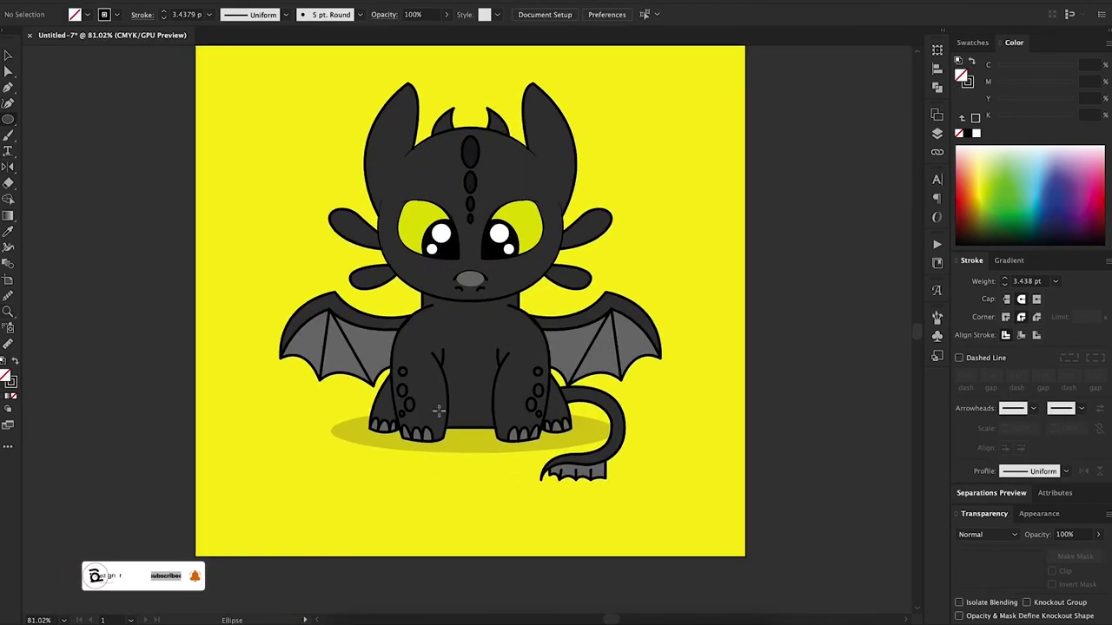
- Draw small dark oval spots on the left ear and copy them to the right ear
left_click_drag(462, 101, 538, 317)
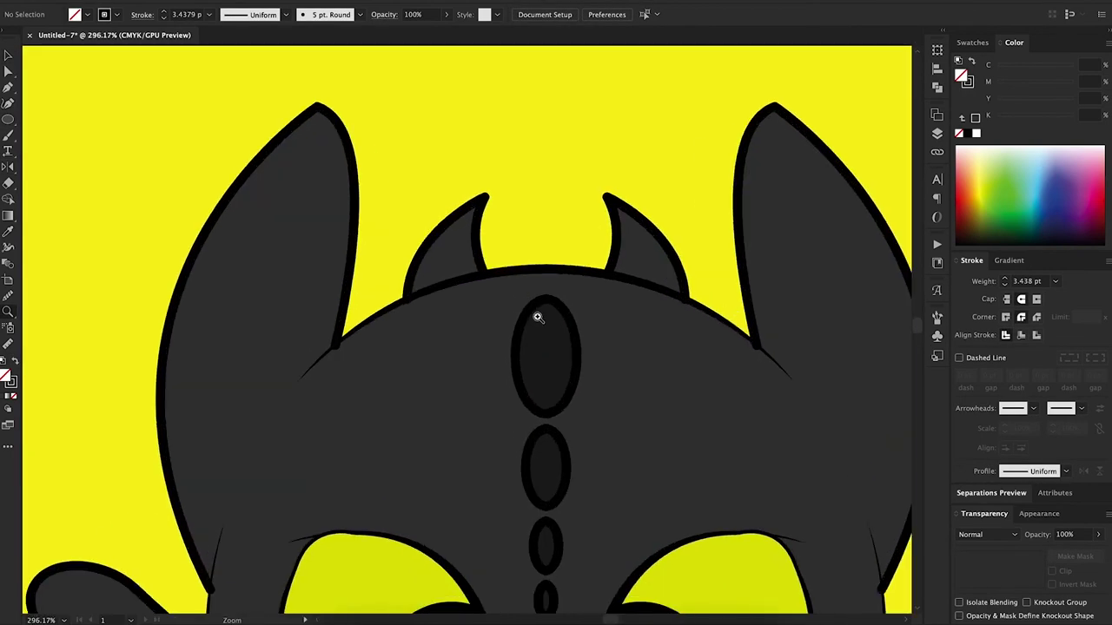
left_click_drag(315, 146, 334, 176)
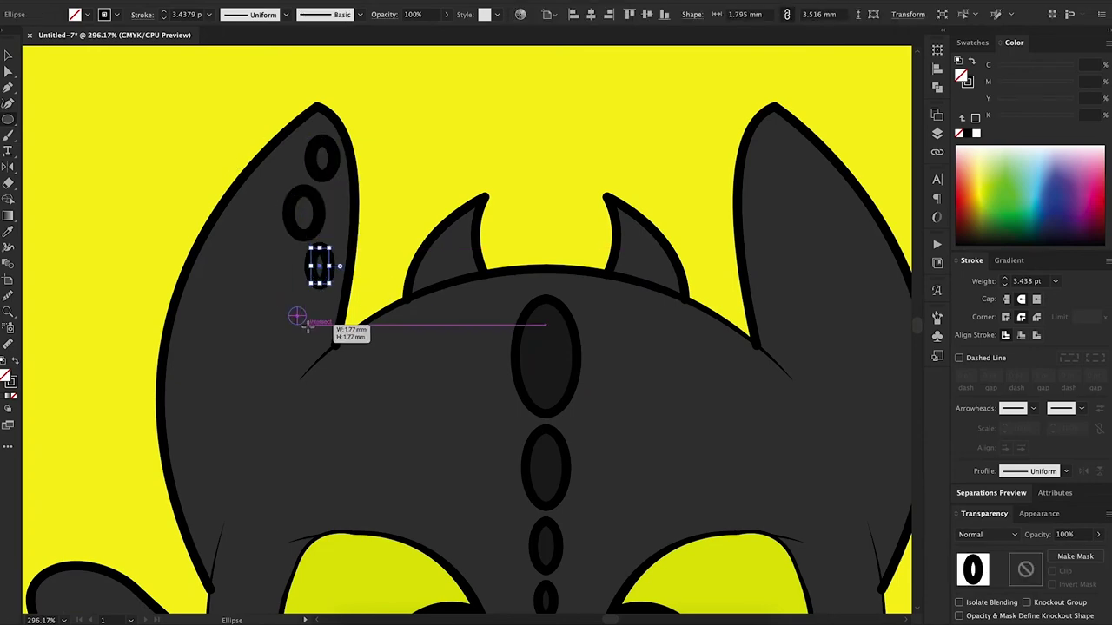
left_click_drag(298, 317, 306, 326)
left_click_drag(318, 217, 782, 235, "alt")
left_click_drag(538, 214, 433, 213)
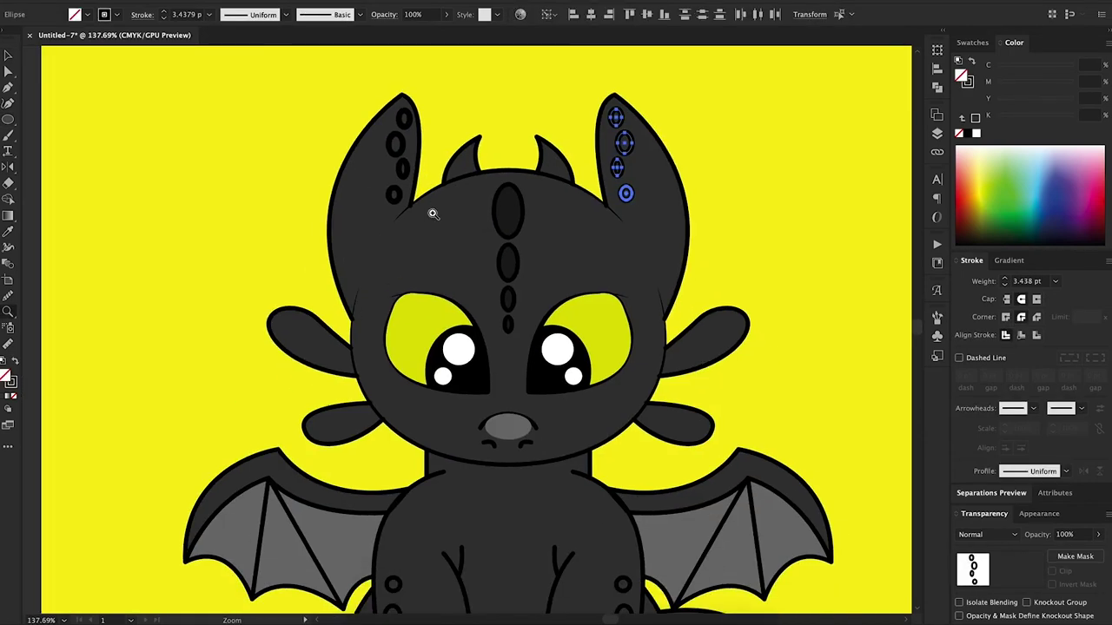
key("ctrl+0")
- Draw a large ellipse around the dragon's feet
key("v")
key("ctrl+a")
key("ctrl+shift+a")
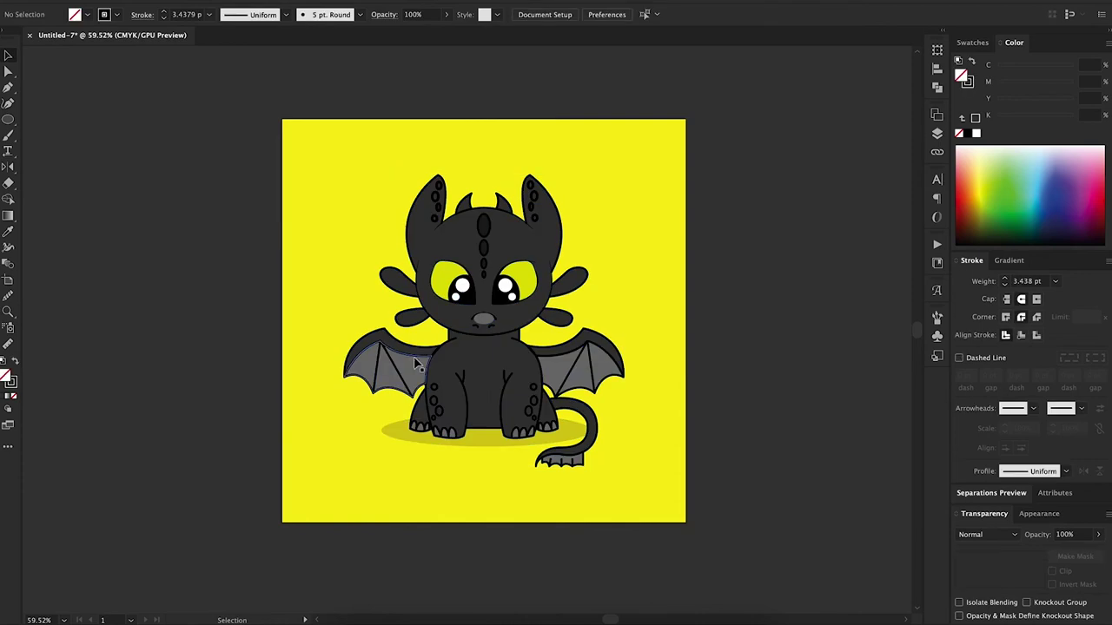
left_click_drag(611, 491, 611, 491)
- Give the large ellipse a solid black fill
key("v")
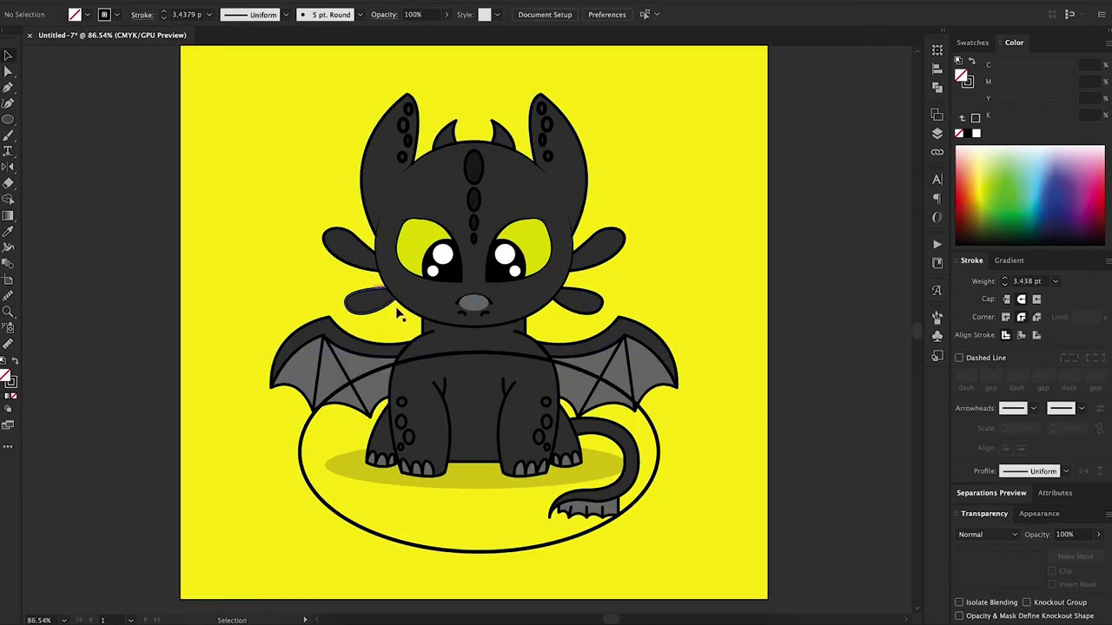
scroll(497, 359, "up", 3, "alt")
left_click(496, 359)
key("shift+x")
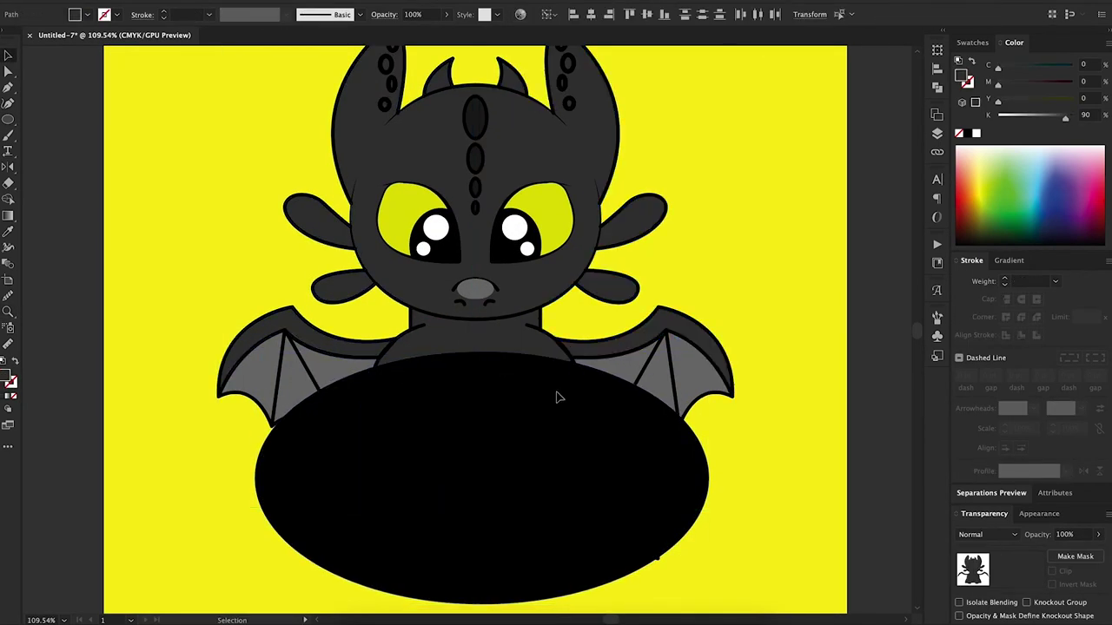
key("ctrl+shift+a")
- Draw a closed neck shape below the head with the Pen tool
key("p")
left_click(373, 366)
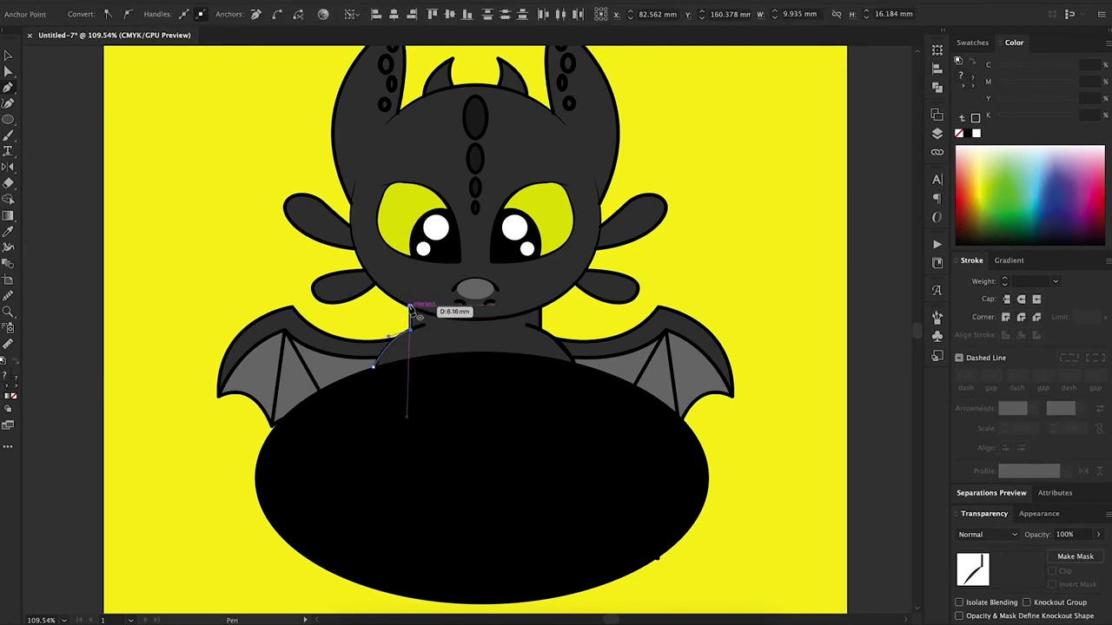
left_click(540, 308)
left_click(576, 367)
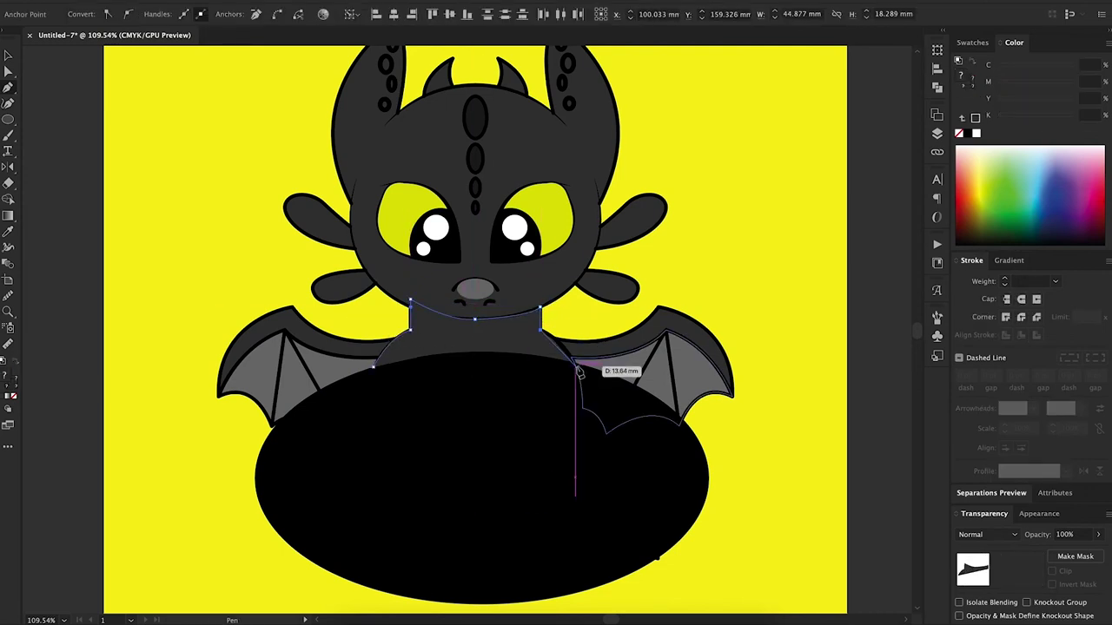
left_click(373, 366)
- Subtract the ellipse from the neck shape with Pathfinder Minus Front
left_click(501, 440, "ctrl")
left_click(486, 334, "shift")
left_click(937, 86)
left_click(800, 79)
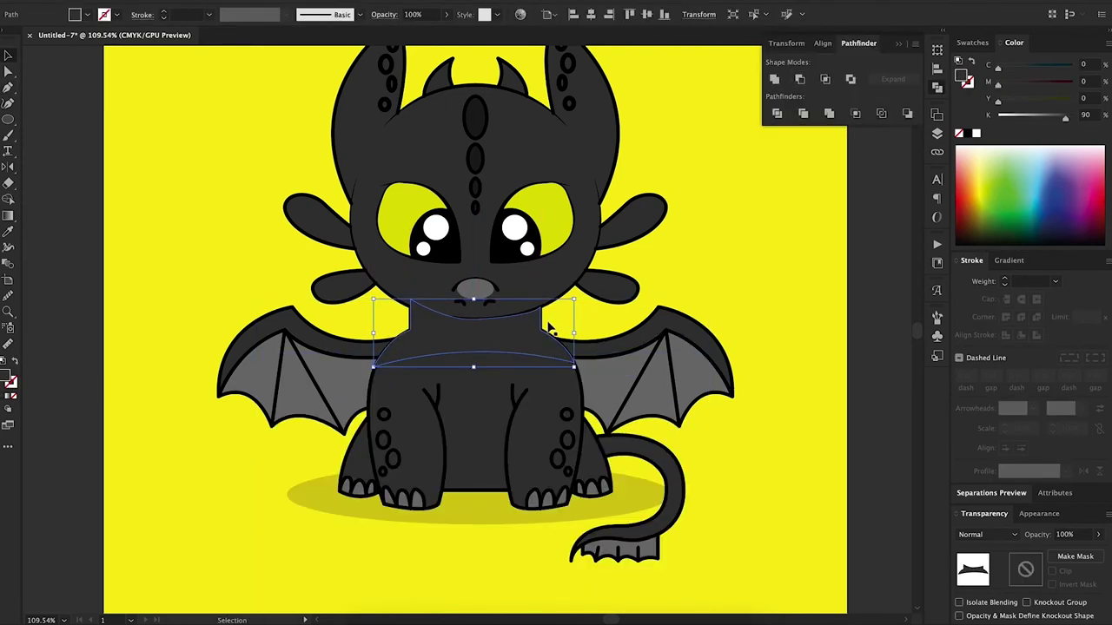
left_click(864, 430)
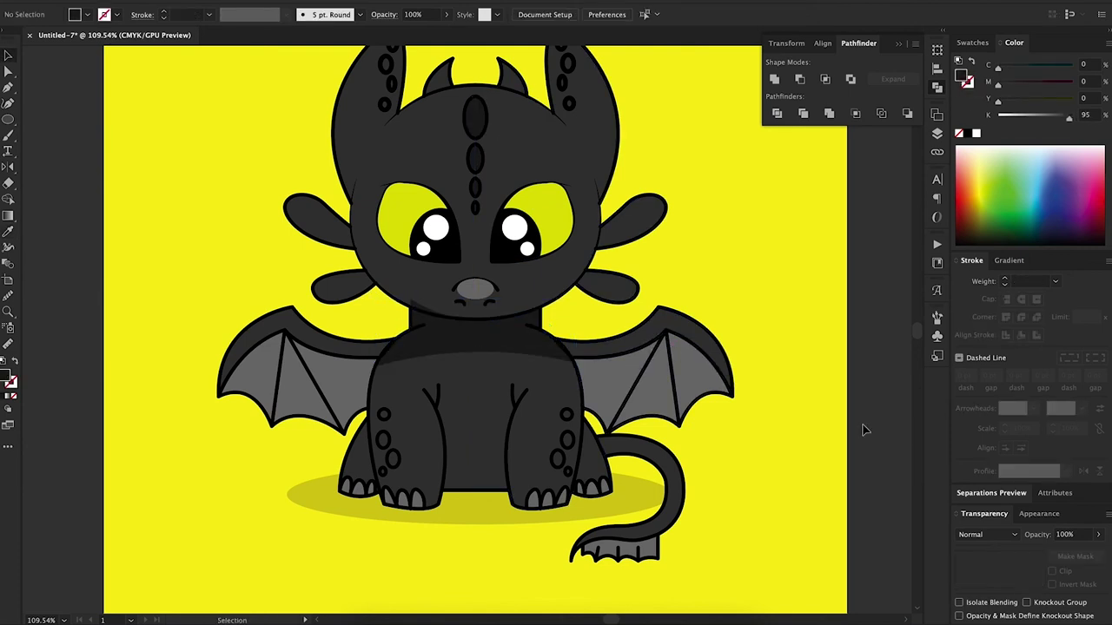
left_click(659, 310)
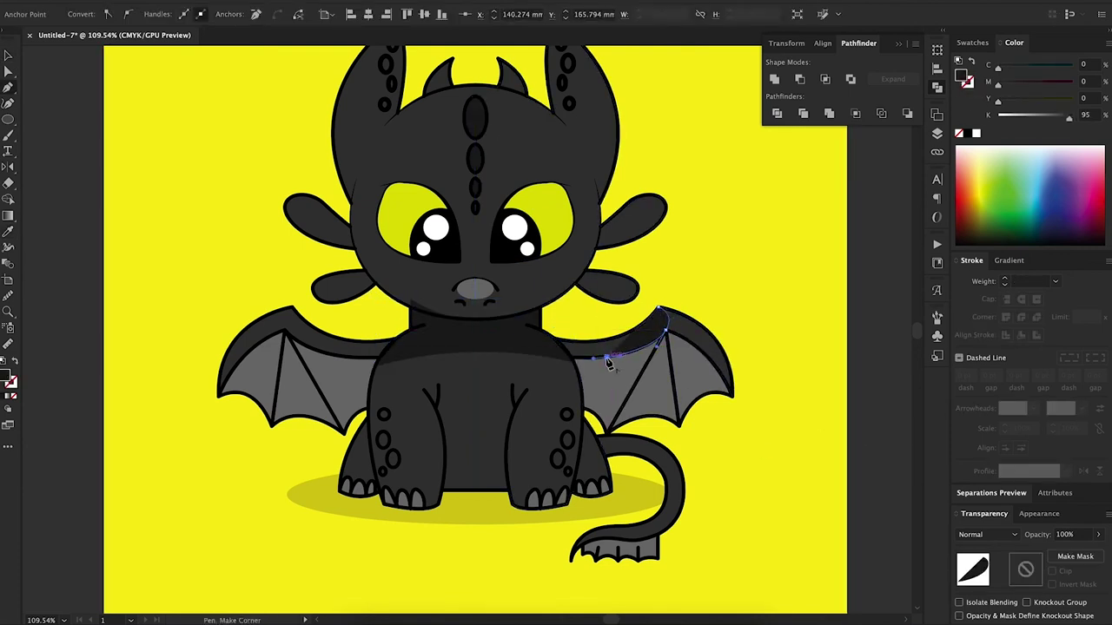
- Close the crescent highlight on the right wing's top edge
left_click(665, 299)
key("v")
left_click(865, 280)
- Draw a highlight shape on the upper left fin
key("p")
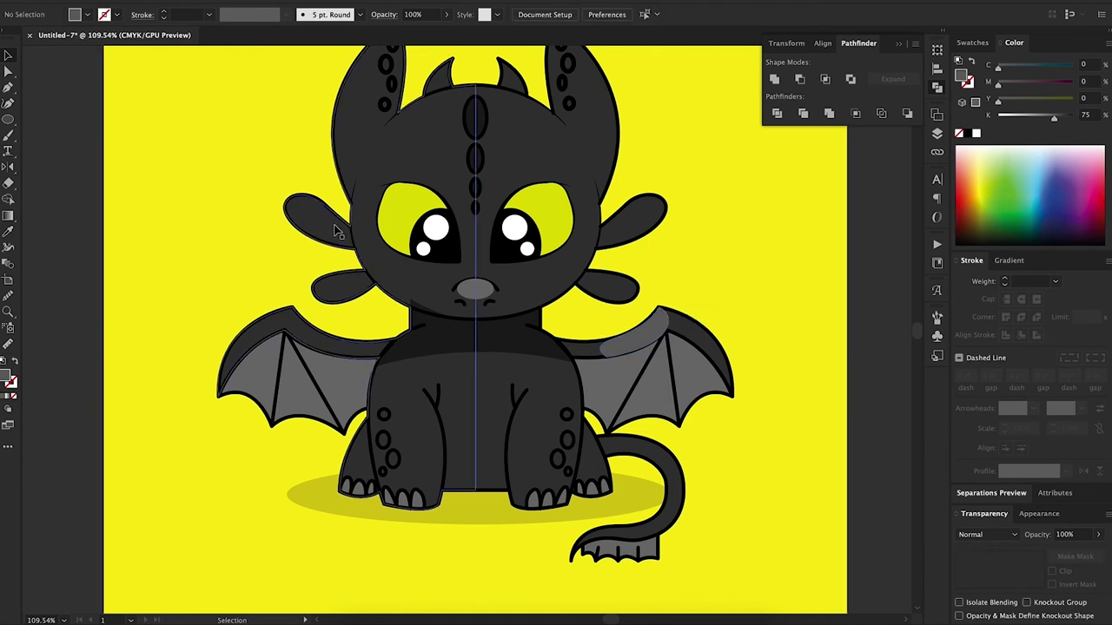
left_click(323, 215)
left_click(298, 224)
left_click(277, 207)
left_click(309, 185)
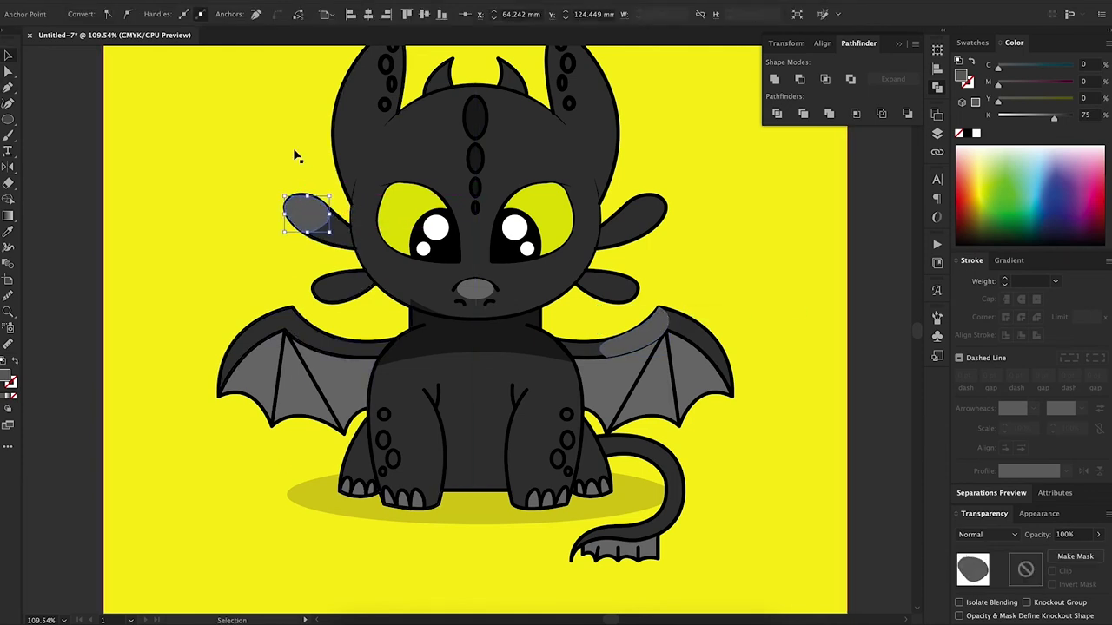
left_click(295, 156)
- Draw a lighter grey crescent highlight on the head's upper left
key("z")
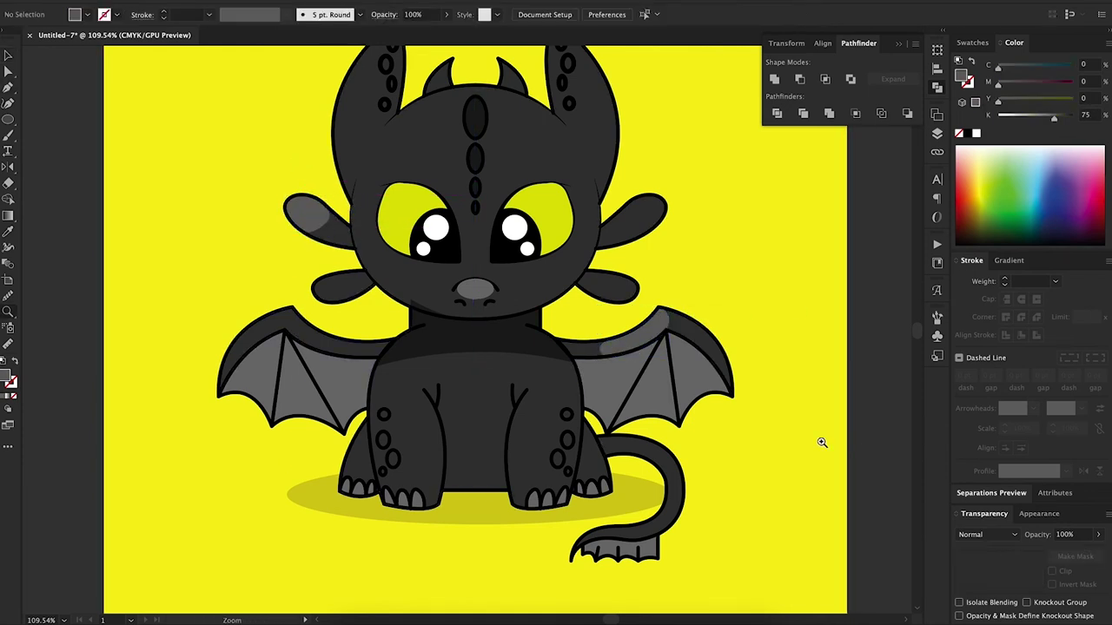
left_click(513, 272)
key("p")
left_click(331, 376)
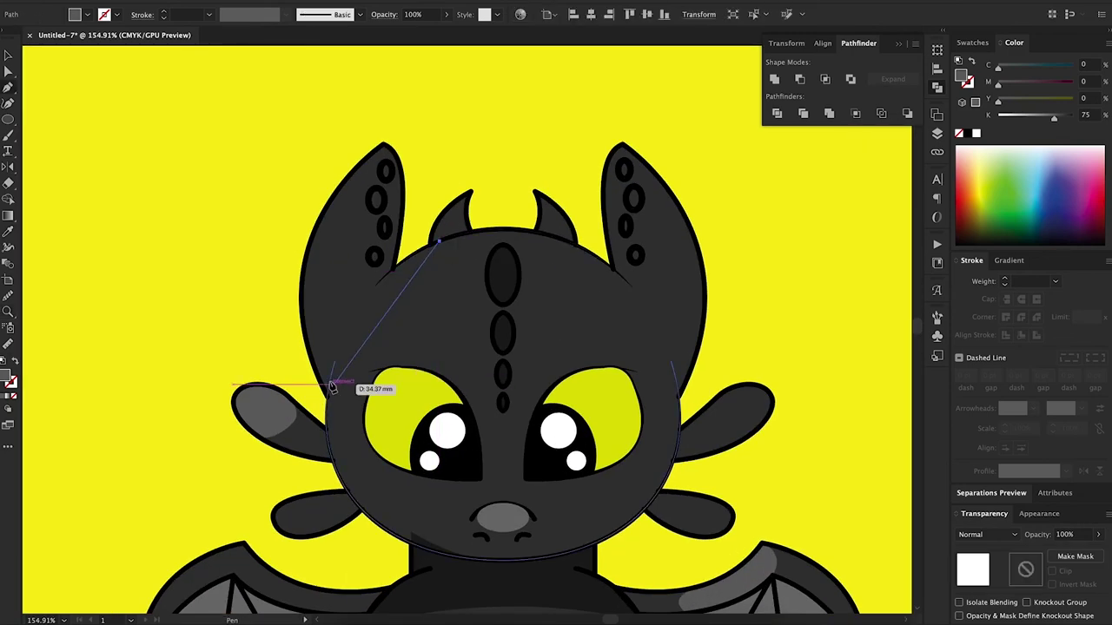
left_click_drag(438, 242, 474, 254)
left_click(330, 375)
key("v")
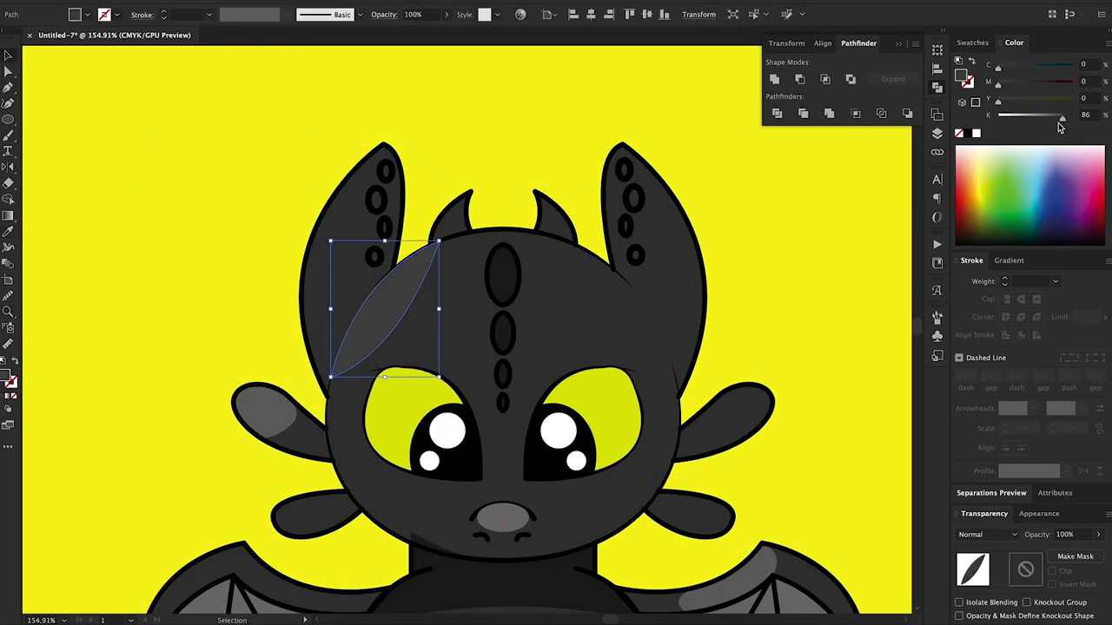
left_click(549, 166)
- Draw a highlight along the left ear from tip to base
key("p")
left_click(333, 363)
left_click_drag(383, 146, 477, 64)
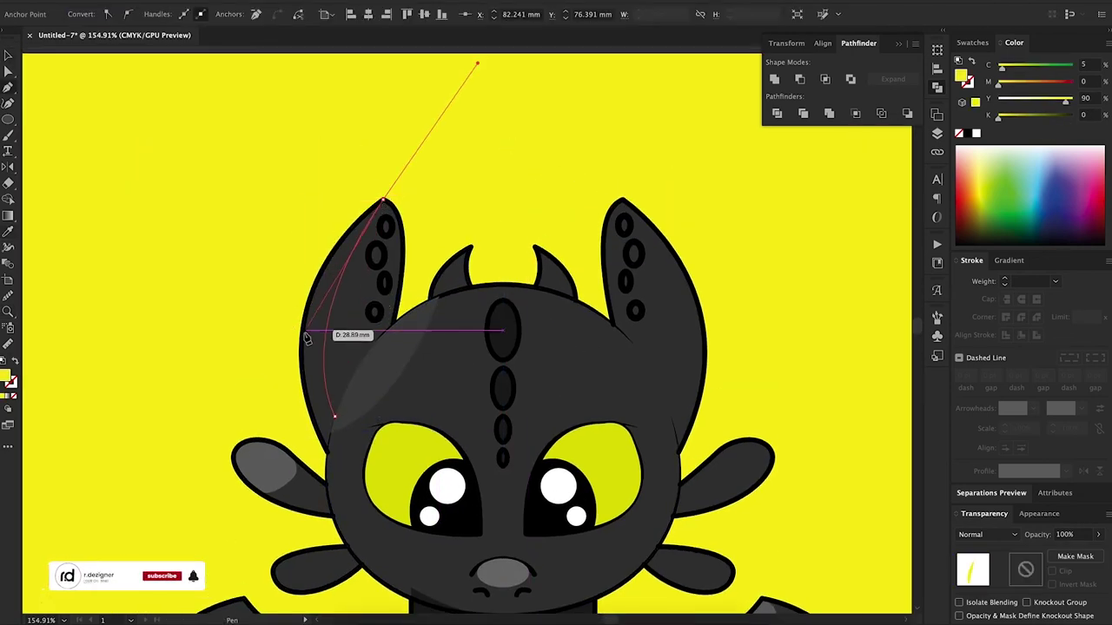
left_click_drag(383, 202, 434, 154)
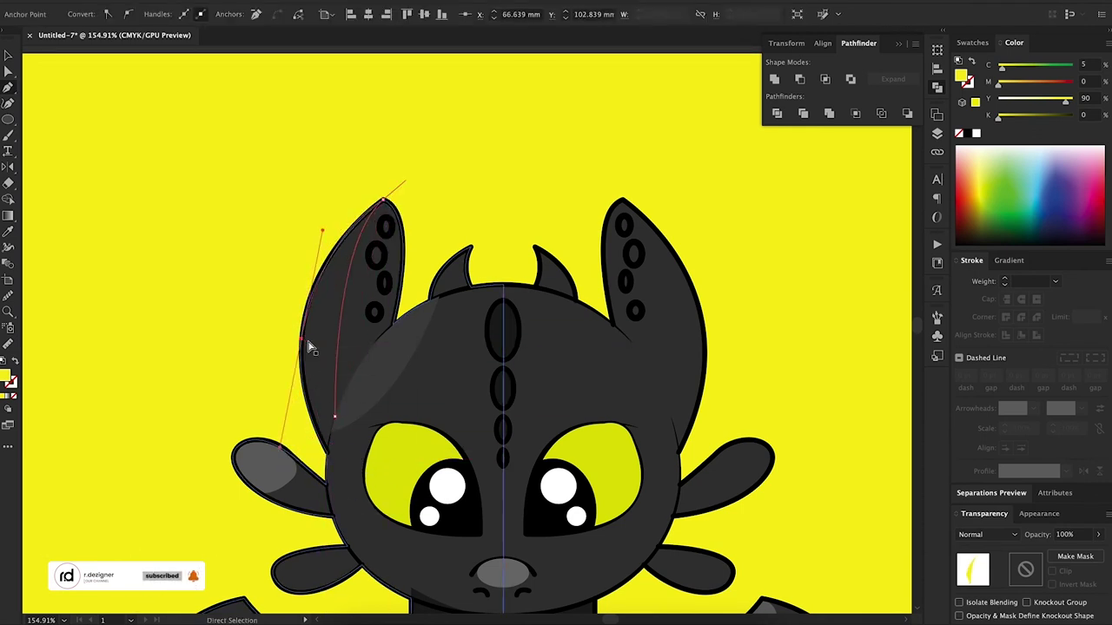
left_click(327, 452)
left_click_drag(322, 230, 337, 228)
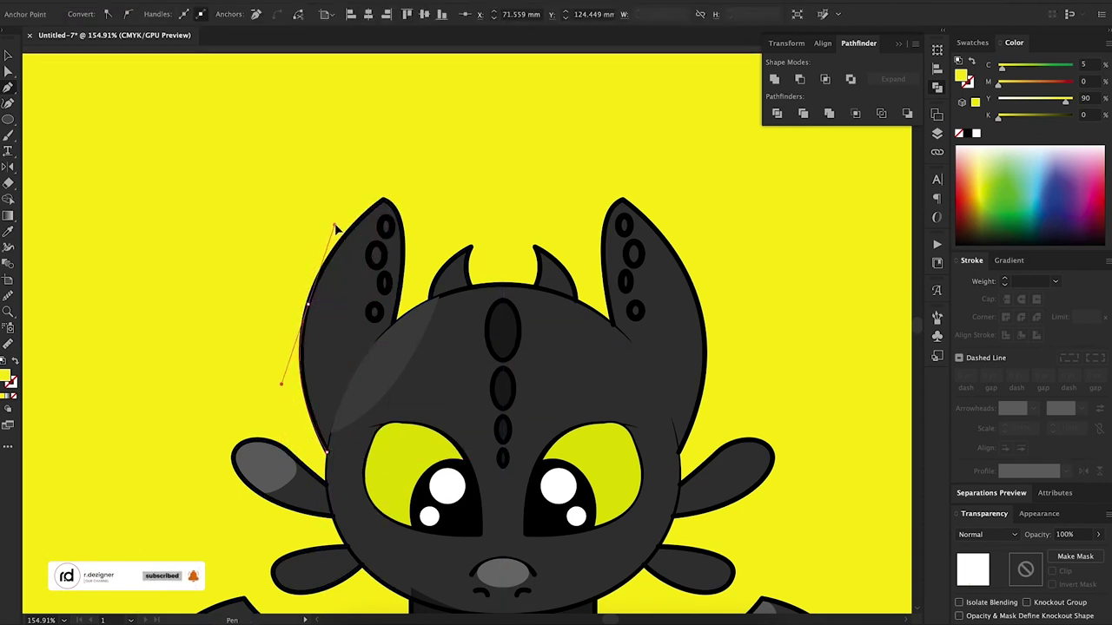
left_click(383, 530)
- Mirror a copy of the ear highlight onto the right ear
key("v")
key("ctrl+0")
scroll(289, 268, "up", 3)
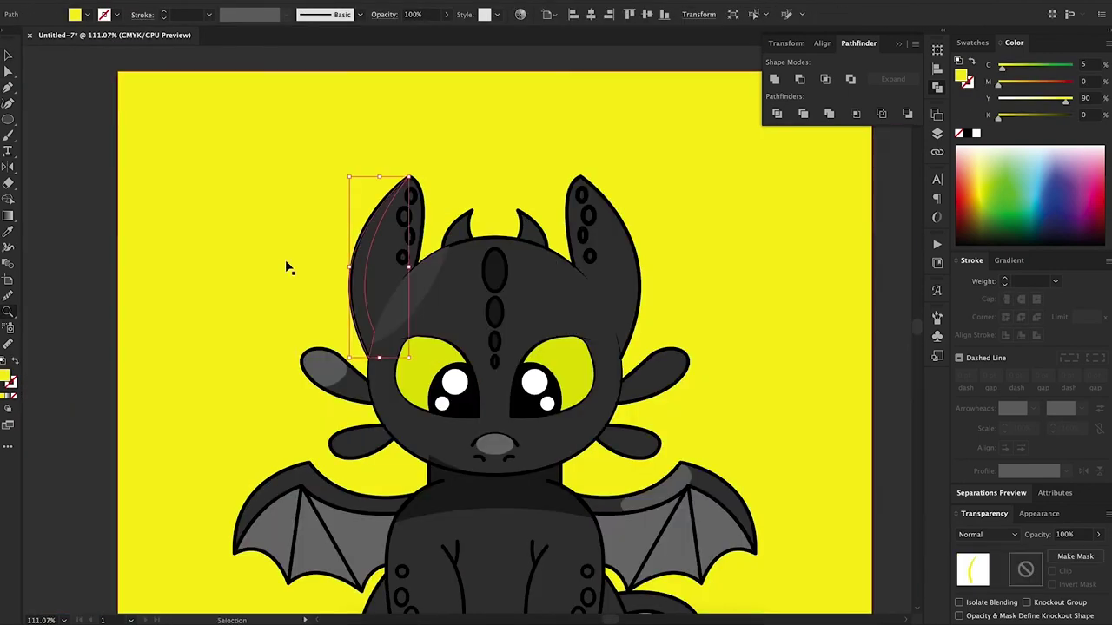
key("ctrl+0")
scroll(417, 278, "up", 3)
left_click_drag(445, 335, 549, 335)
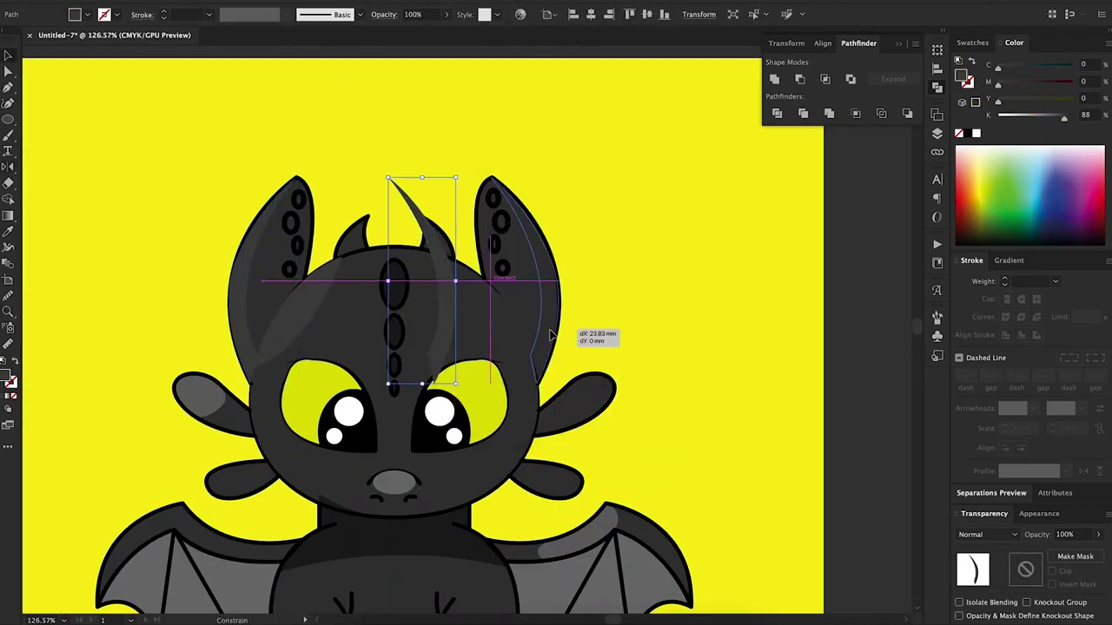
scroll(549, 335, "down", 2)
- Fit the artboard in view and save the dragon drawing, confirming the Illustrator Options
key("ctrl+0")
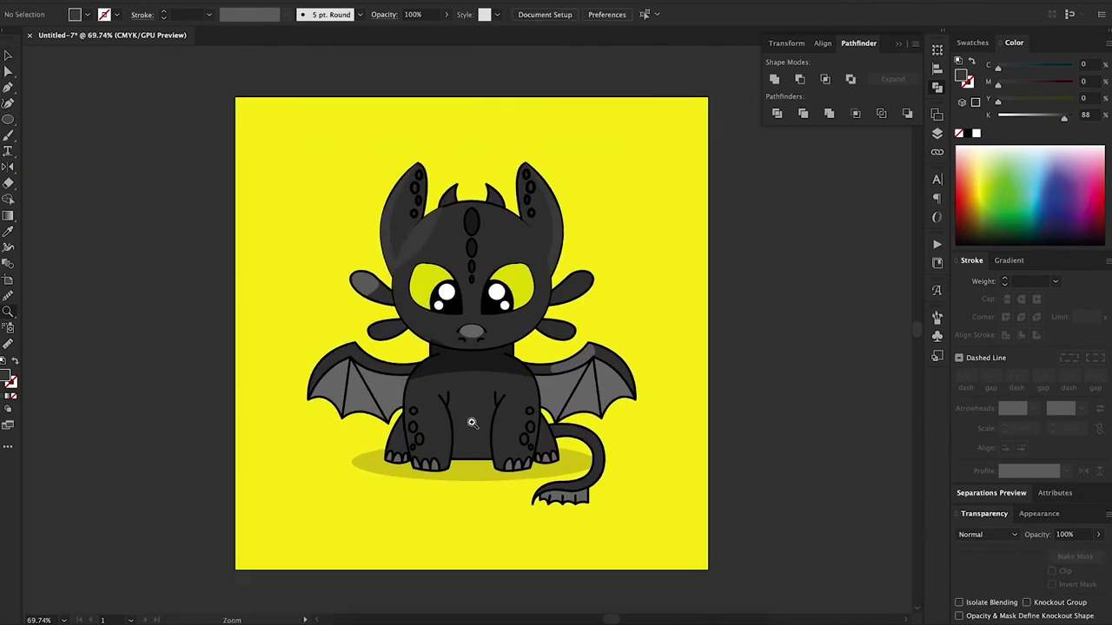
key("ctrl+s")
key("Return")
key("Return")
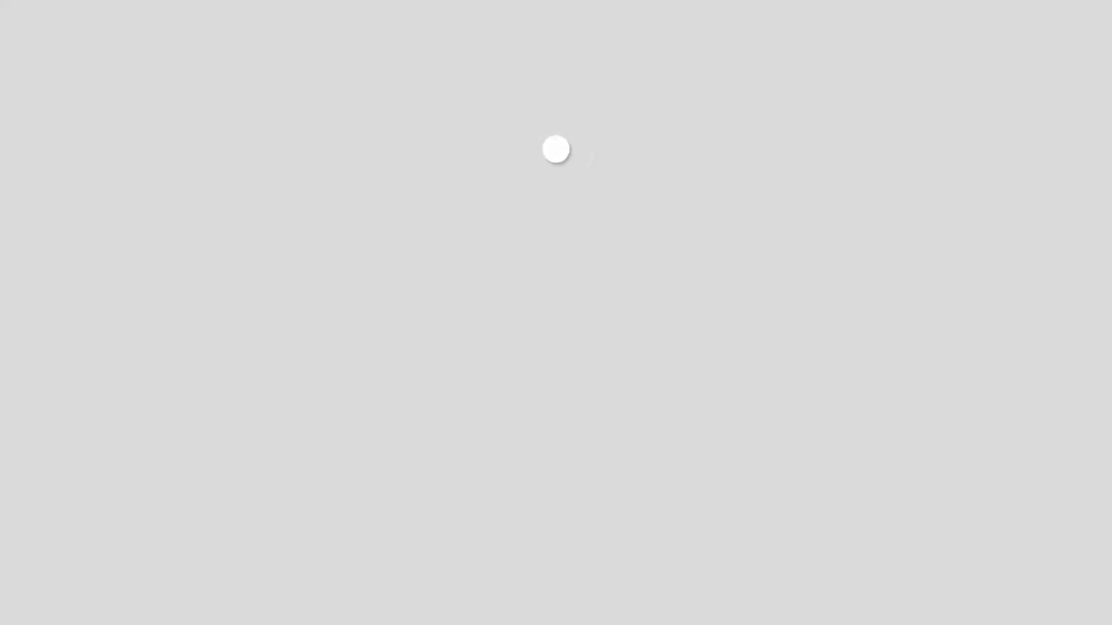